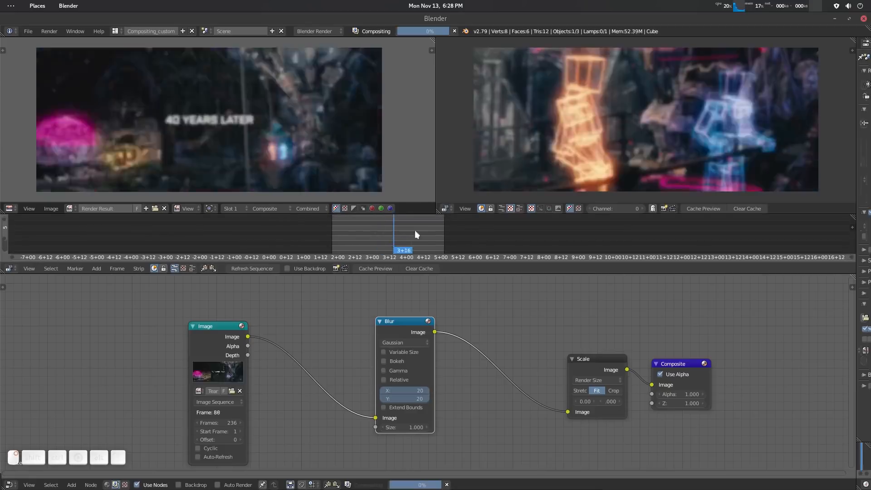
Enlarge the sequencer and cache a preview of the scene strip for a preview range of about 4+04 to 6+06.
left_click_drag(455, 274, 463, 446)
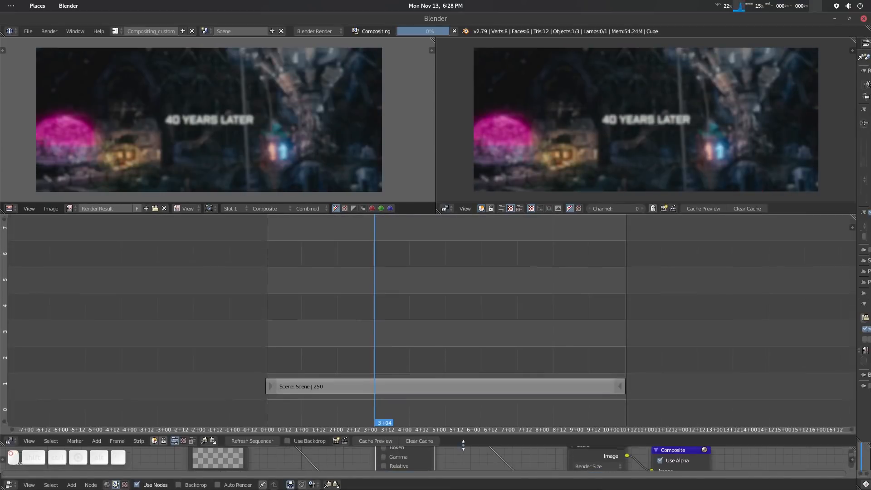
middle_click_drag(437, 306, 438, 314)
left_click_drag(392, 311, 484, 349)
key("p")
key("p")
left_click(376, 440)
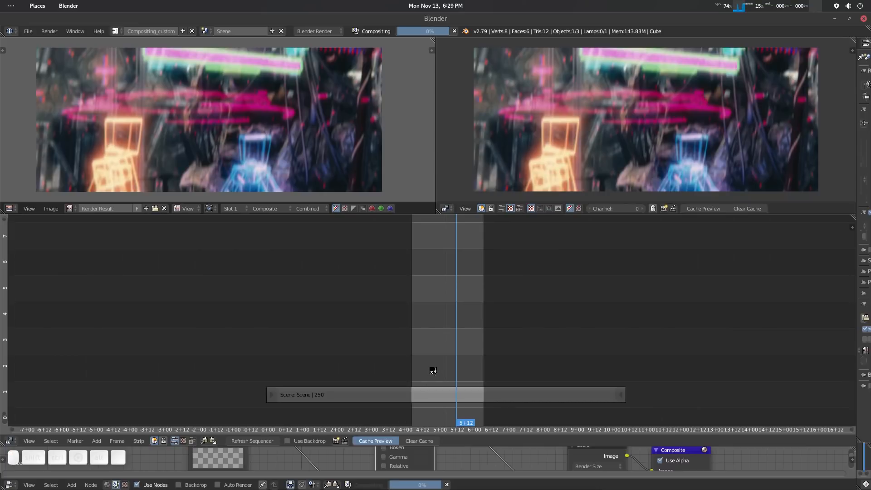
key("alt+p")
Inspect and select the cached temporary0000.jpg strip, and reduce the sequencer area's height.
mouse_move(451, 299)
middle_mouse_down()
mouse_move(443, 290)
mouse_move(455, 316)
middle_mouse_up()
scroll(454, 313, "up", 1)
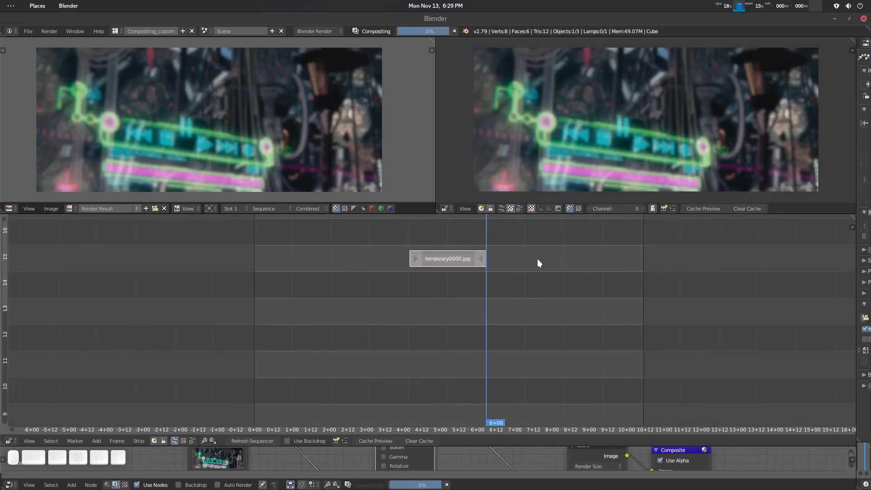
right_click_drag(480, 295, 436, 348)
middle_click_drag(399, 224, 414, 276)
middle_click_drag(283, 454, 353, 450)
middle_click_drag(437, 408, 443, 227)
right_click(461, 340)
middle_click_drag(464, 341, 464, 295)
right_click_drag(463, 296, 447, 333)
left_click_drag(529, 446, 547, 247)
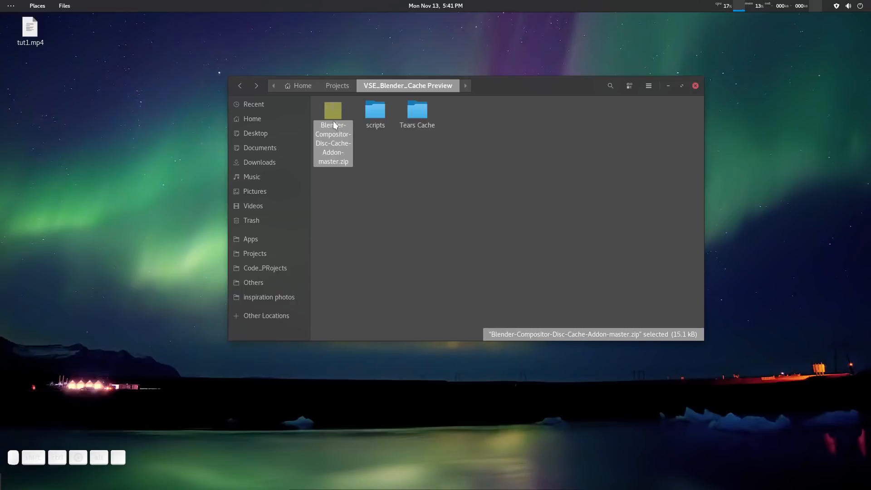
In the file manager, extract Blender-Compositor-Disc-Cache-Addon-master.zip and select Blender_Compositor_Cache_Preview_Addon.py in the extracted folder.
right_click(334, 121)
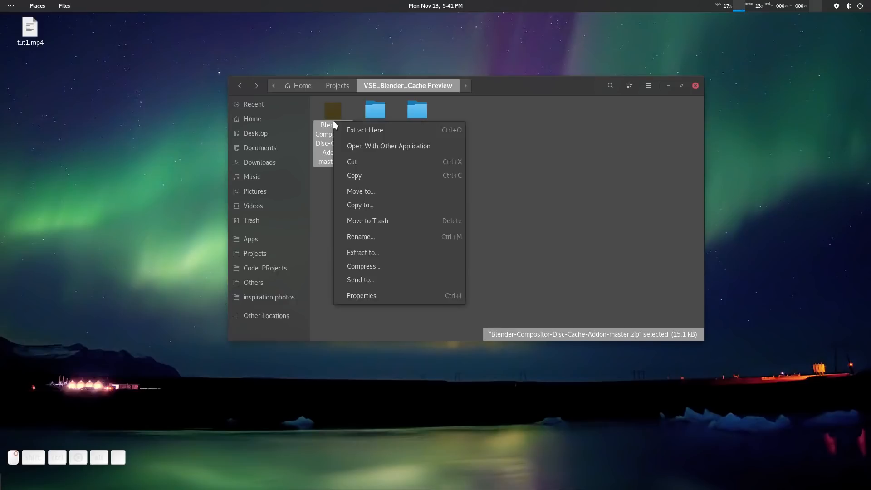
left_click(368, 130)
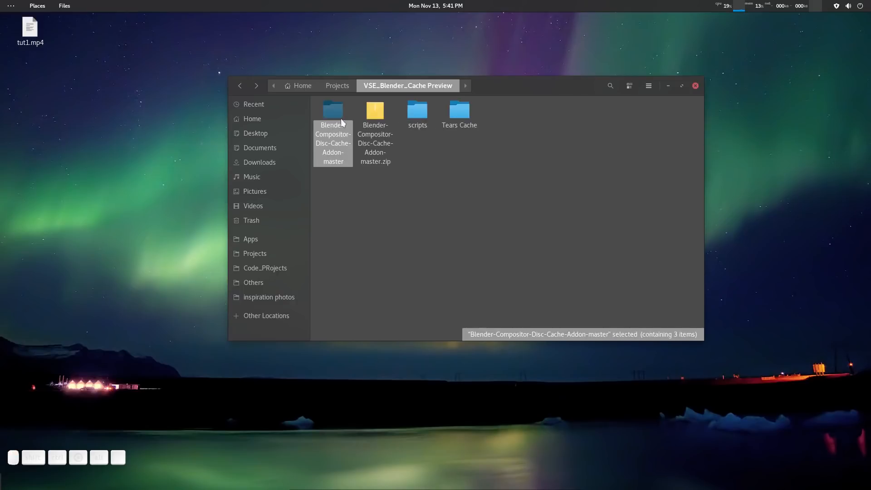
left_click(338, 119)
double_click(338, 119)
left_click(332, 121)
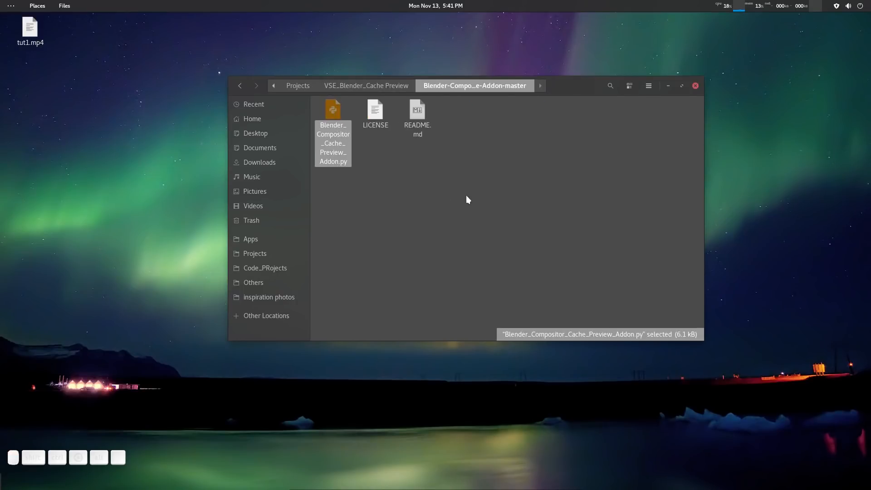
Launch Blender and open the add-ons section of the user preferences.
left_click(404, 480)
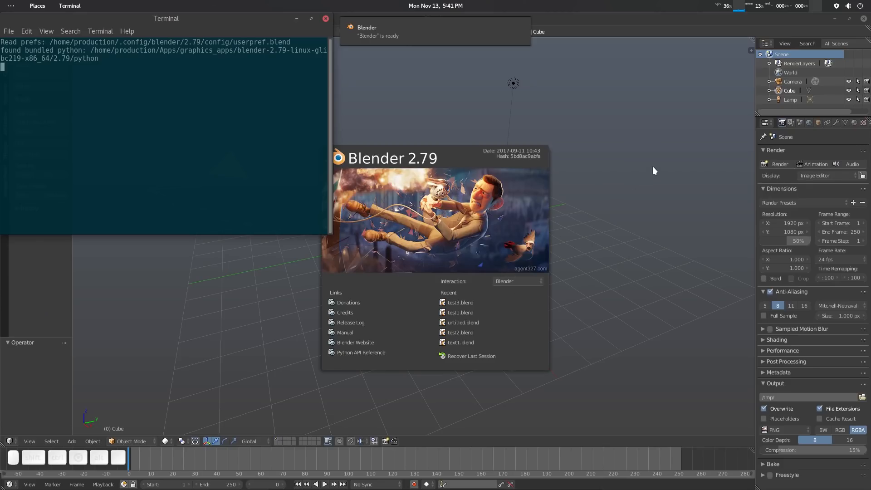
left_click(653, 166)
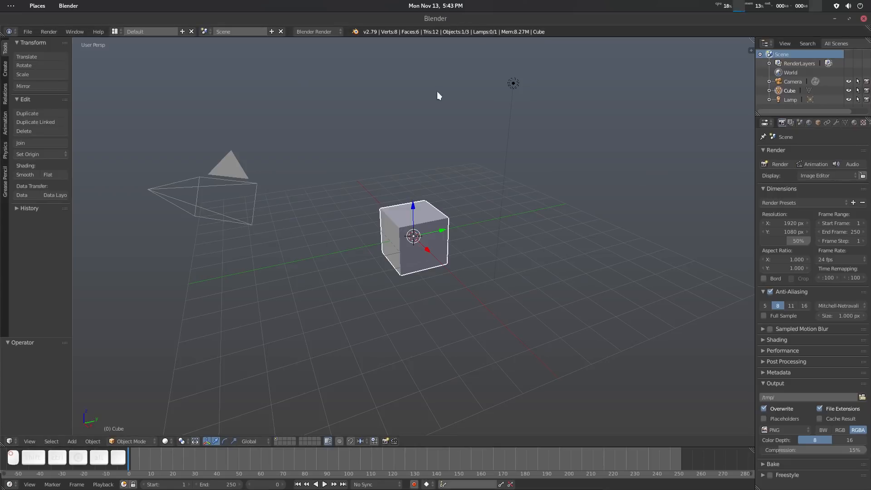
key("ctrl+alt+u")
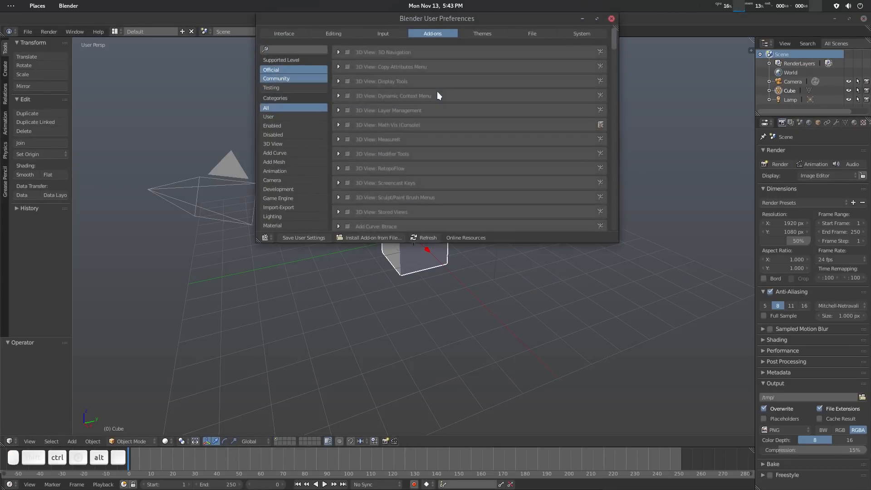
left_click_drag(473, 22, 465, 52)
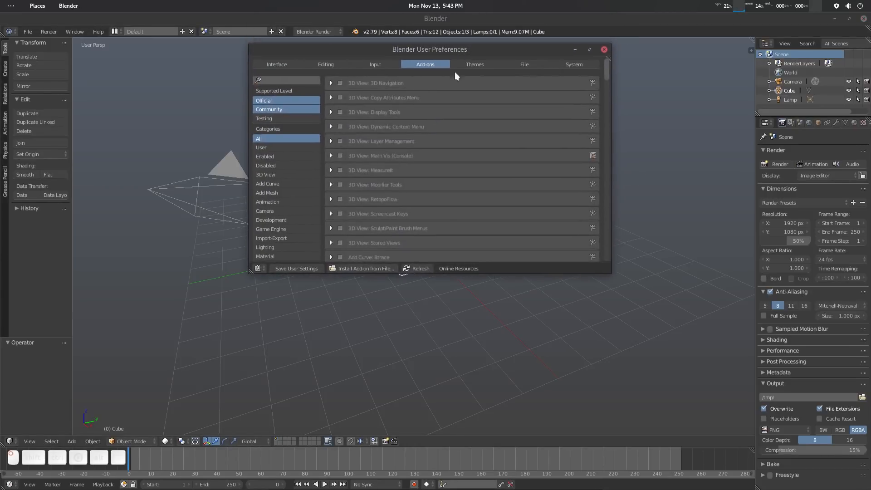
Install the add-on from Blender_Compositor_Cache_Preview_Addon.py in the extracted Blender-Compositor-Disc-Cache-Addon-master folder.
left_click(371, 267)
left_click(414, 86)
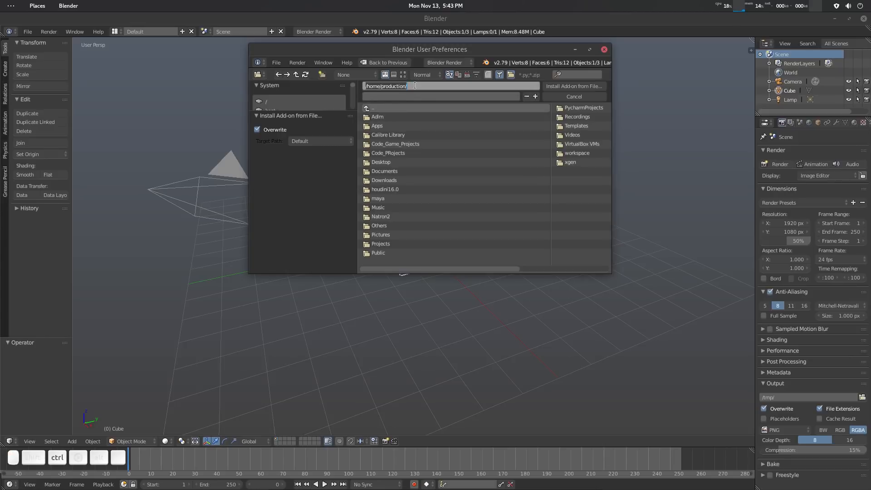
key("ctrl+v")
key("Return")
left_click(437, 117)
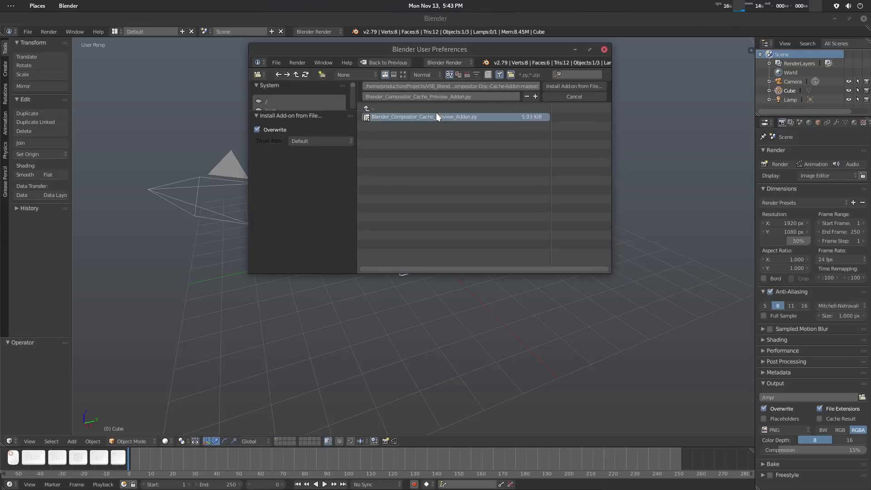
double_click(436, 115)
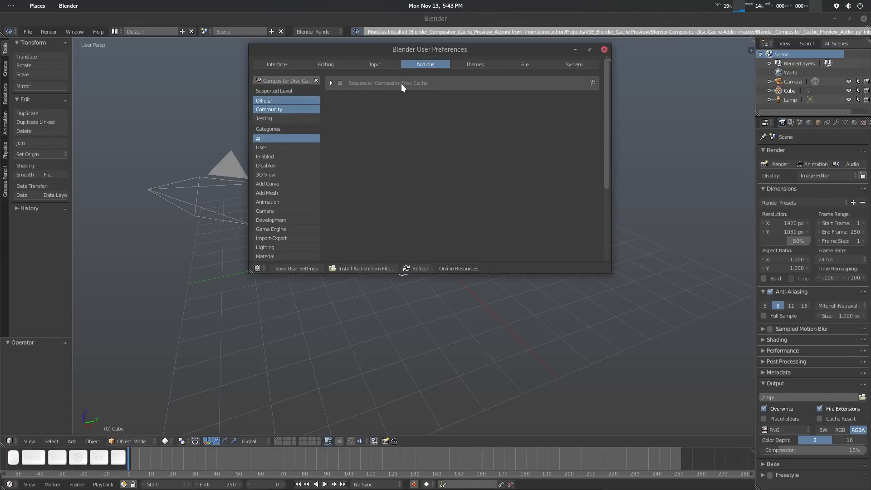
Search the add-ons for "dis", enable Sequencer: Compositor Disc Cache, and save the user settings.
left_click(303, 80)
key("BackSpace")
type("dis")
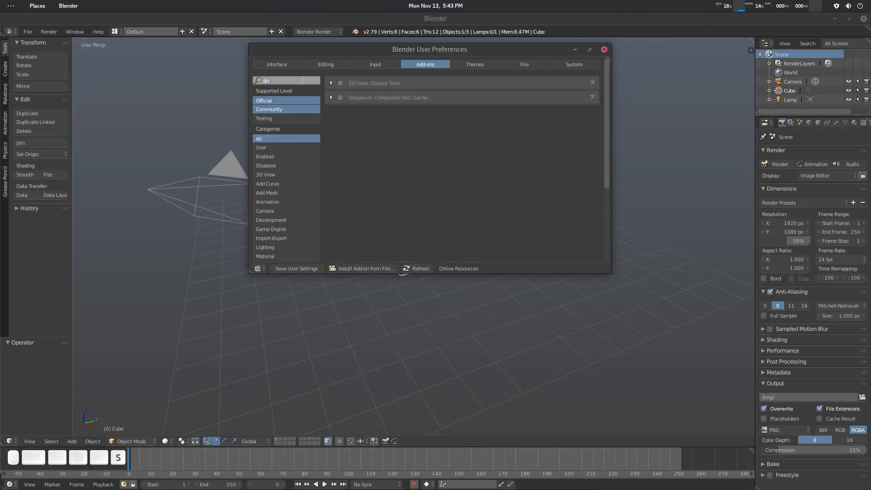
key("Return")
left_click(337, 97)
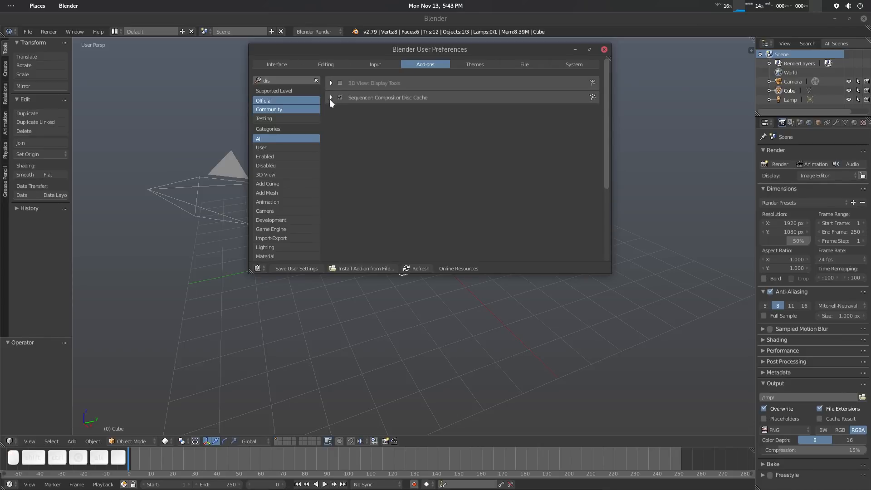
left_click(299, 268)
left_click(605, 48)
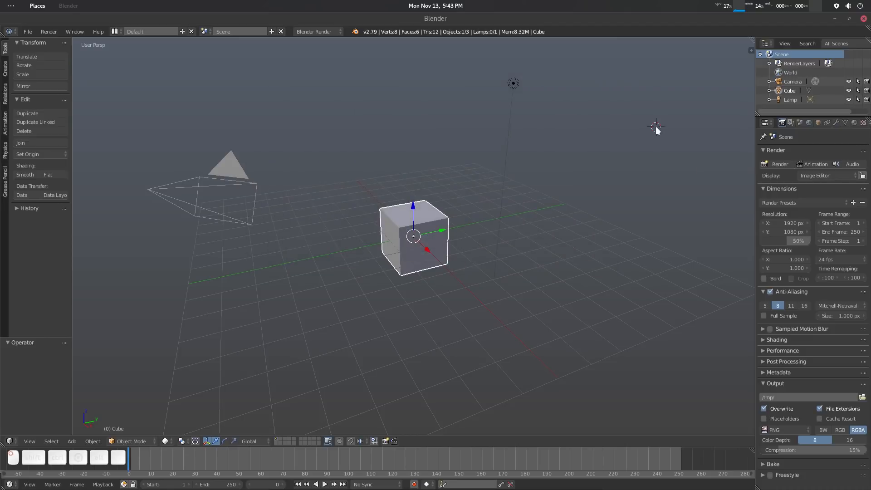
Set Select With to Left in the input preferences and save the user settings.
middle_click_drag(452, 271, 477, 221)
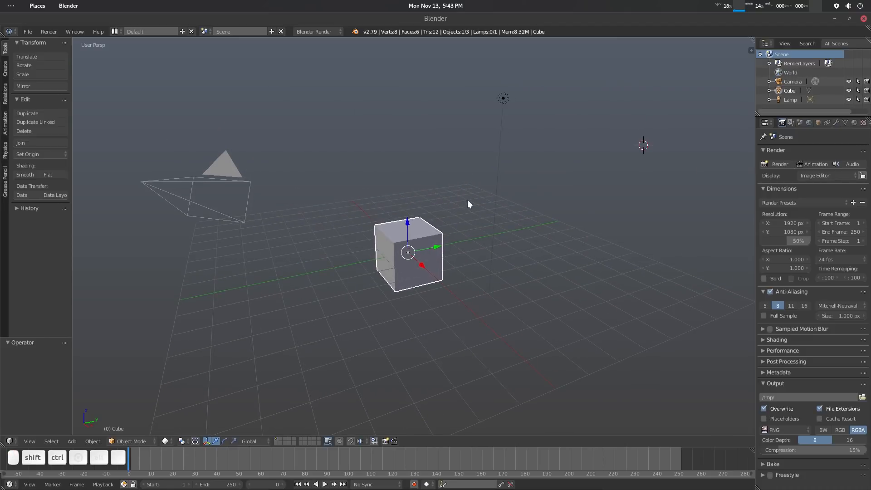
key("ctrl+alt+u")
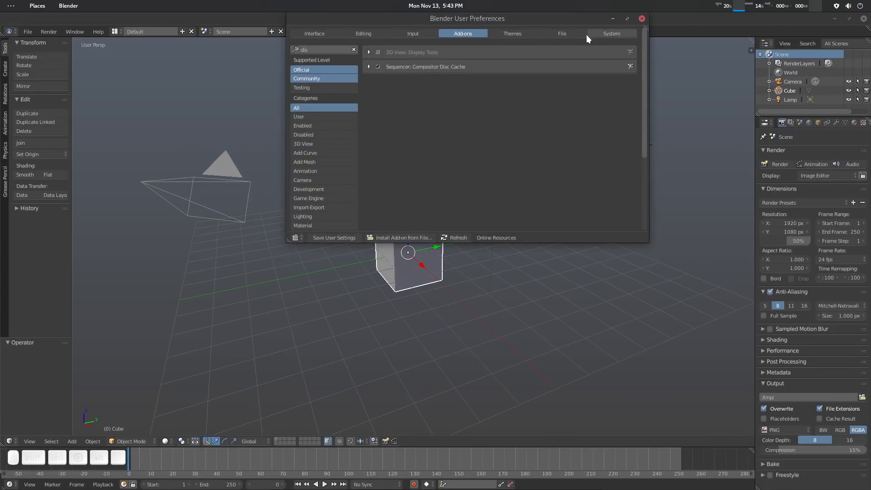
left_click(413, 34)
scroll(342, 194, "down", 3)
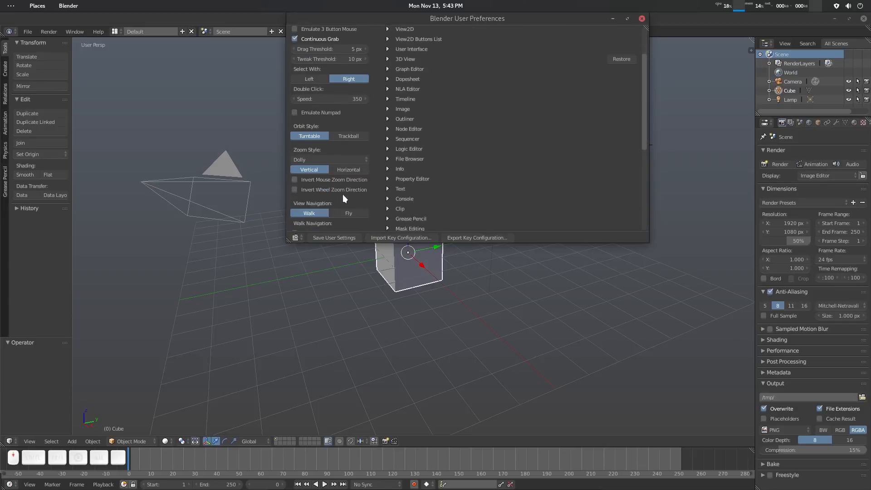
left_click(312, 79)
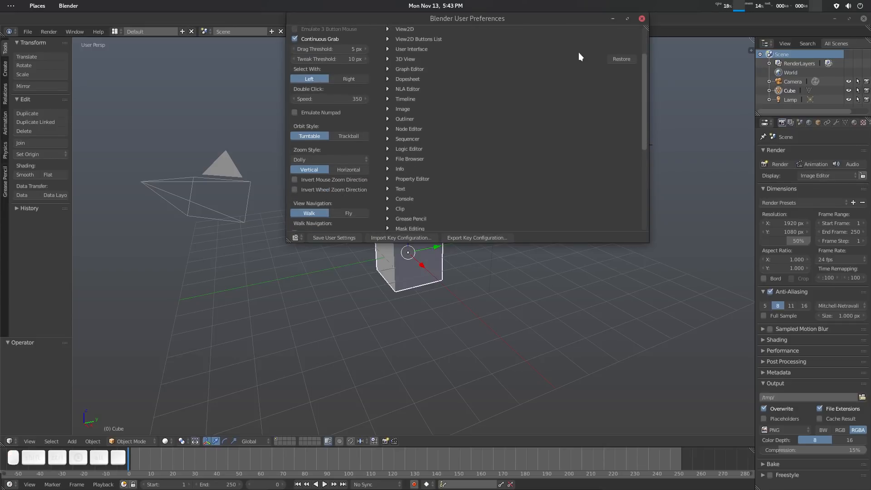
left_click(342, 235)
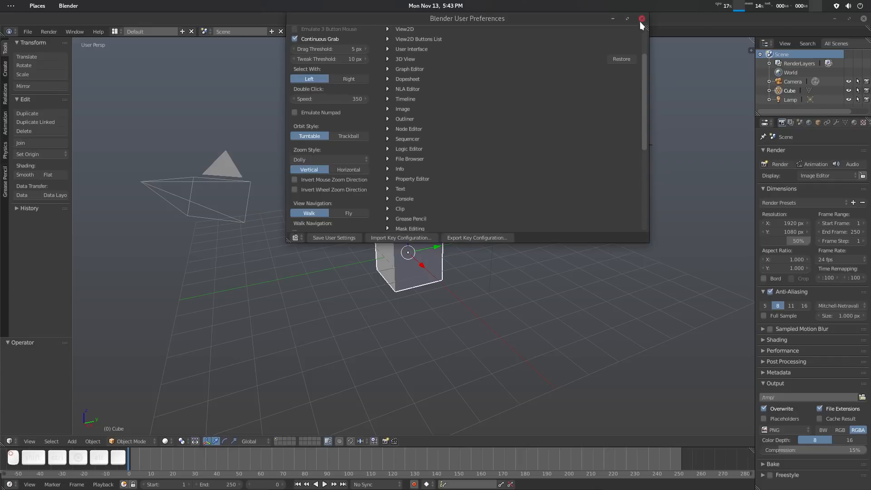
left_click(641, 19)
middle_click_drag(431, 227, 456, 209)
middle_click_drag(456, 210, 454, 225, "shift")
middle_click_drag(447, 183, 445, 186)
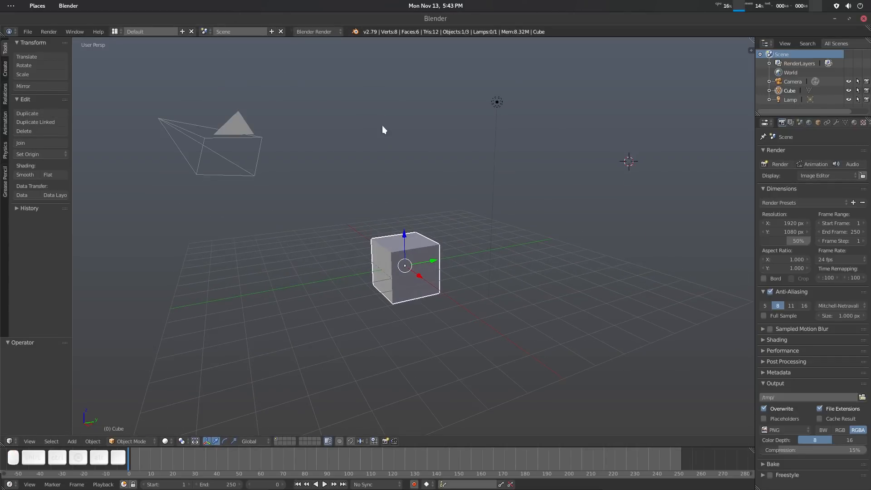
middle_click_drag(382, 126, 379, 135)
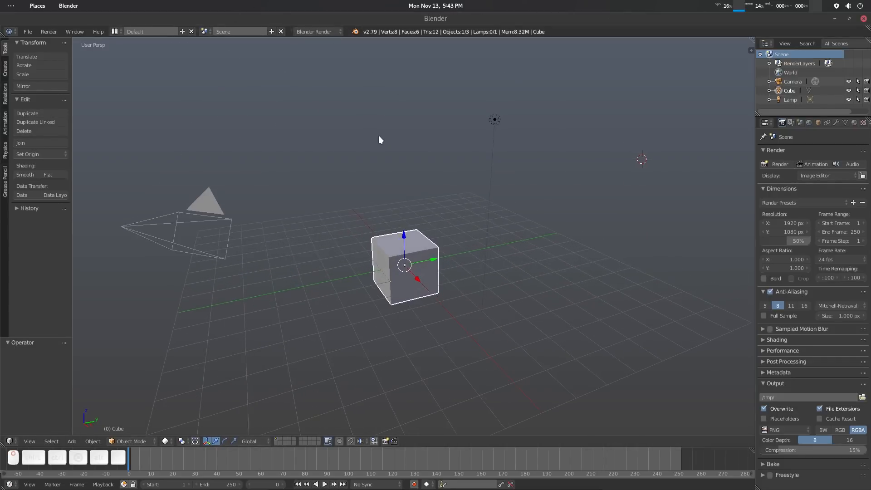
Switch to the Compositing layout and merge its UV/Image Editor and 3D View areas into one Node Editor.
left_click(116, 31)
left_click(156, 62)
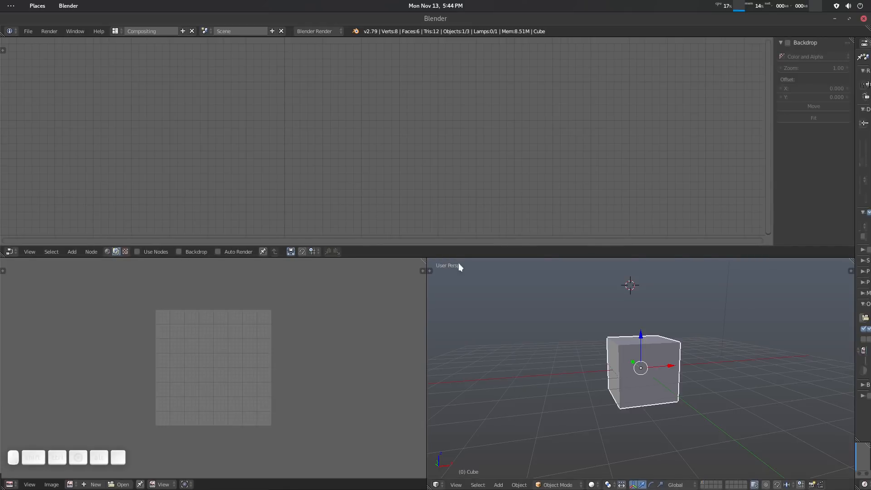
left_click_drag(424, 260, 595, 322)
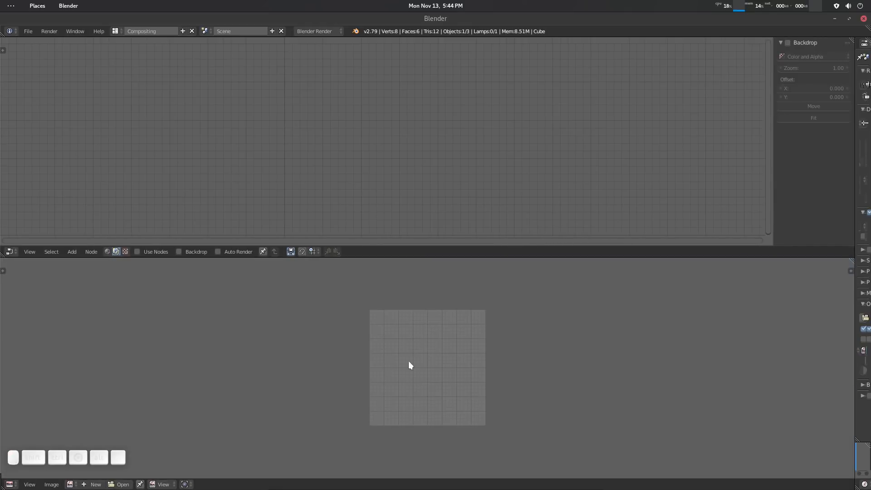
left_click(10, 484)
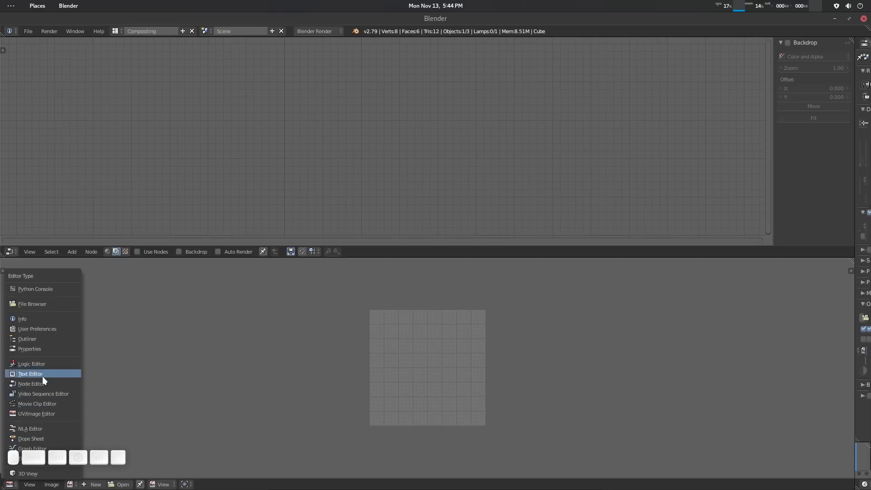
left_click(54, 384)
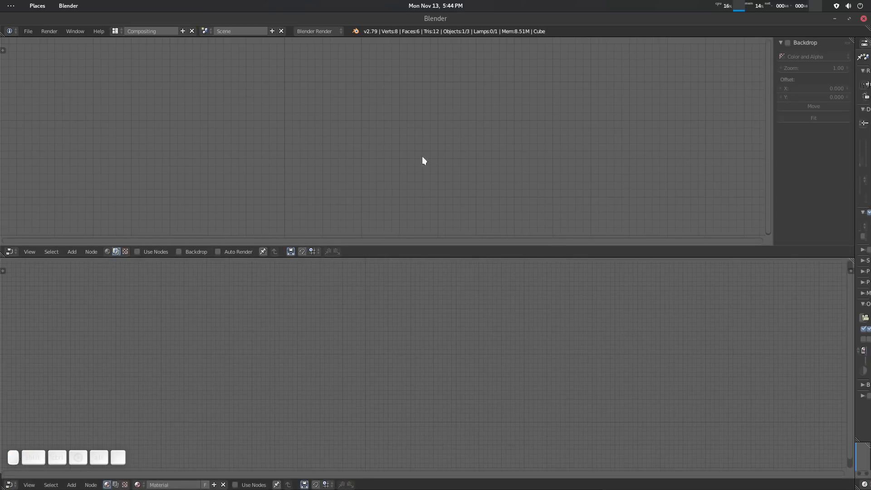
Split the upper Node Editor vertically in half and make one half a Video Sequence Editor.
left_click_drag(852, 40, 436, 124)
left_click(446, 251)
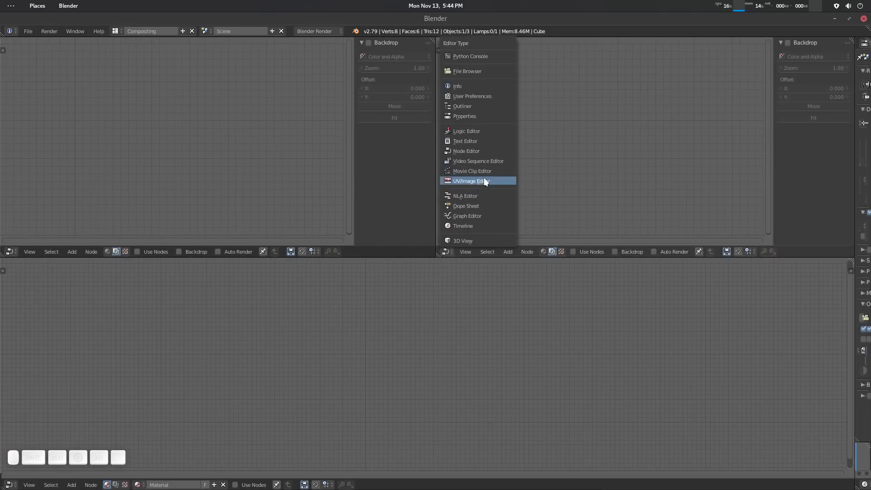
left_click(476, 161)
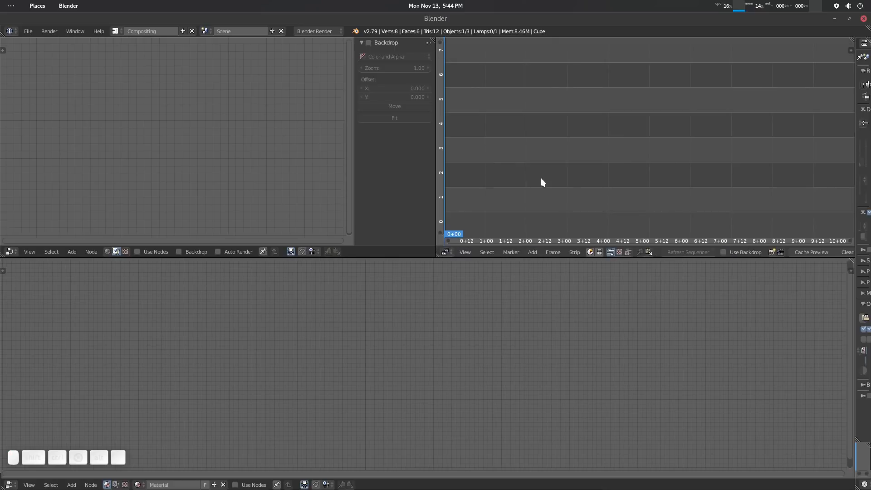
scroll(798, 252, "down", 3)
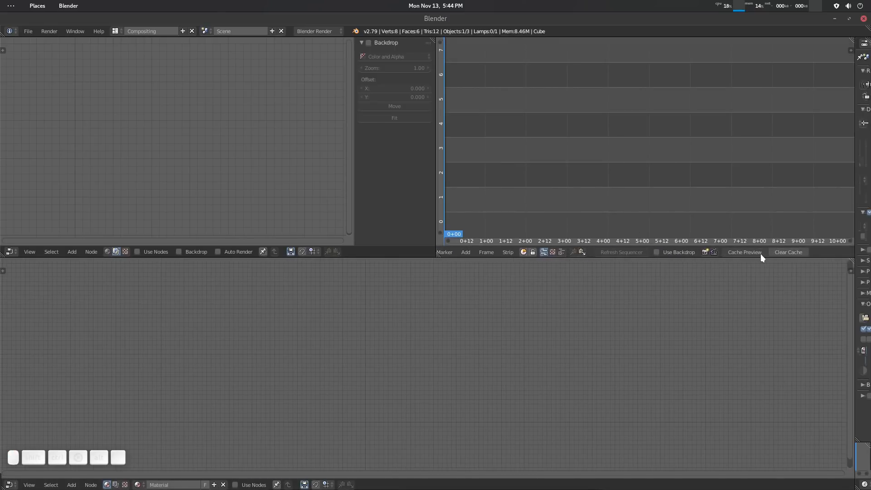
scroll(610, 253, "up", 2)
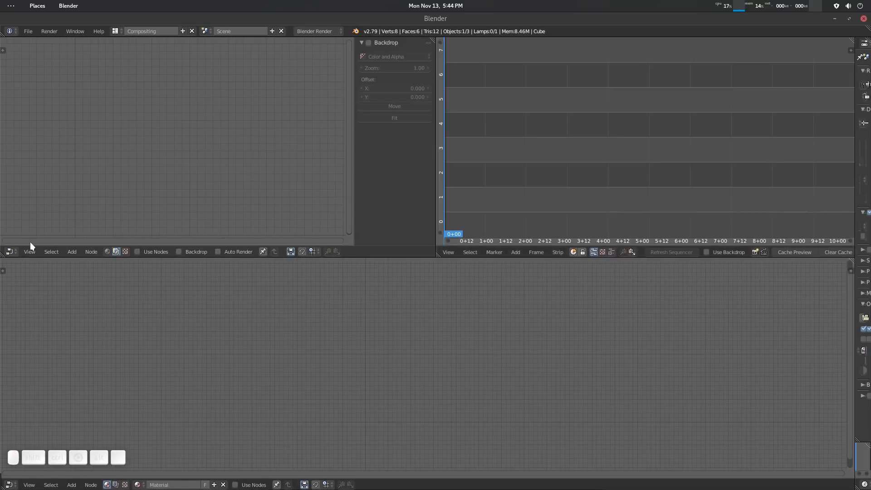
Change the Node Editor beside the sequencer to a UV/Image Editor, and set the sequencer to show only its image preview.
left_click(12, 251)
left_click(27, 180)
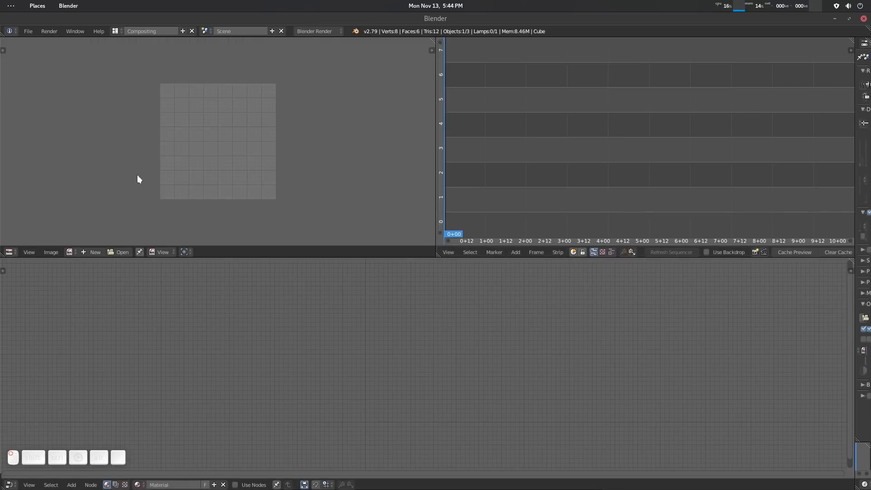
middle_click_drag(236, 162, 226, 164)
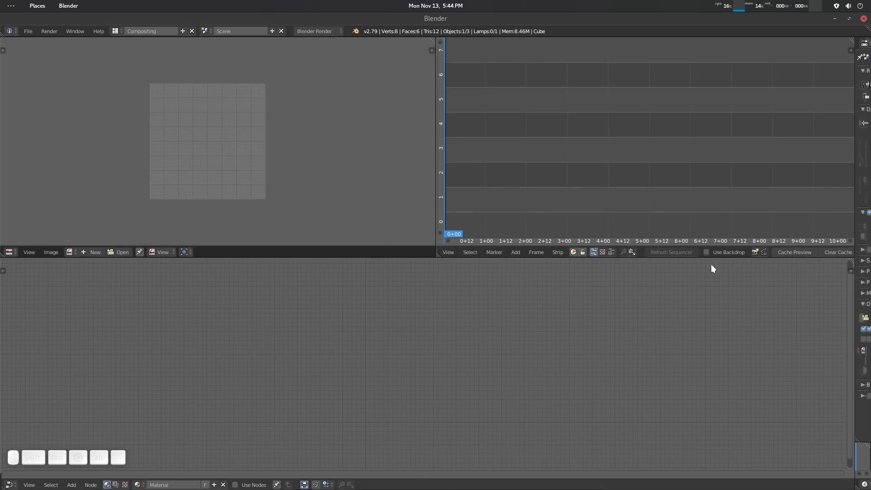
left_click(602, 252)
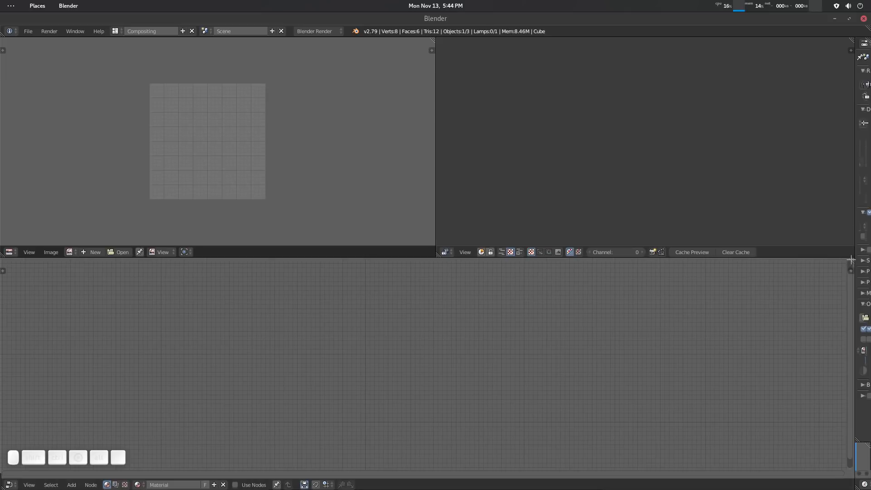
Split the Node Editor horizontally to form a low Video Sequence Editor strip between the two preview areas and the node area.
left_click_drag(850, 260, 590, 294)
left_click_drag(433, 259, 444, 213)
left_click_drag(443, 293, 447, 250)
left_click(8, 248)
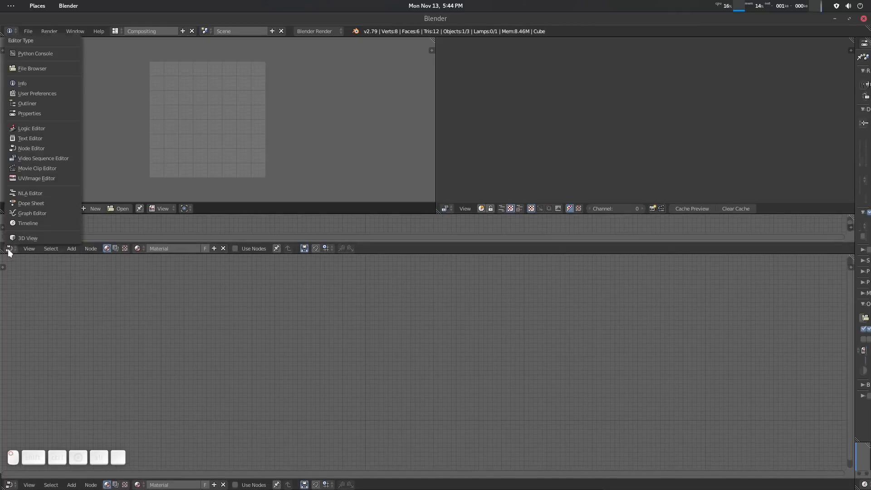
left_click(41, 157)
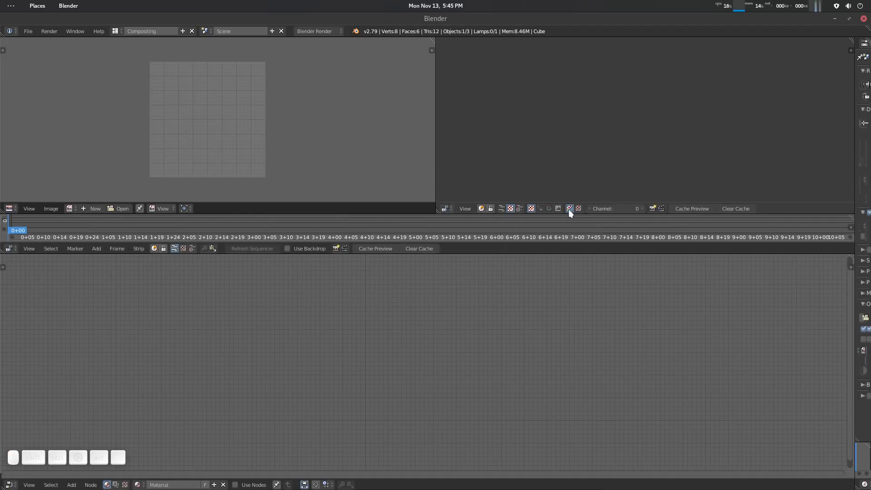
left_click(502, 208)
left_click(619, 208)
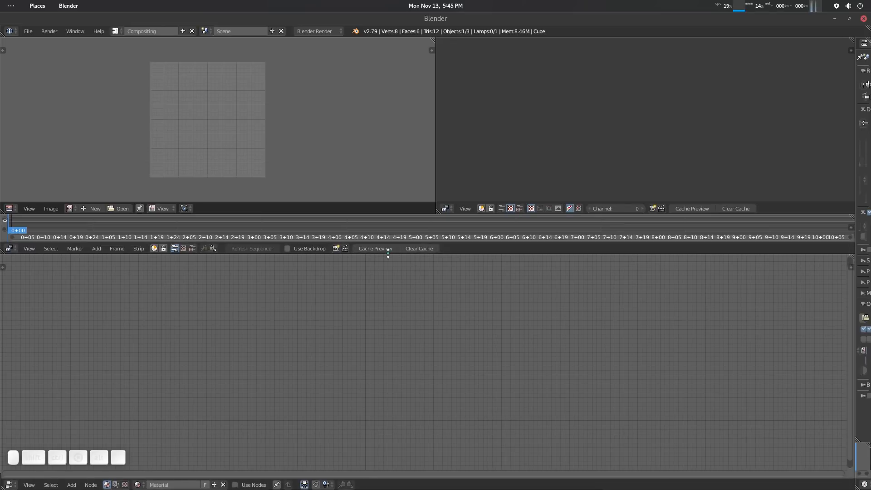
left_click_drag(388, 256, 389, 267)
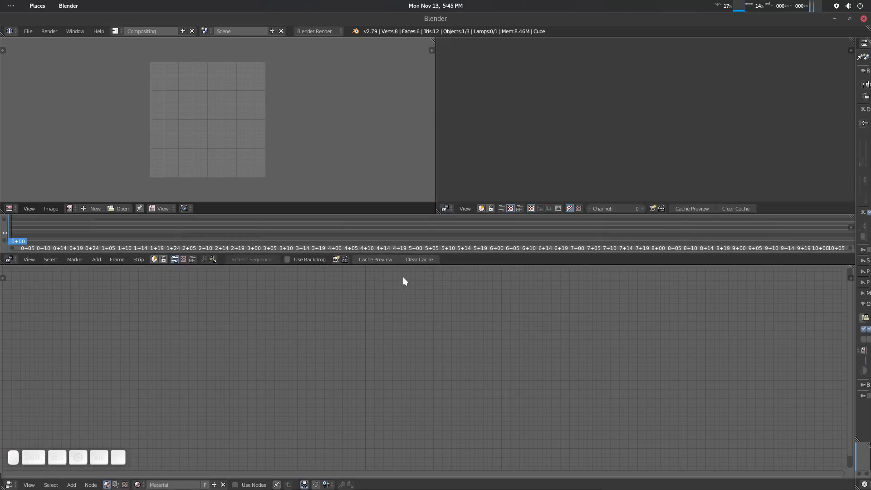
right_click(379, 258)
key("Escape")
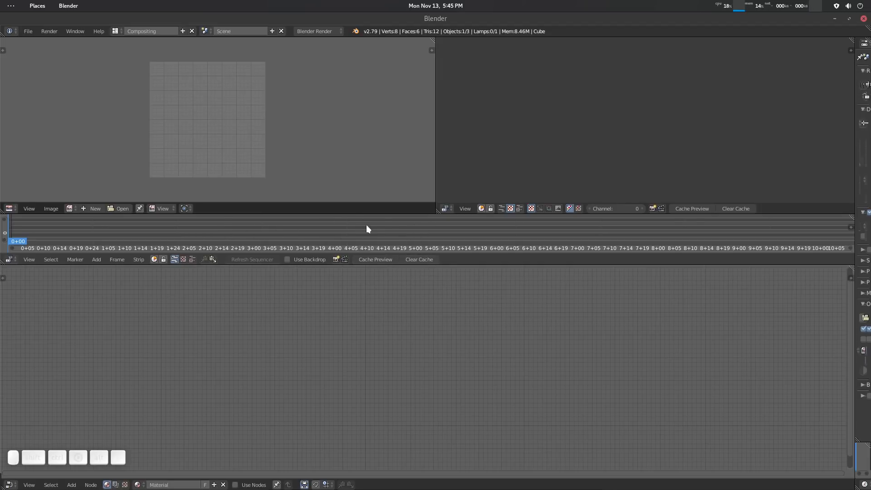
right_click(371, 257)
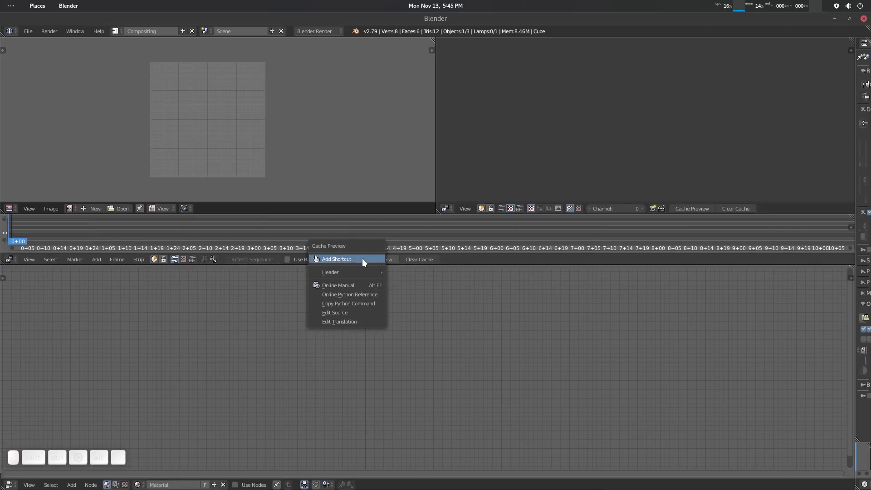
key("Escape")
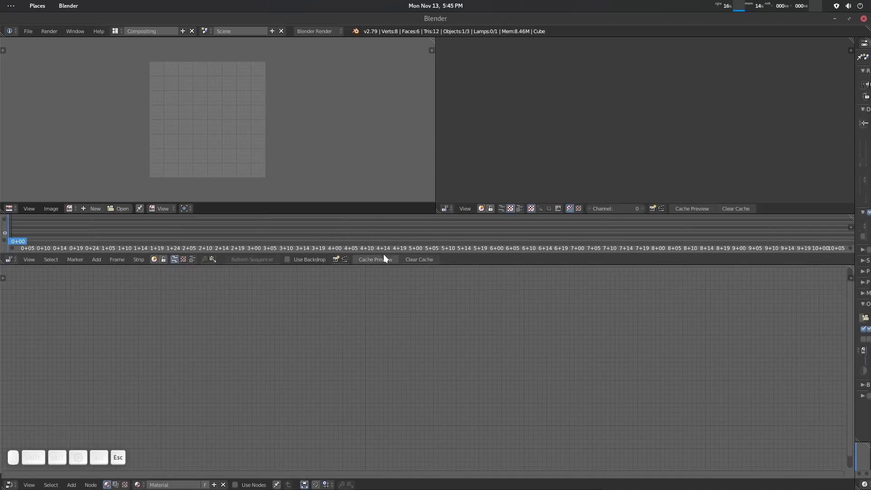
Assign the shortcut Alt+P to the sequencer's Cache Preview command.
right_click(384, 257)
left_click(365, 257)
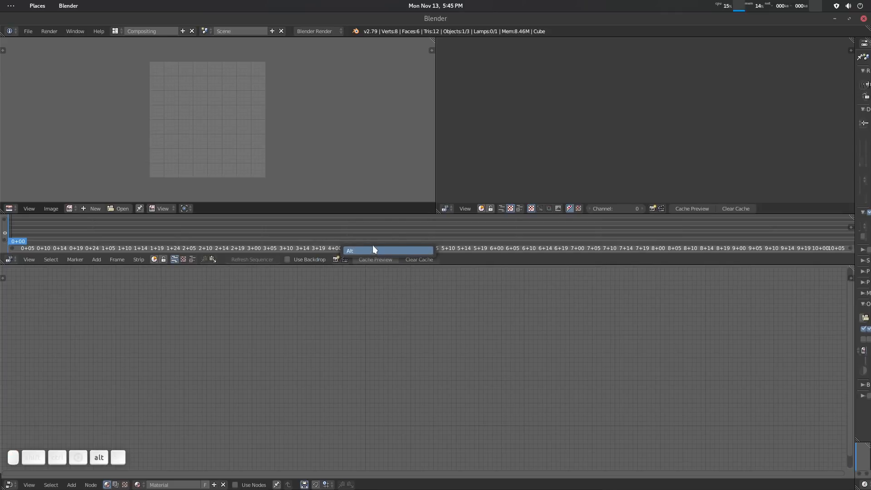
key("alt+p")
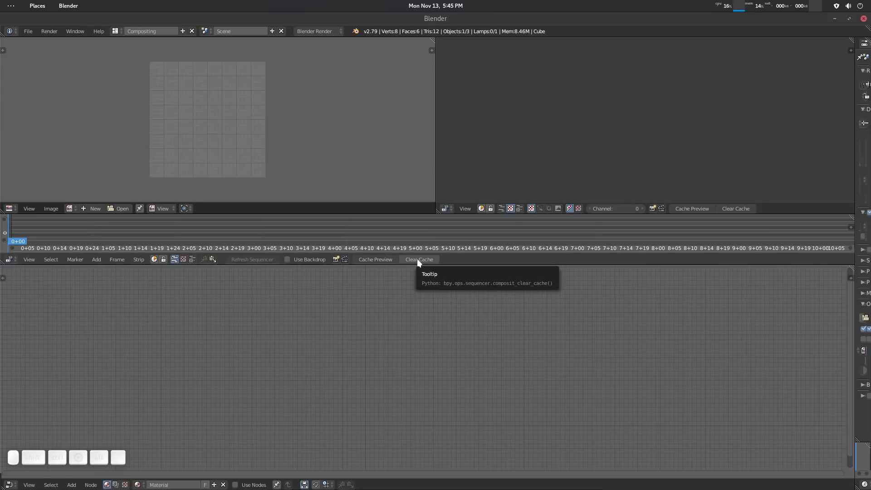
Assign the shortcut Ctrl+Alt+C to the sequencer's Clear Cache command.
right_click(417, 259)
left_click(385, 259)
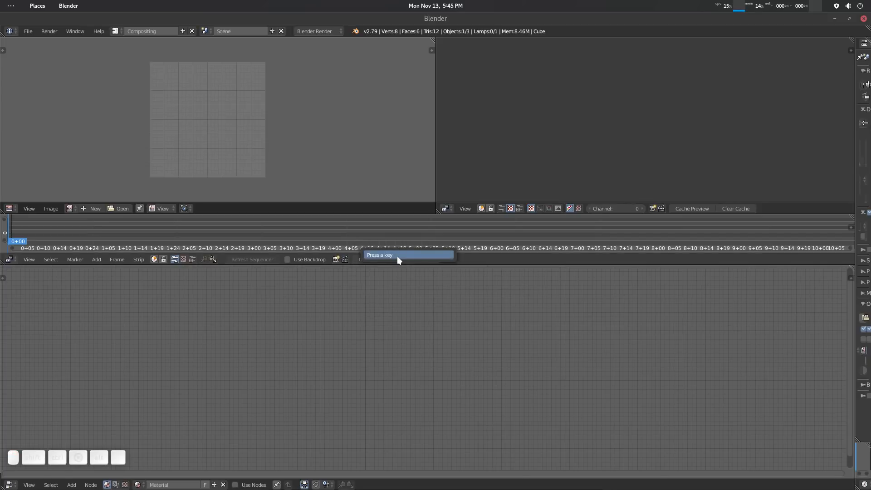
key("ctrl+alt+c")
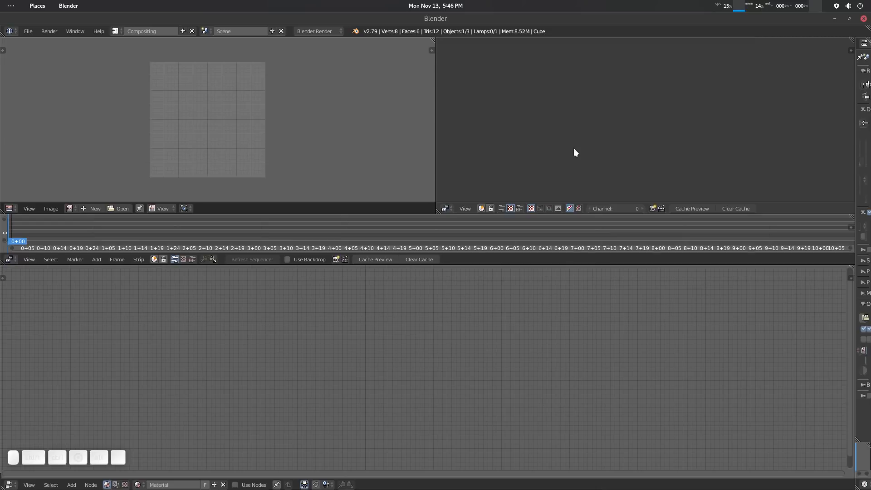
Scrub the playhead in the sequencer strip back to the start and briefly play the animation.
left_click_drag(46, 236, 15, 239)
key("Left")
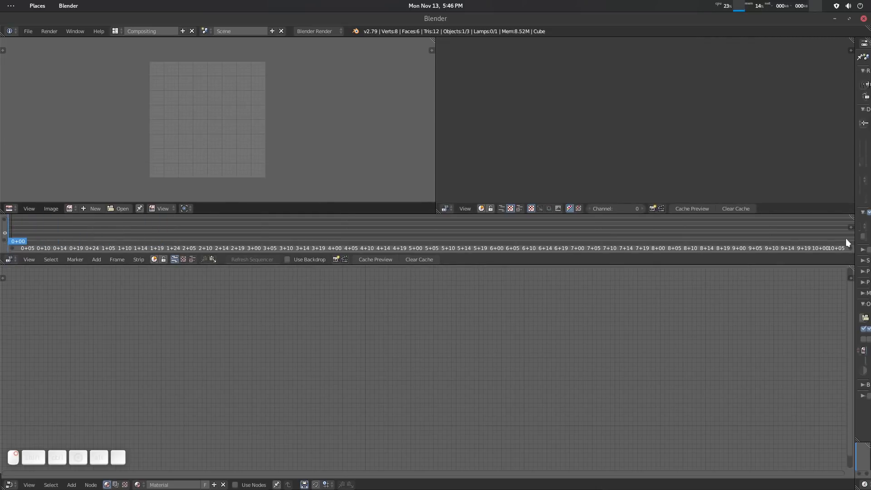
key("alt+a")
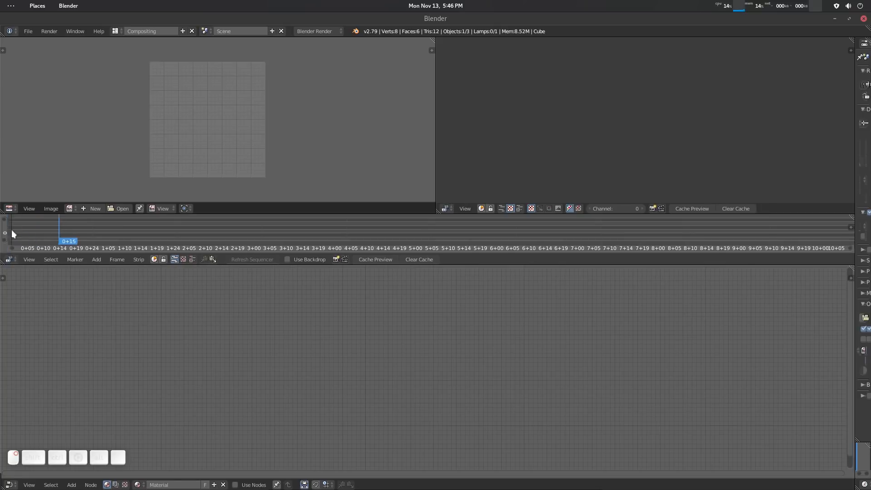
key("Escape")
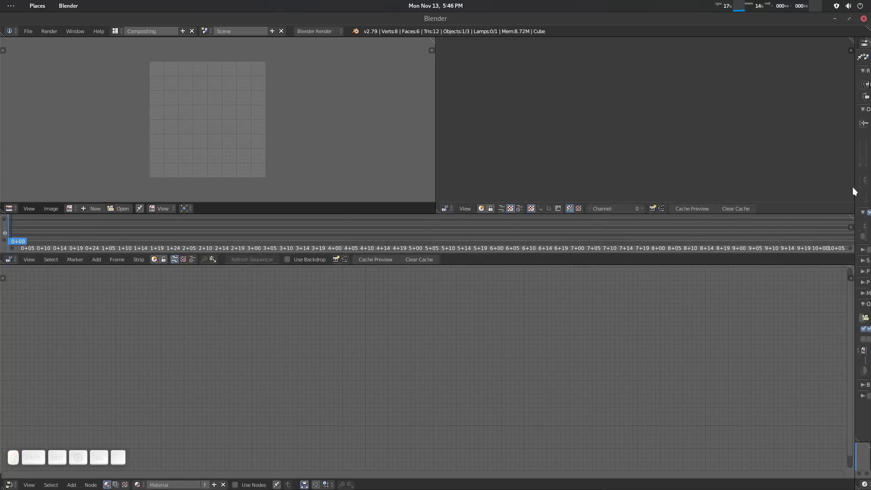
Temporarily widen the Properties column to view the Timeline, scrub through frames there and in the sequencer, and narrow the column again.
left_click_drag(855, 191, 708, 209)
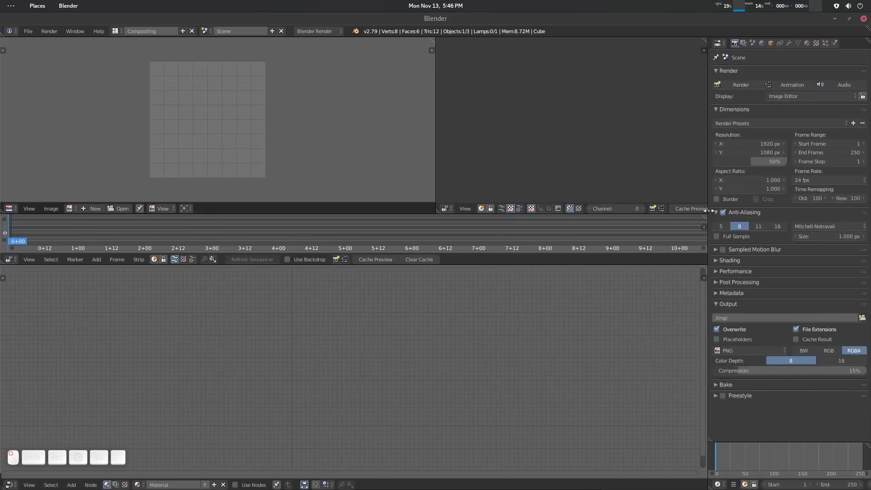
left_click_drag(745, 457, 763, 462)
right_click(764, 461)
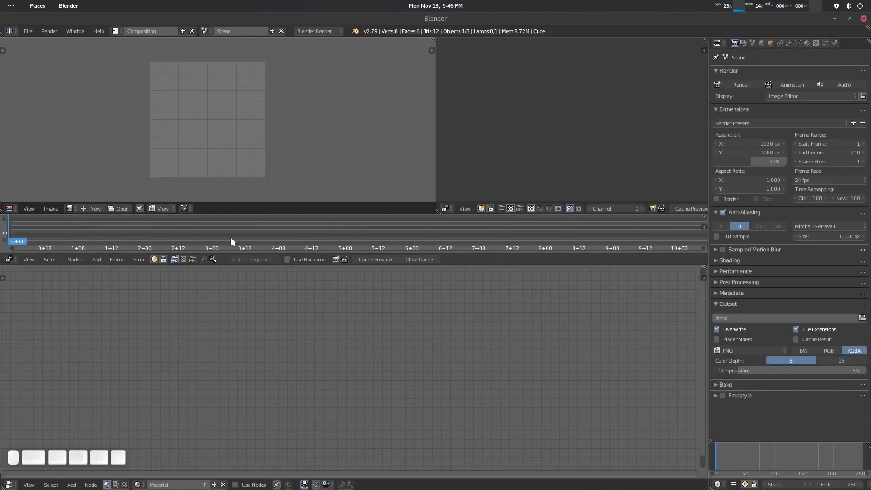
left_click_drag(246, 236, 10, 237)
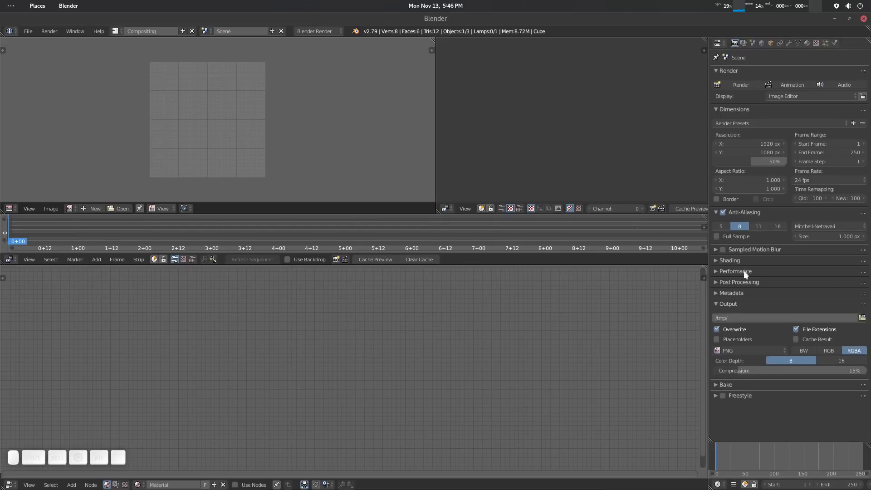
left_click_drag(710, 245, 869, 231)
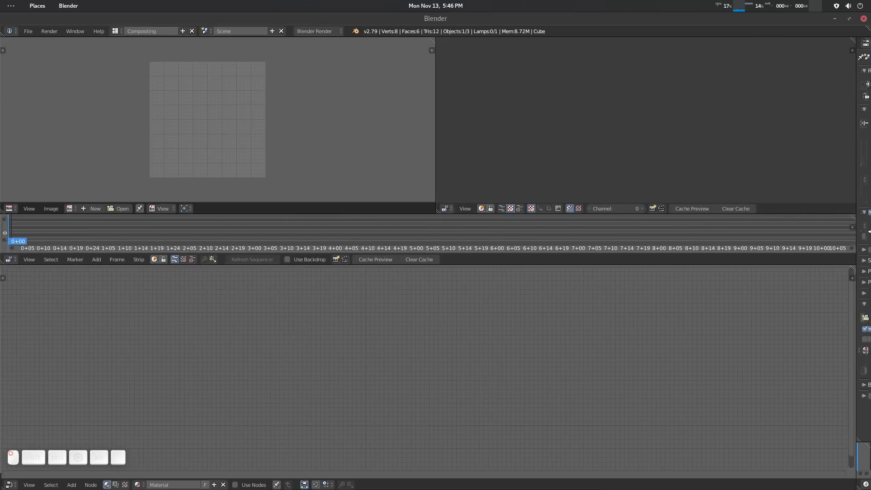
Duplicate the Compositing screen layout and name the copy Compositing_custom.
left_click(182, 31)
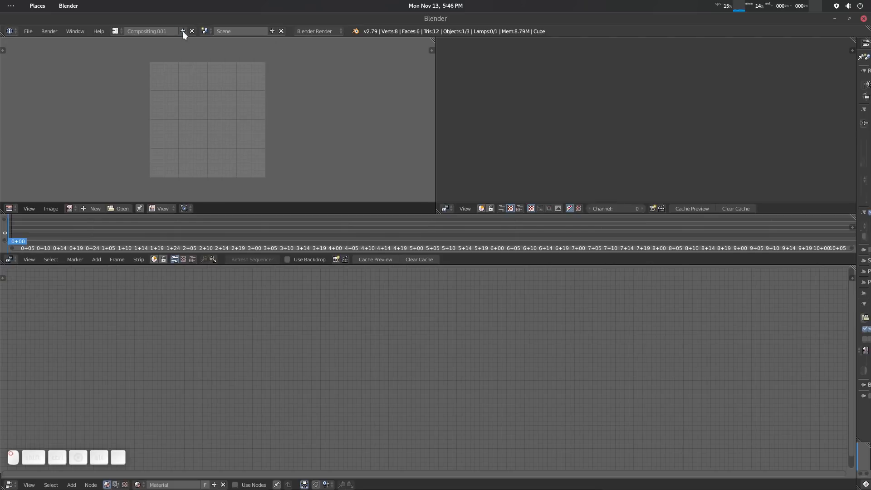
double_click(154, 30)
key("BackSpace")
key("BackSpace")
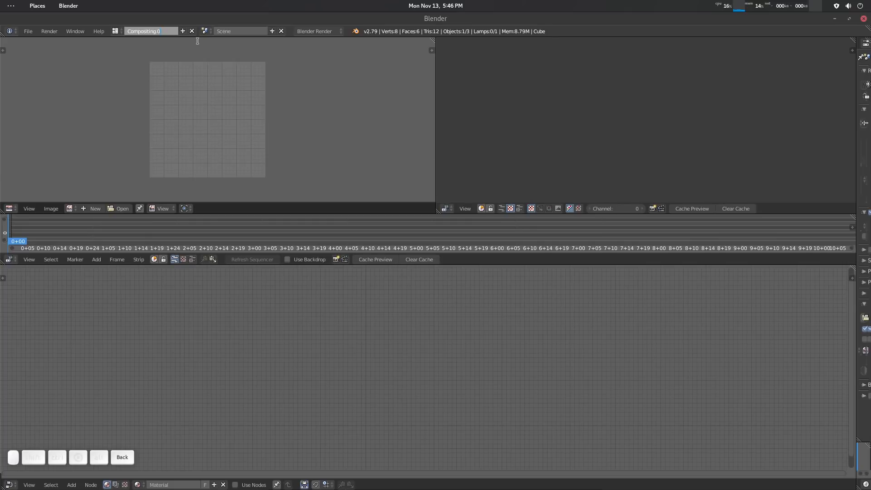
type("_custom")
key("Return")
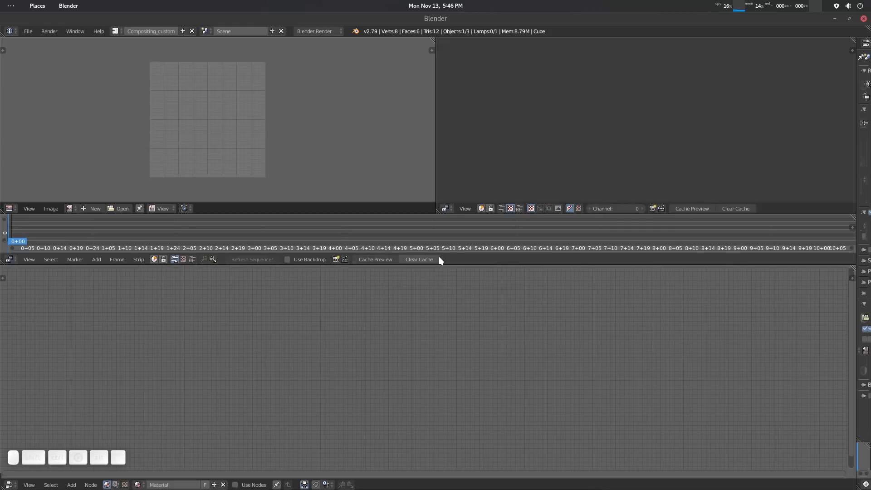
Switch to the Default screen layout and save the current setup as the startup file.
left_click(29, 30)
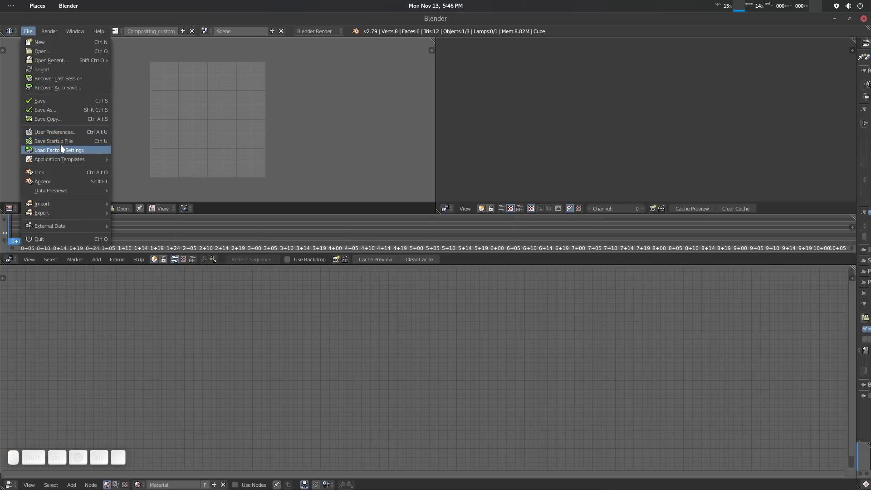
left_click(116, 31)
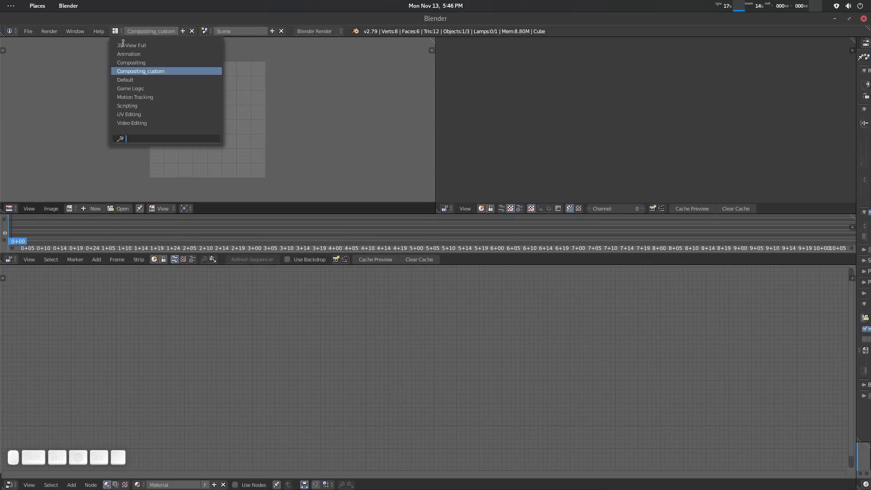
left_click(141, 81)
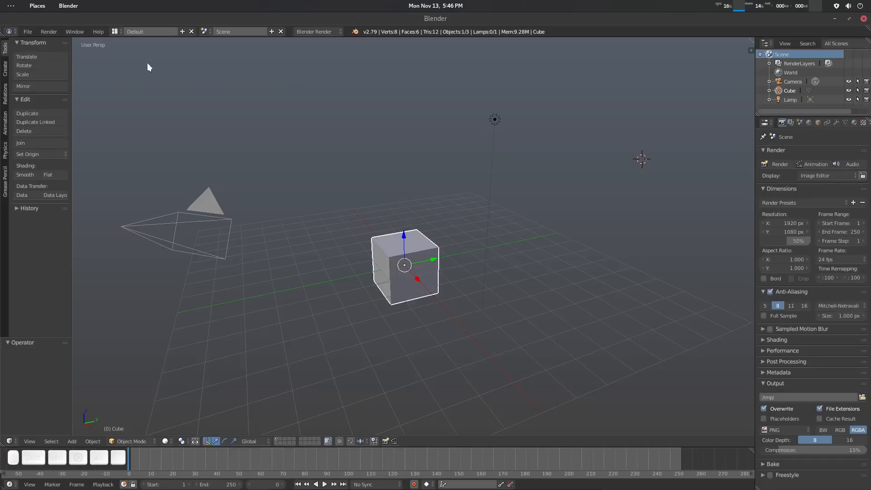
left_click(115, 32)
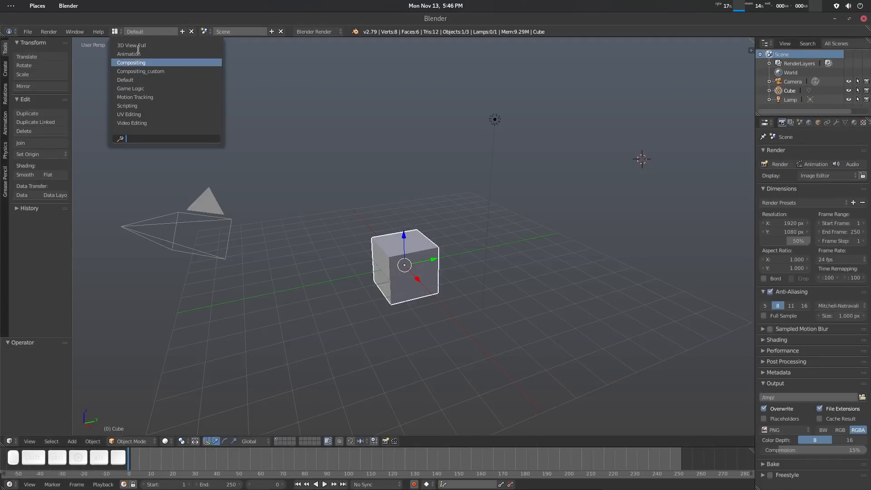
left_click(27, 32)
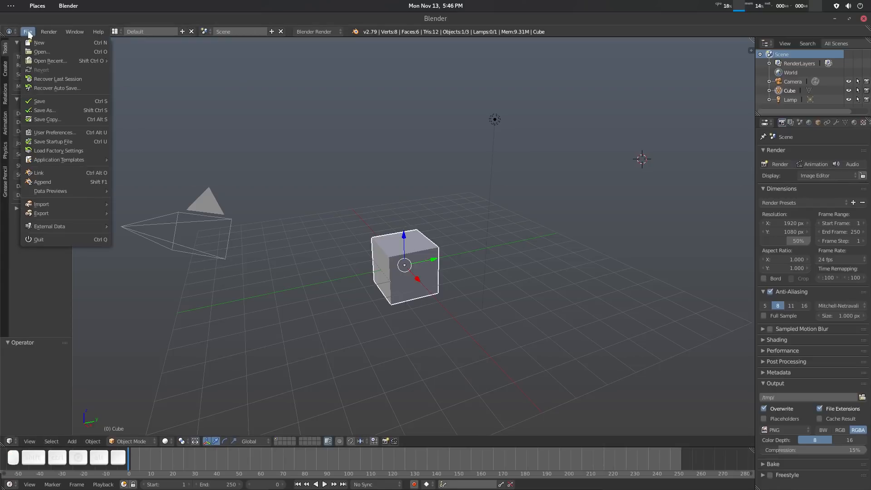
left_click(71, 142)
left_click(69, 143)
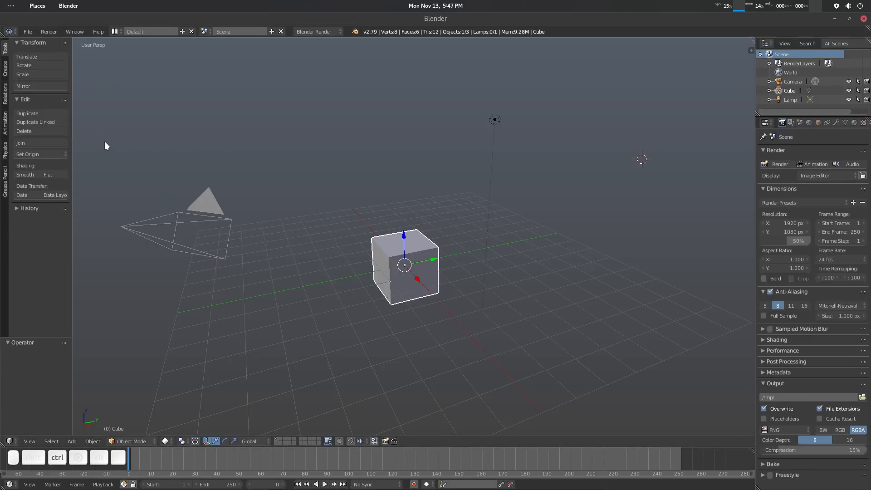
key("ctrl+u")
left_click(106, 142)
left_click(116, 32)
left_click(118, 32)
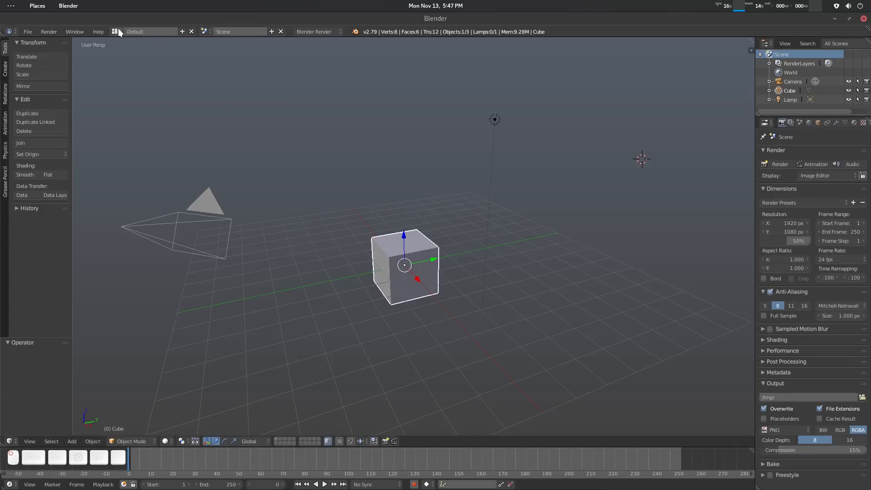
left_click(118, 31)
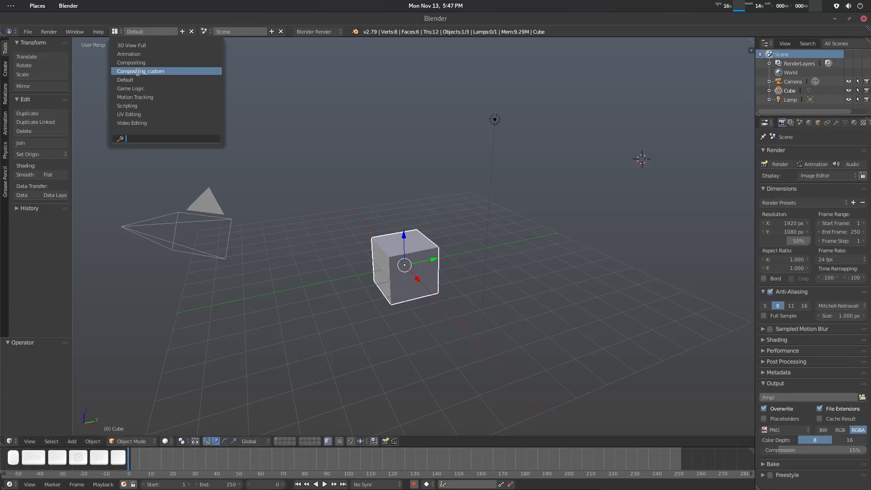
left_click(114, 31)
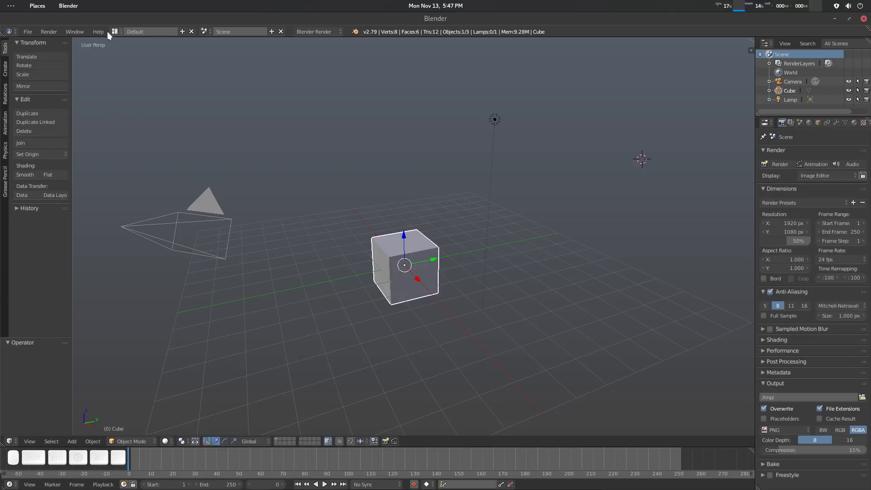
left_click(27, 31)
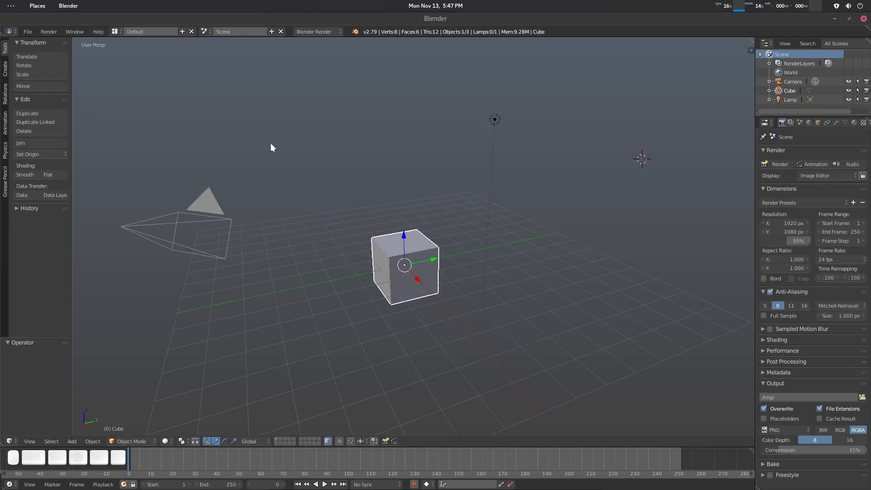
Return to the Compositing_custom layout and save the user settings in the User Preferences, closing the preferences window.
left_click(115, 31)
left_click(150, 71)
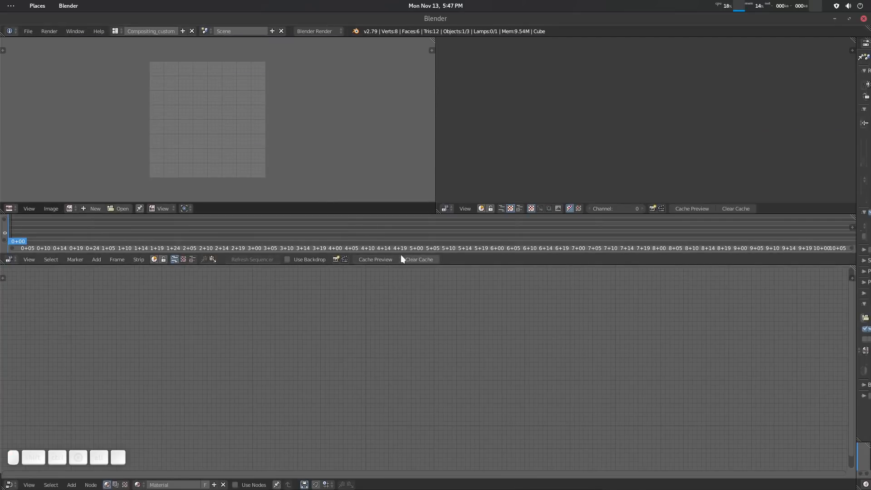
key("ctrl+alt+u")
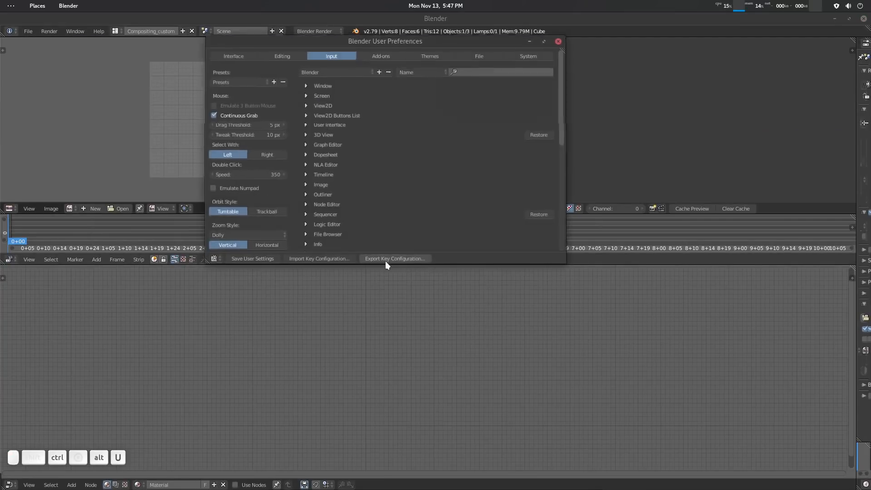
left_click(258, 259)
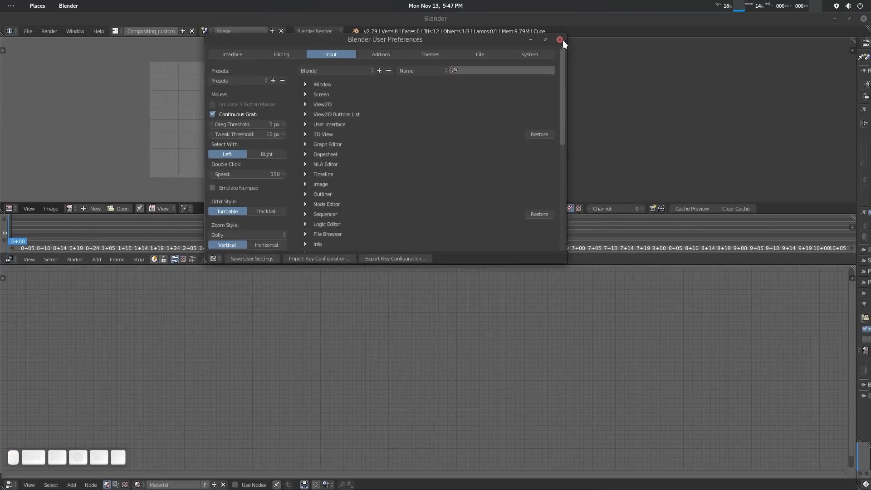
left_click(560, 40)
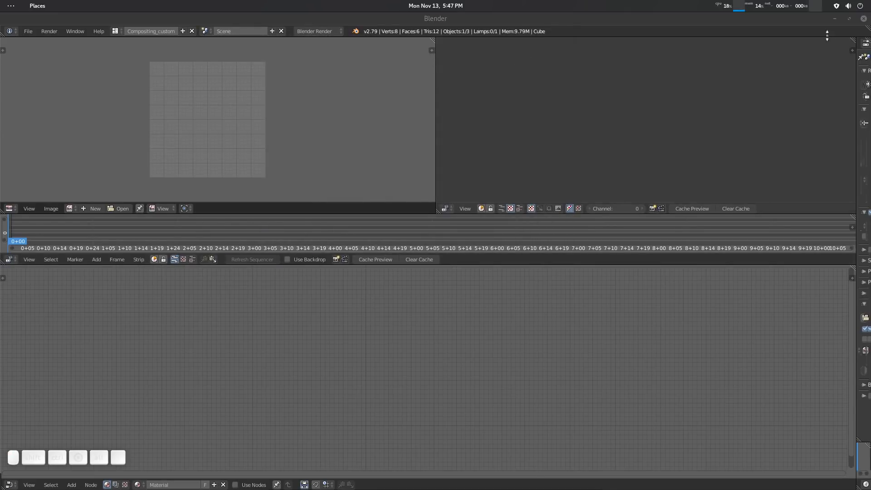
Restart Blender, switch to the Compositing_custom layout and check the input settings in the User Preferences.
left_click(863, 19)
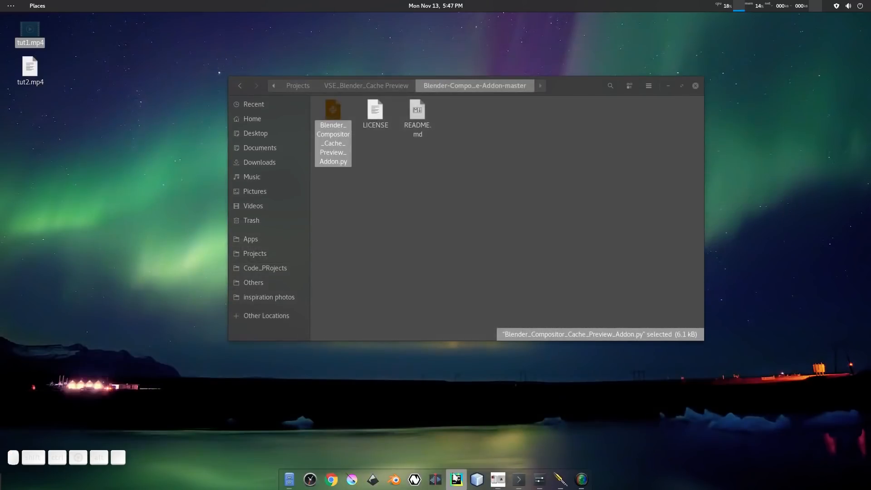
left_click(395, 480)
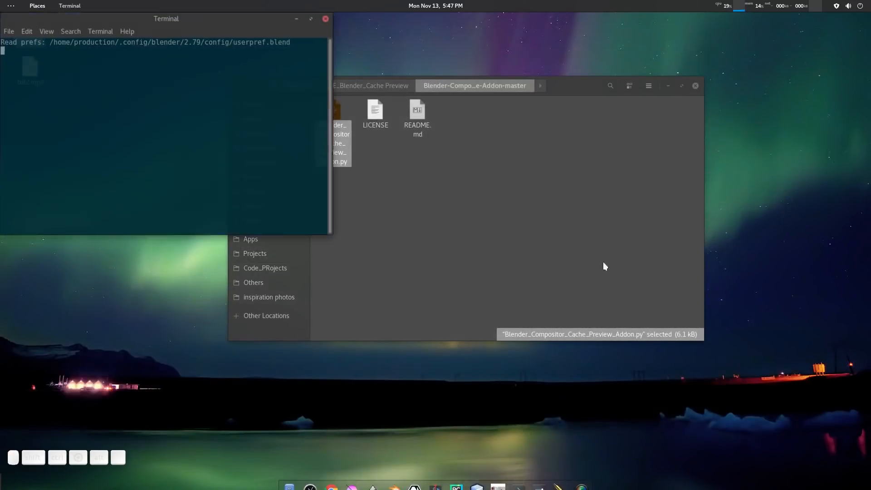
left_click(559, 121)
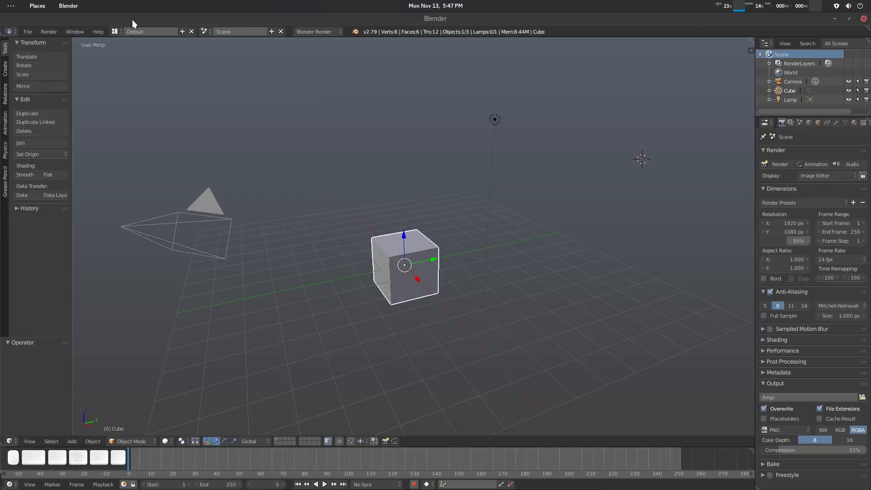
left_click(116, 31)
left_click(180, 71)
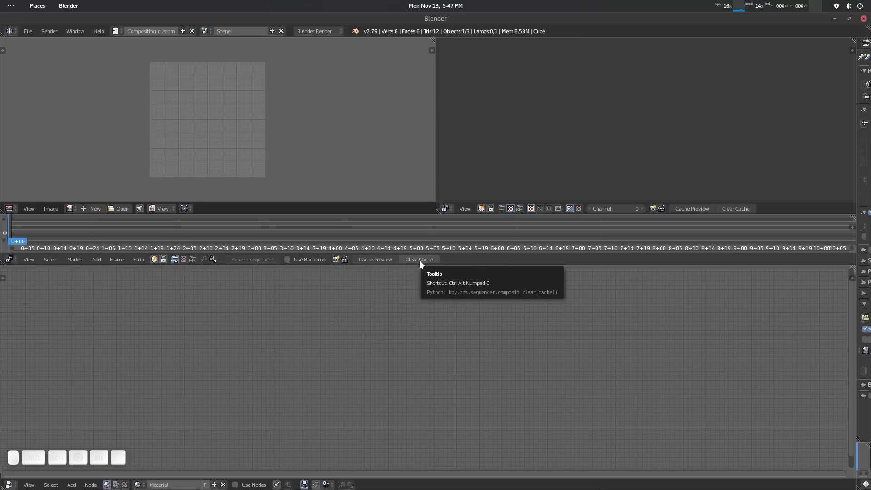
key("ctrl+alt+u")
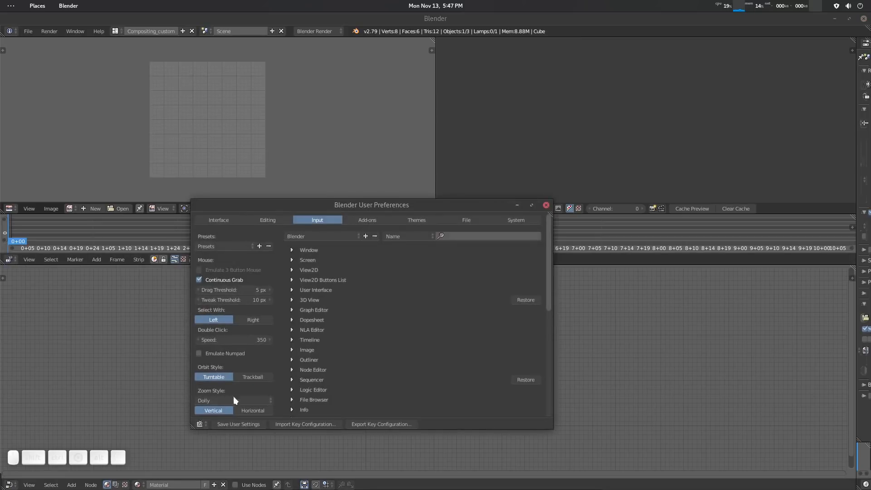
left_click(546, 205)
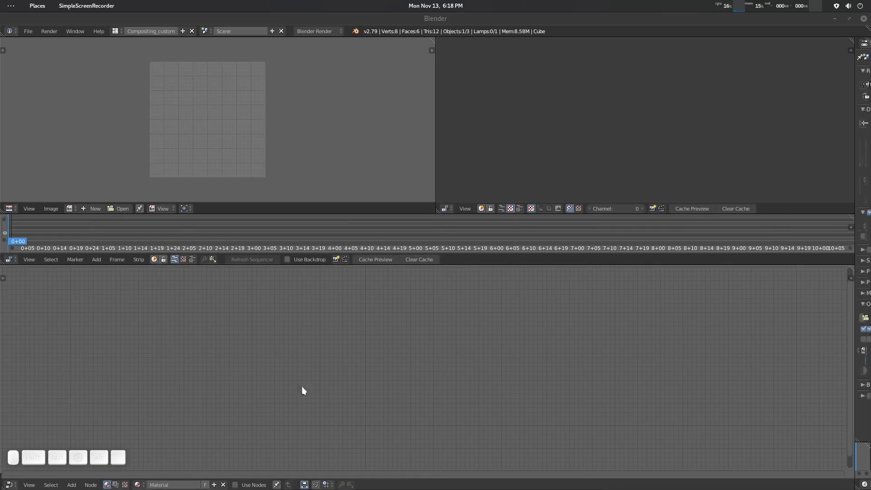
Switch the node editor to compositing nodes, enable Use Nodes and delete the default Render Layers node.
left_click(116, 484)
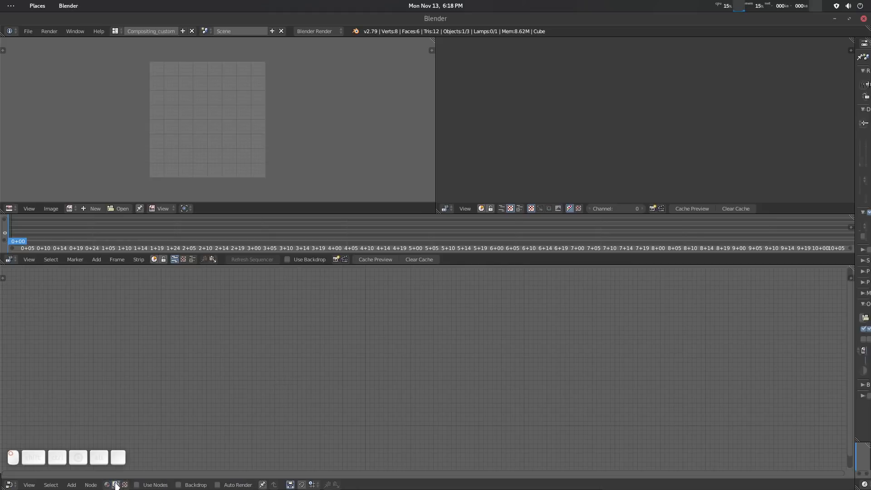
left_click(166, 485)
mouse_move(427, 407)
middle_mouse_down()
mouse_move(388, 411)
mouse_move(434, 404)
middle_mouse_up()
scroll(389, 410, "up", 8)
left_click(332, 324)
left_click_drag(332, 327, 286, 320)
key("x")
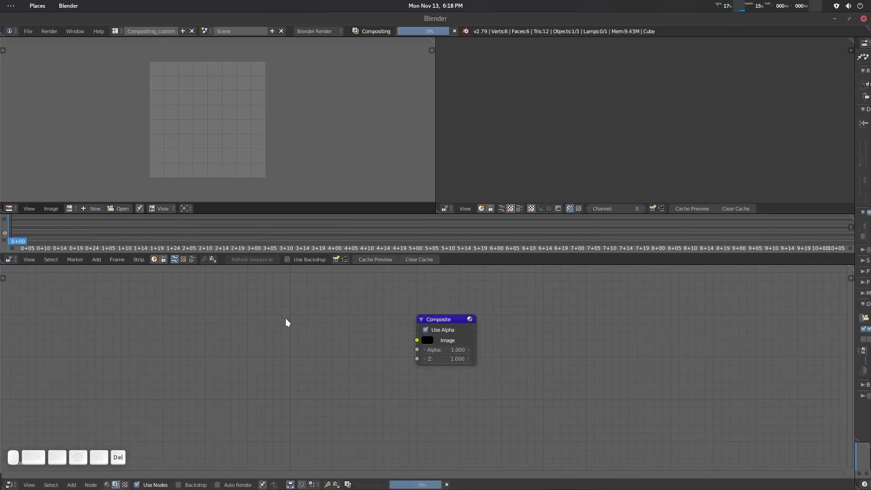
Find Image through the node search and place an Image node beside the Composite node.
key("shift+a")
left_click(247, 325)
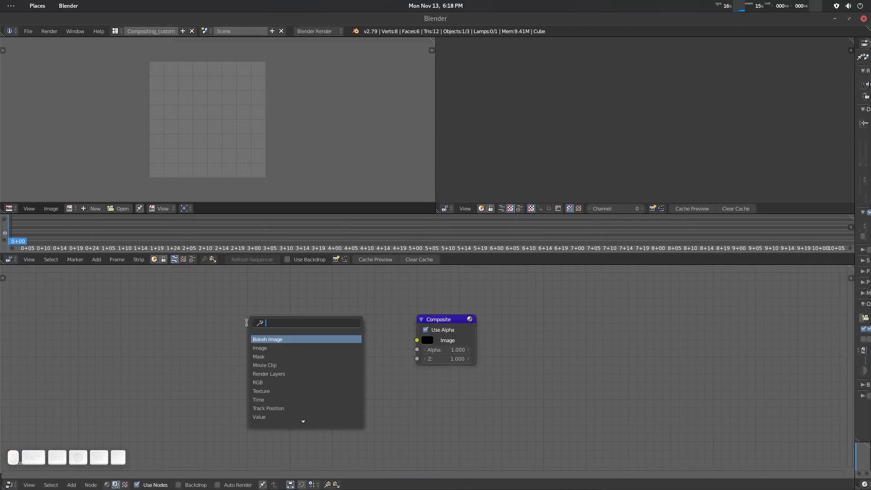
type("im")
key("Down")
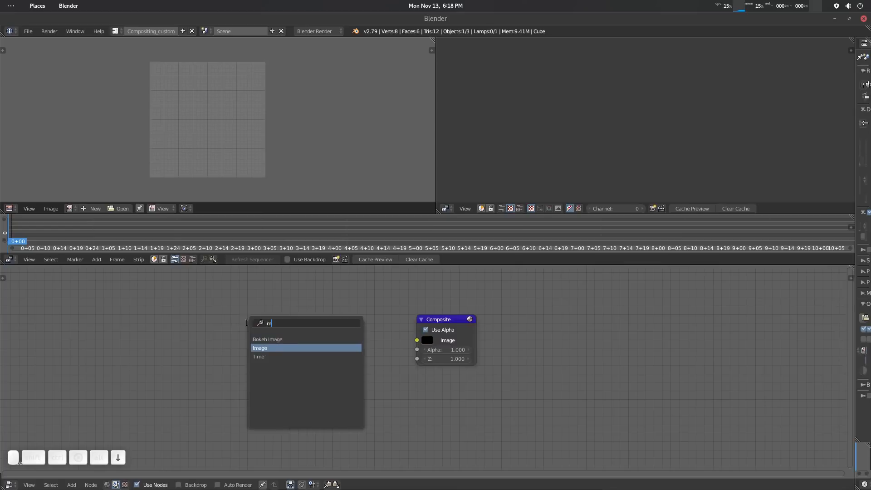
key("Return")
left_click(247, 322)
Load all frames of the Tears Cache folder into the Image node and link its Image output to the Composite node.
left_click(286, 413)
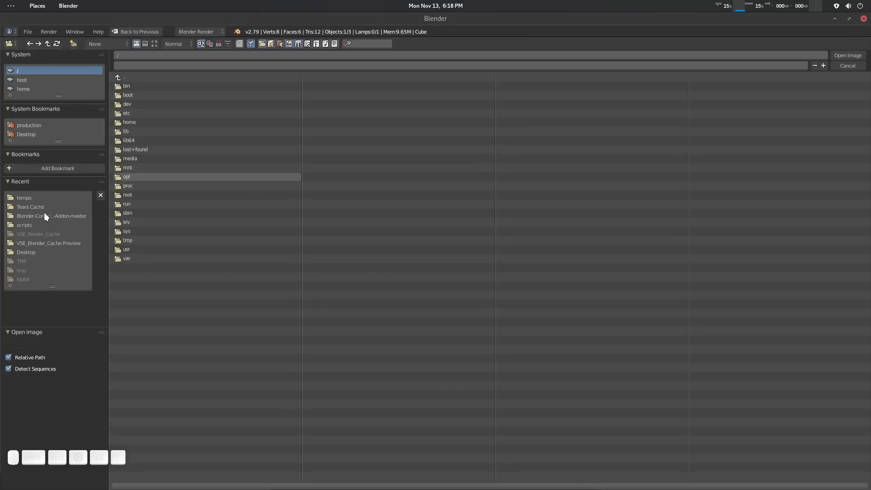
left_click(32, 208)
left_click(156, 121)
key("a")
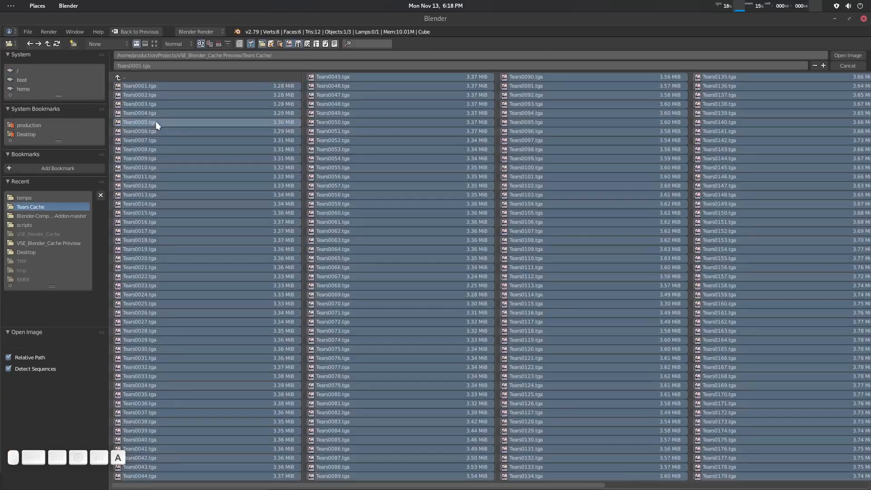
key("Return")
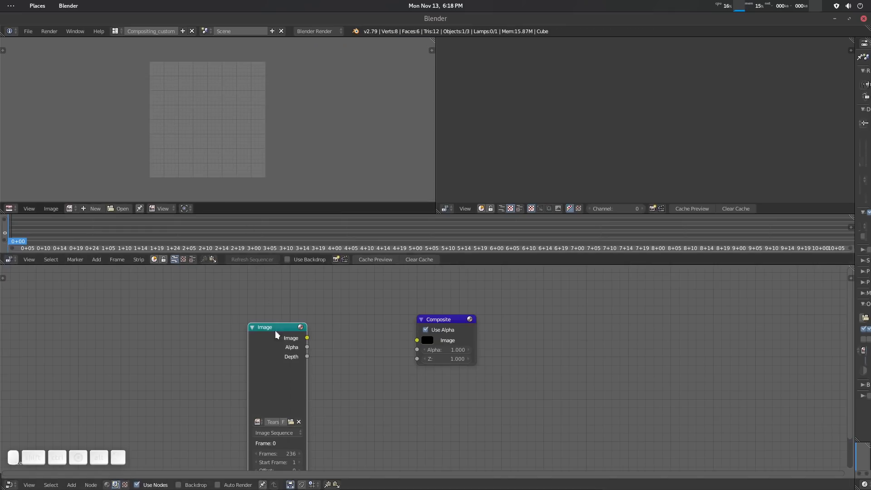
left_click_drag(276, 337, 474, 359)
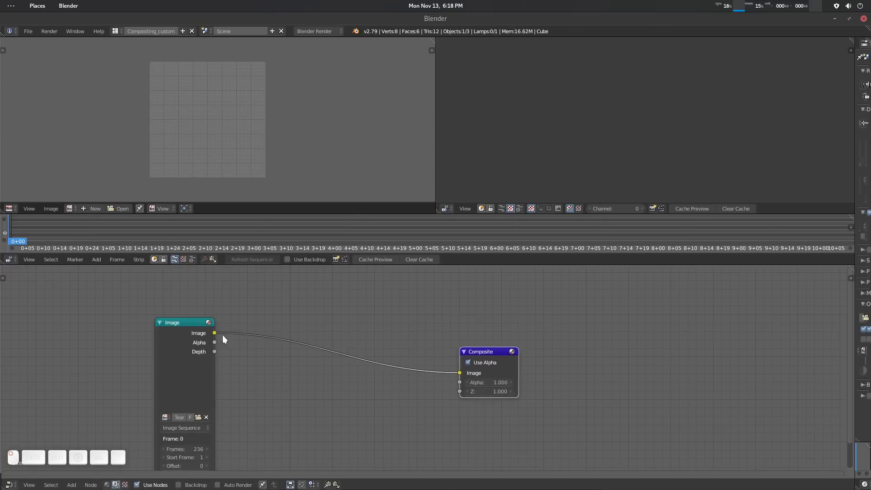
left_click(189, 323, "ctrl+shift")
left_click_drag(285, 322, 424, 282)
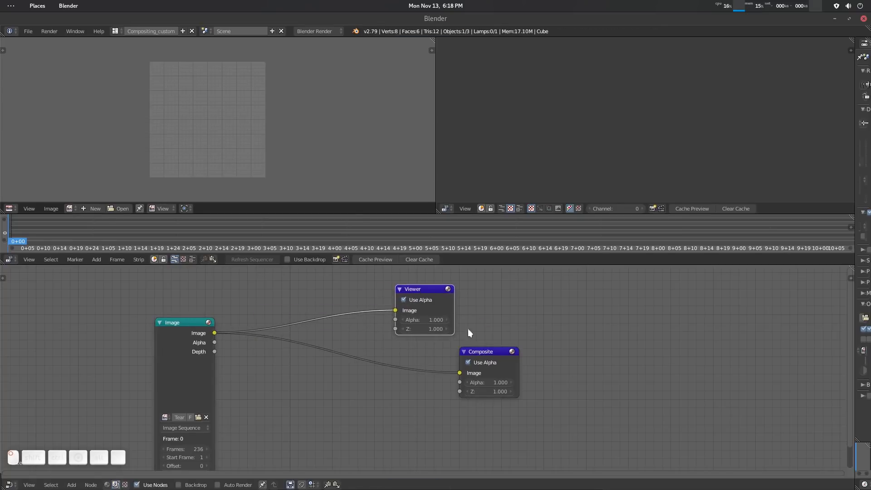
left_click_drag(483, 356, 491, 365)
mouse_move(435, 303)
left_mouse_down()
mouse_move(452, 301)
mouse_move(445, 304)
left_mouse_up()
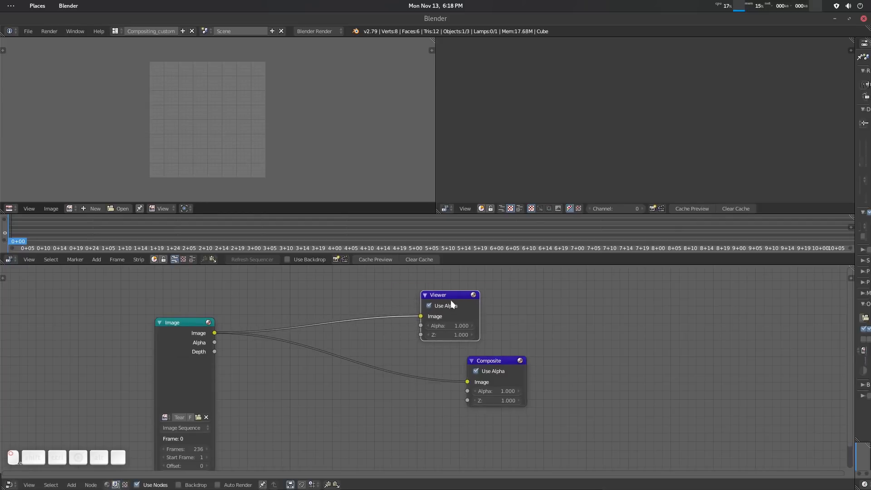
key("Delete")
Reposition the Composite and Image nodes and display Render Result in the image editor.
left_click_drag(474, 361, 498, 362)
left_click_drag(184, 326, 204, 318)
left_click(70, 209)
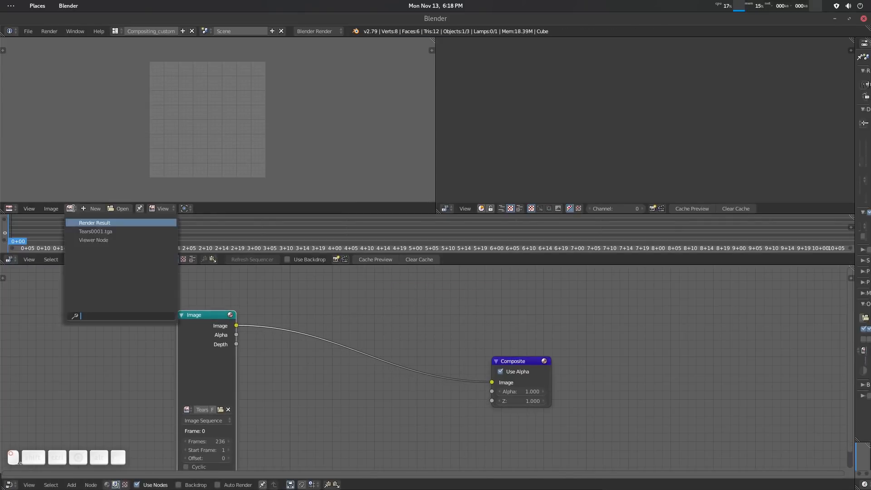
left_click(112, 223)
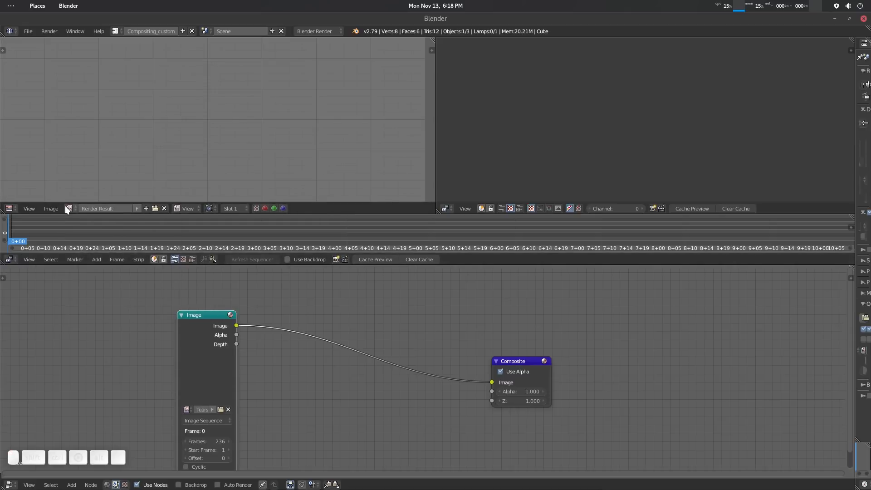
left_click(69, 208)
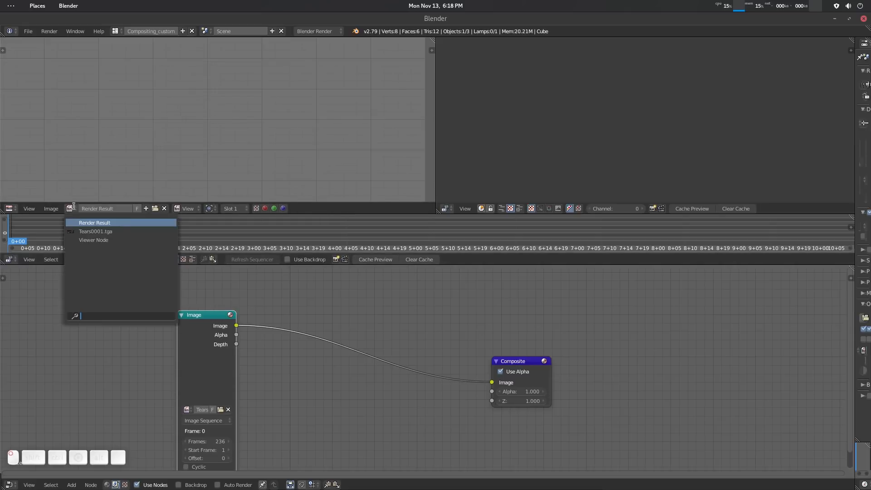
left_click(110, 224)
scroll(214, 148, "up", 1)
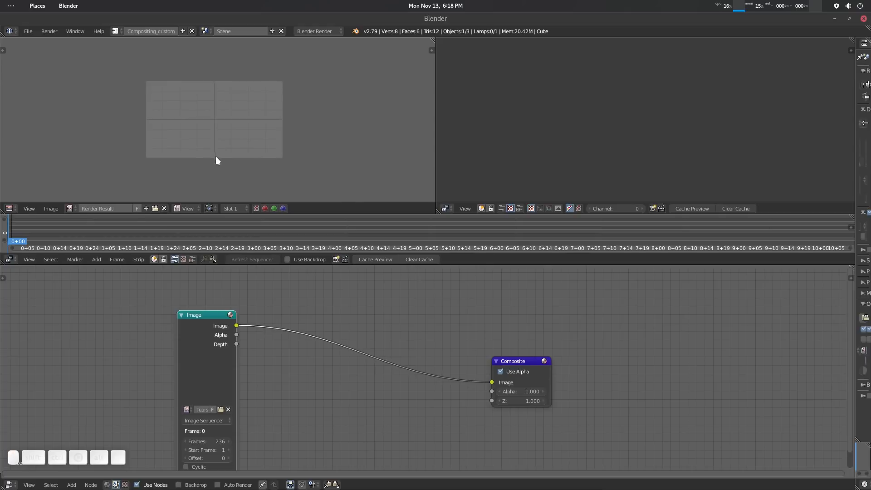
Add a Scene strip of the current scene to the sequencer.
key("shift+a")
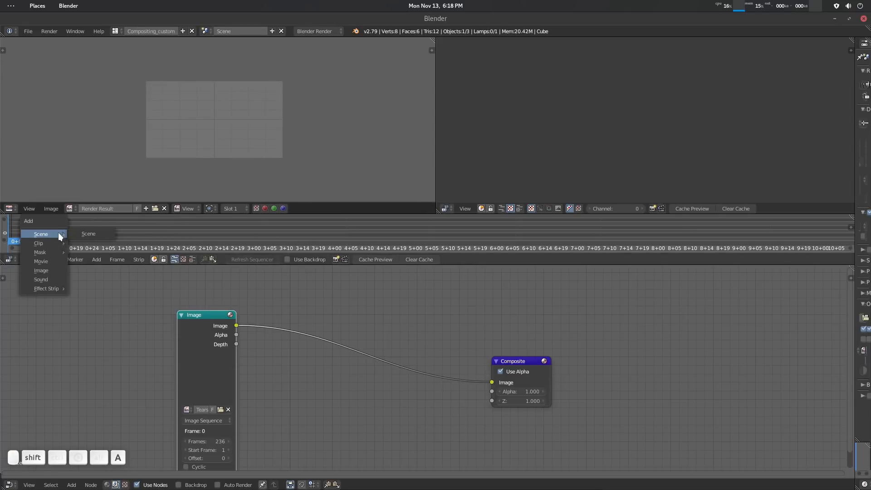
mouse_move(59, 232)
left_click(94, 233)
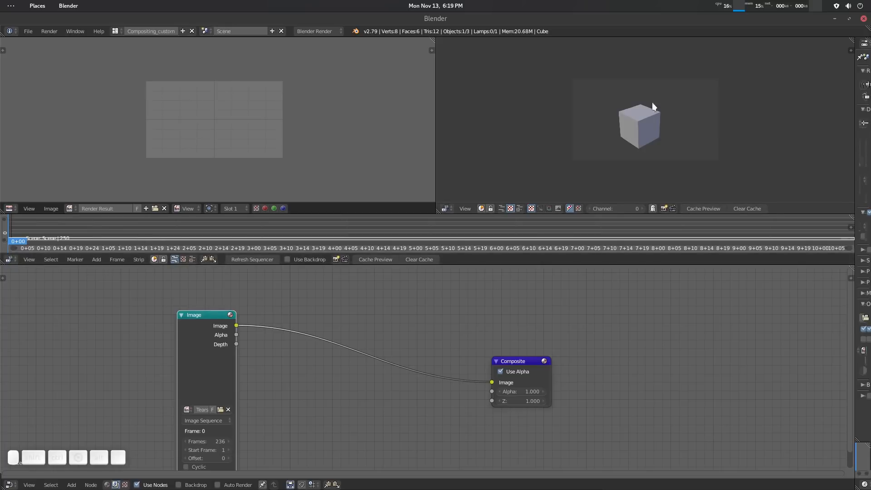
Set the sequencer preview's scene display to Rendered and scrub the sequencer to 0+14.
key("n")
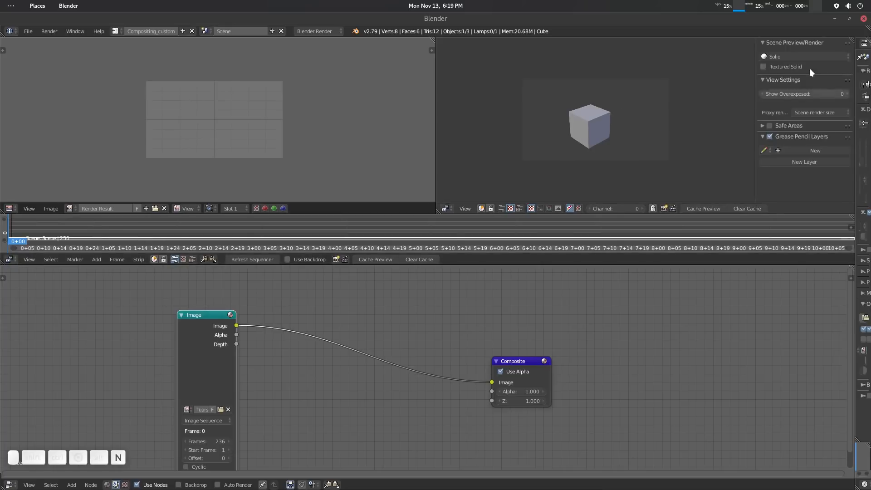
left_click(816, 56)
left_click(794, 117)
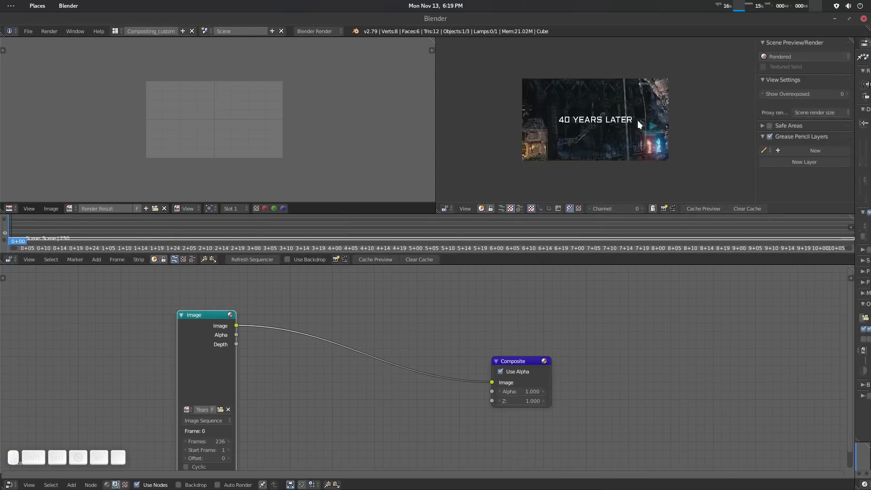
key("n")
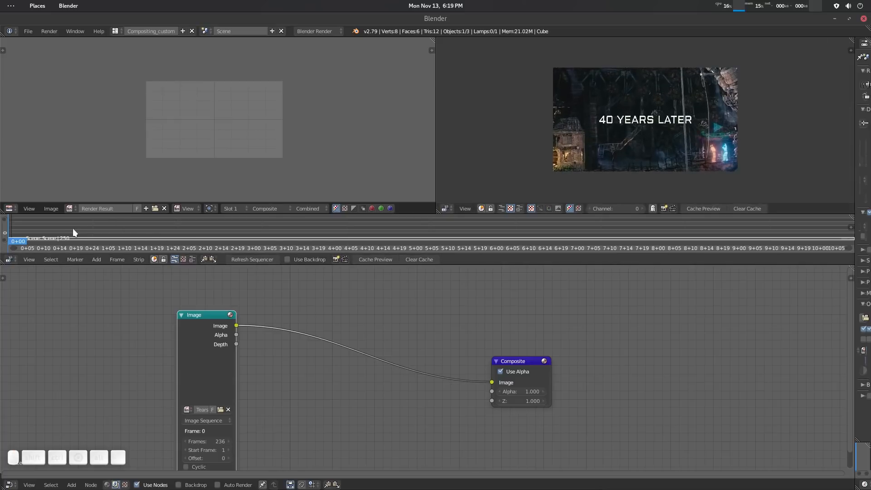
left_click_drag(87, 232, 55, 227)
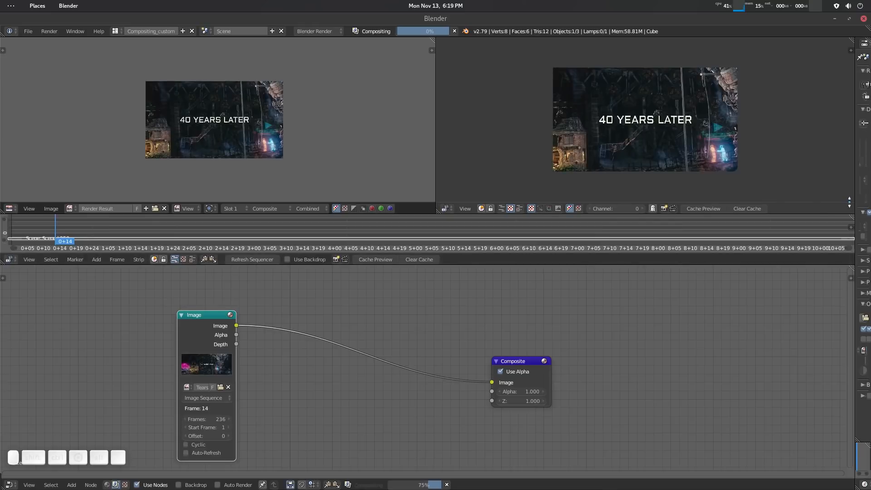
Widen the Properties column and set the render resolution's Y value to 800 px.
left_click_drag(855, 199, 717, 199)
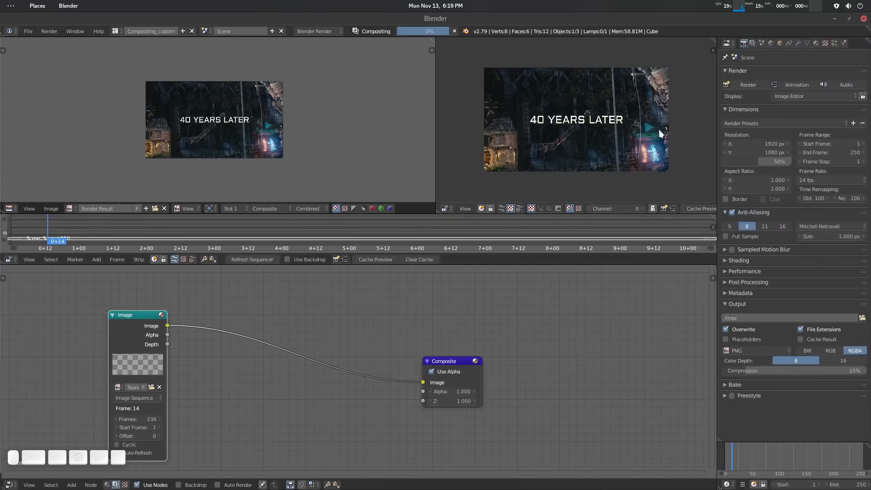
left_click(767, 152)
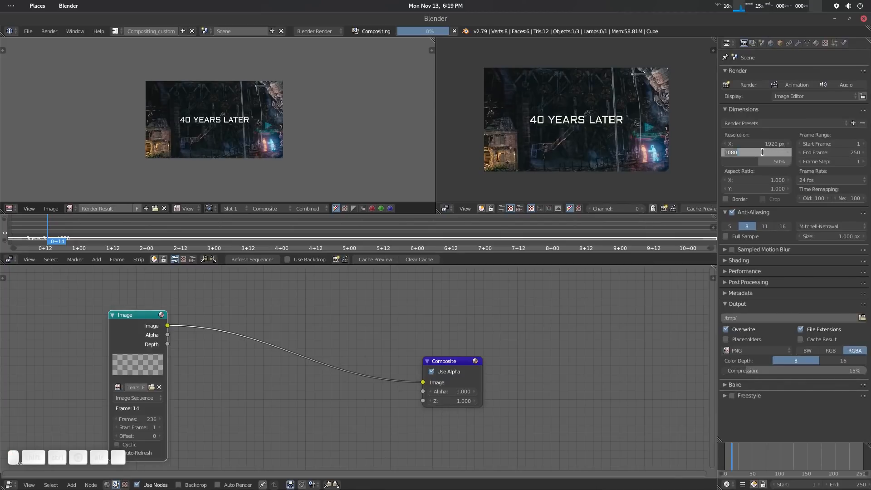
type("800")
key("Return")
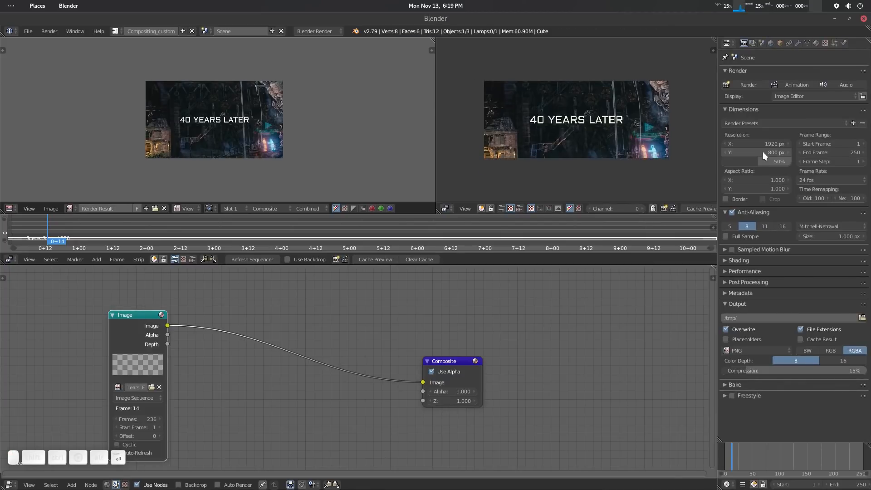
Scrub the sequencer to 1+10 and inspect the composite in the image editor at the new resolution.
left_click_drag(116, 231, 99, 224)
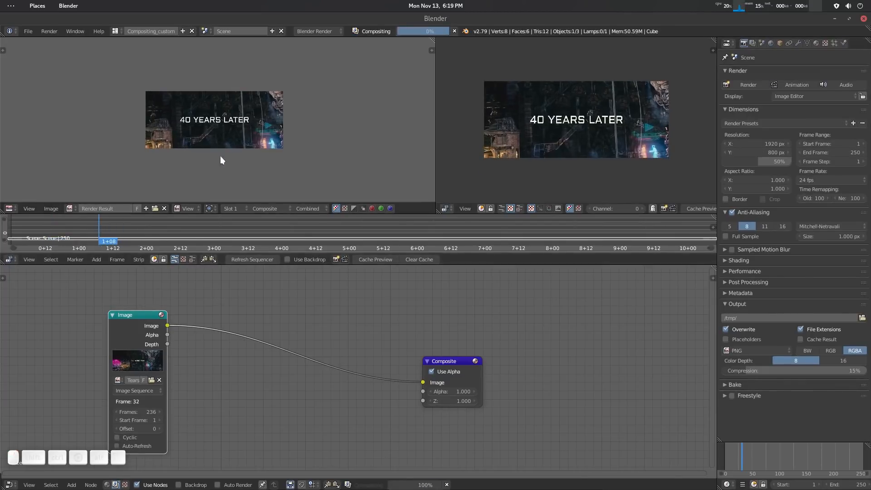
scroll(227, 157, "up", 4)
scroll(245, 162, "down", 1)
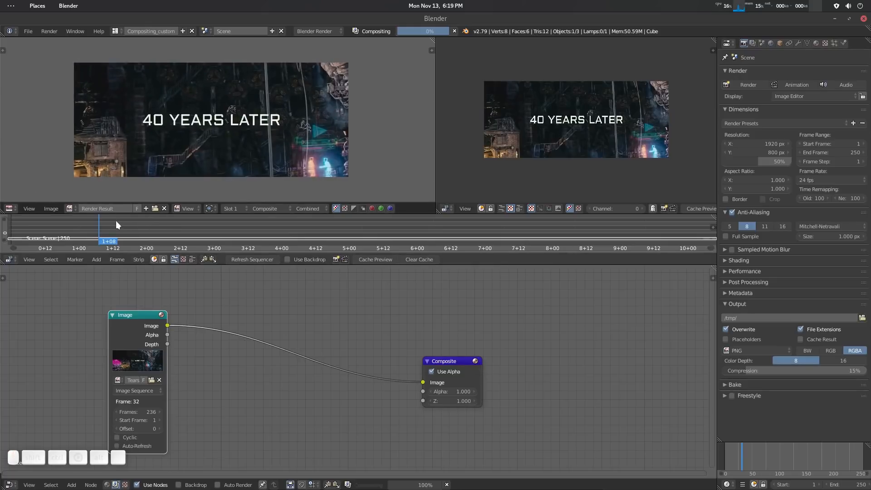
left_click(104, 224)
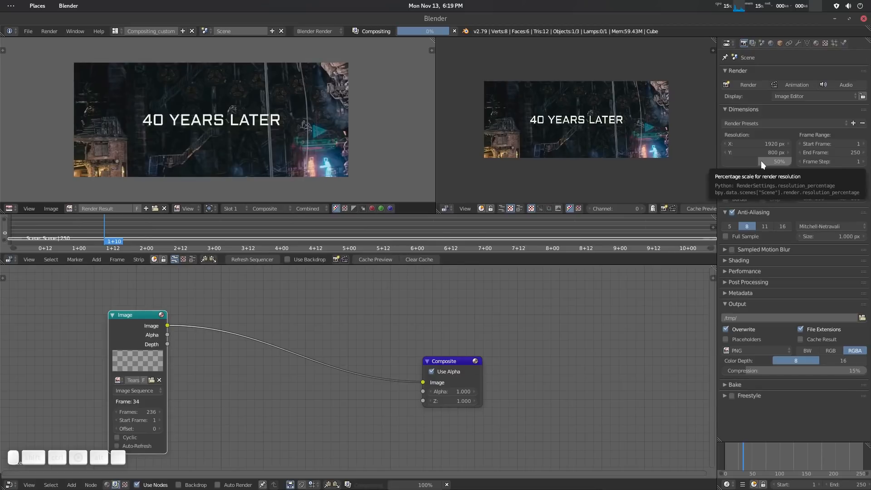
Raise the render resolution percentage to 100% and compare the image editor with the sequencer preview.
left_click_drag(761, 160, 797, 161)
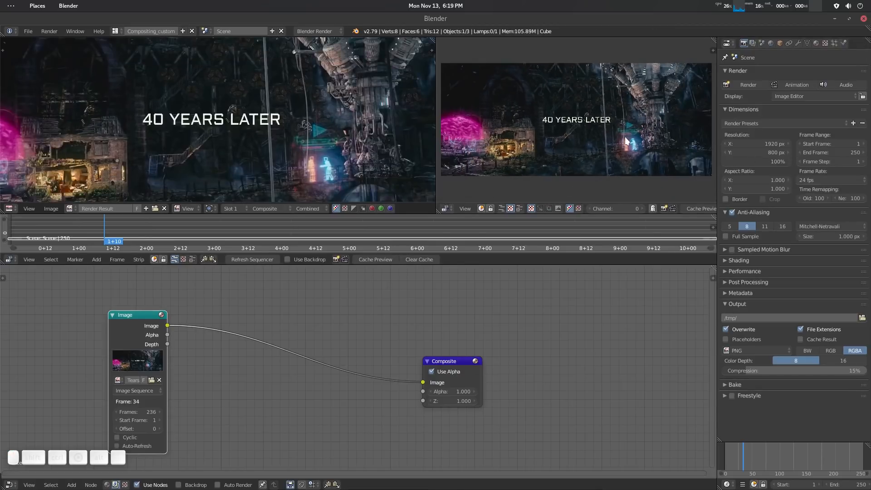
scroll(294, 186, "down", 4)
scroll(299, 177, "up", 1)
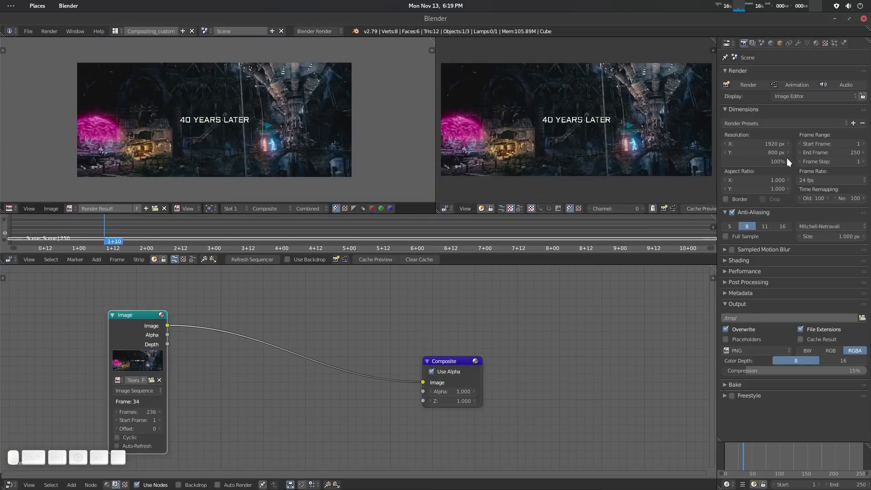
Set the render resolution percentage to 50% and scrub the sequencer to 1+20 to refresh the composite.
left_click(772, 163)
type("50")
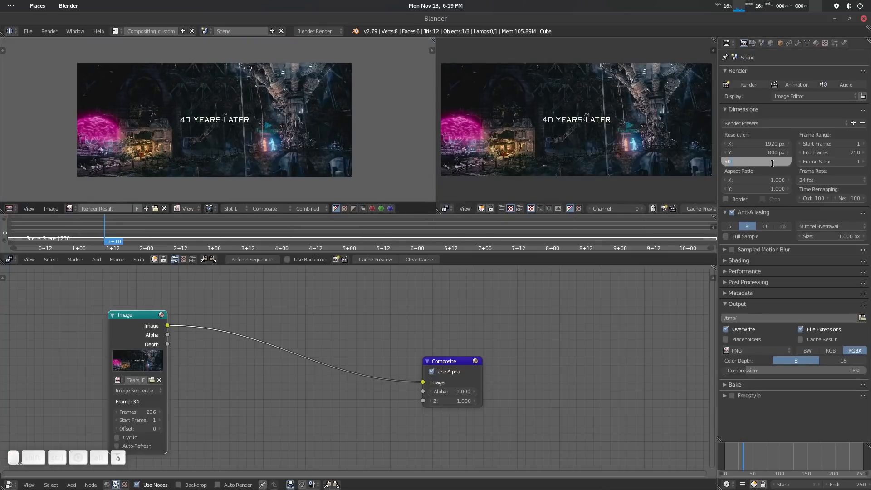
key("Return")
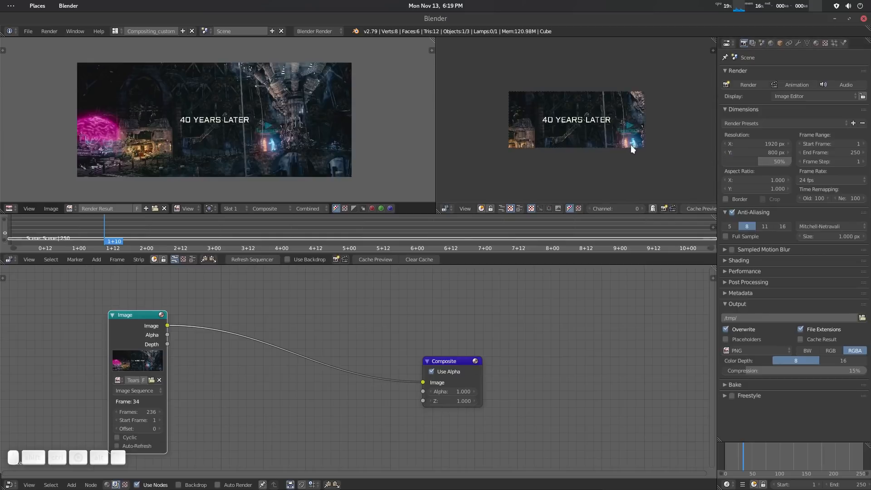
left_click(133, 229)
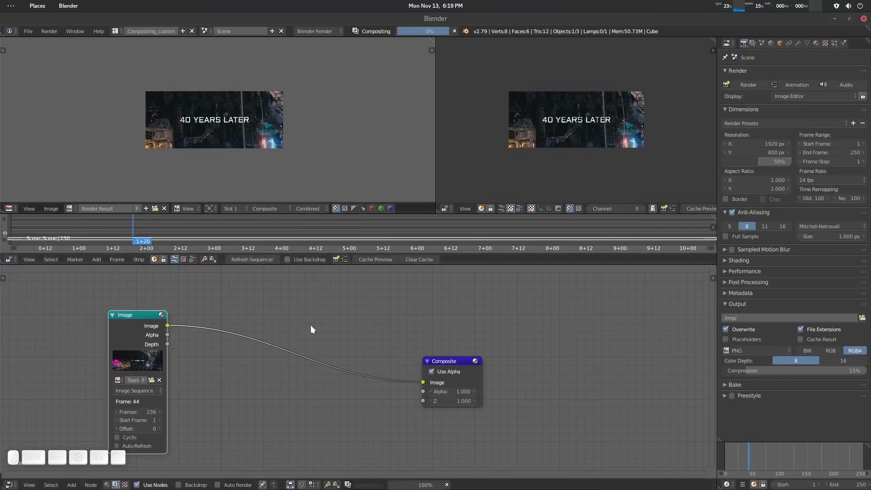
Move the Composite node aside and insert a Scale node on the link between the Image and Composite nodes.
left_click_drag(442, 363, 508, 357)
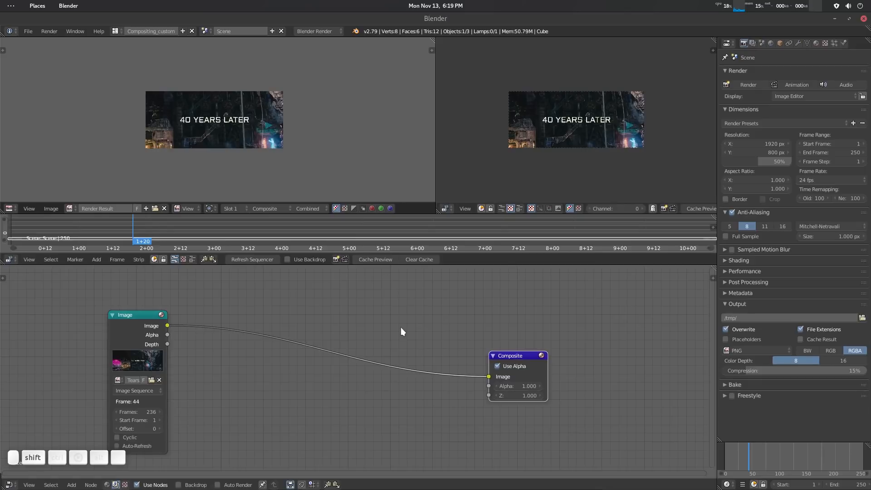
key("shift+a")
type("sca")
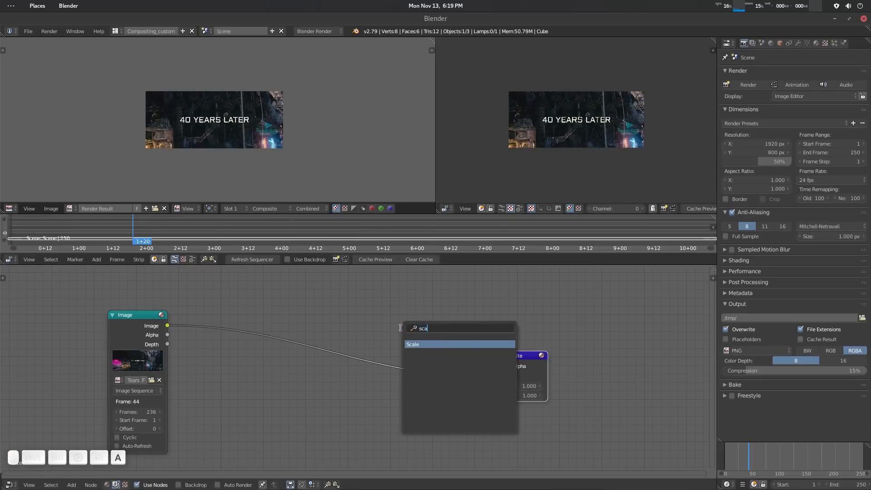
key("Return")
left_click(421, 333)
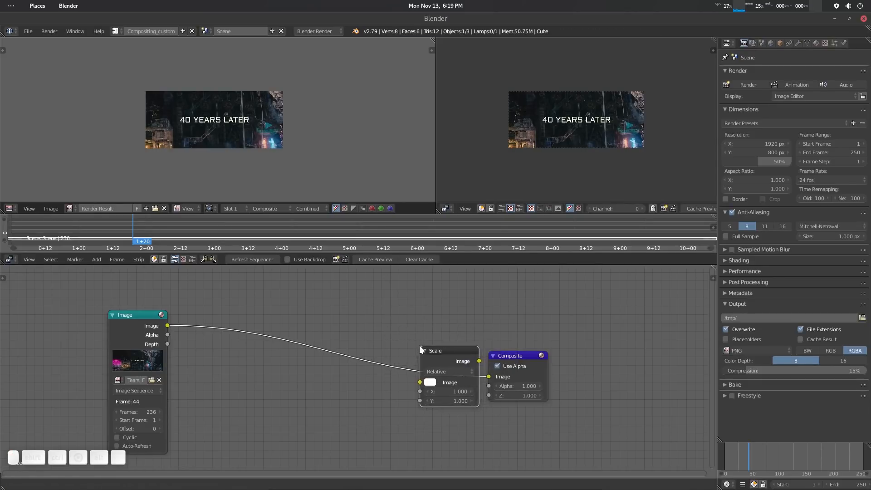
left_click(435, 361)
left_click_drag(434, 360, 463, 352)
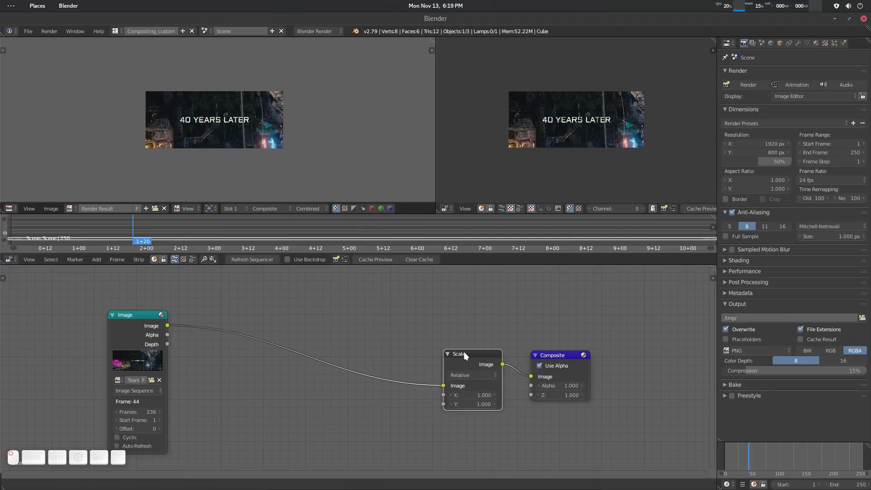
Set the Scale node's space to Render Size with the Fit framing method.
left_click(474, 376)
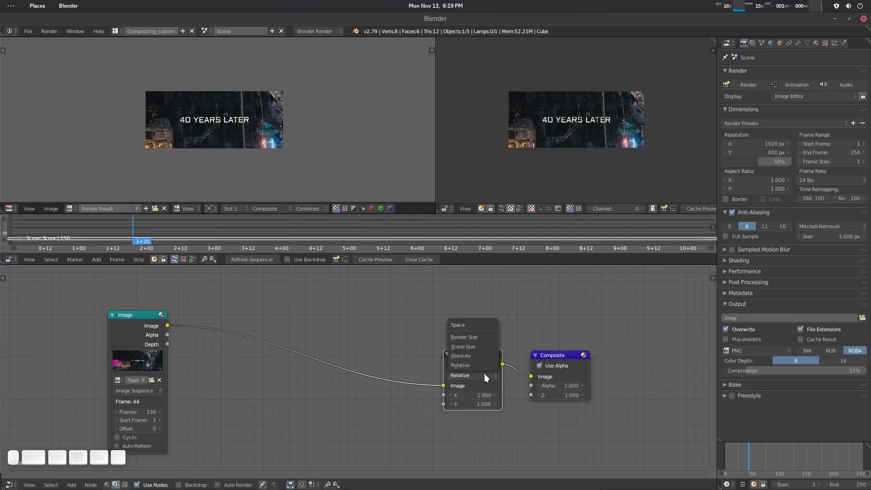
left_click(472, 345)
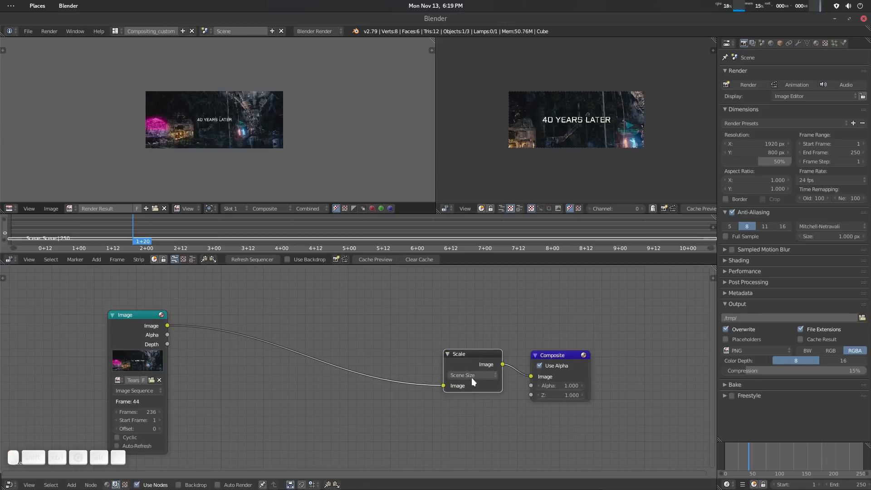
left_click(472, 377)
left_click(476, 337)
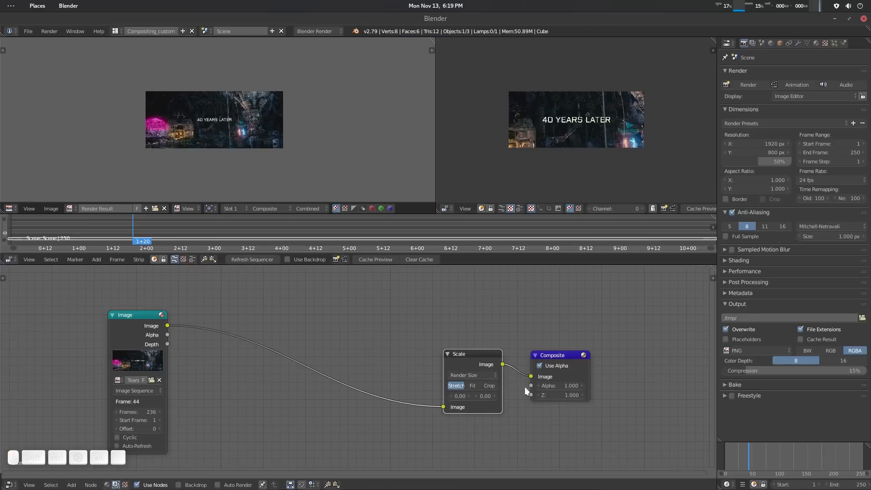
left_click(475, 384)
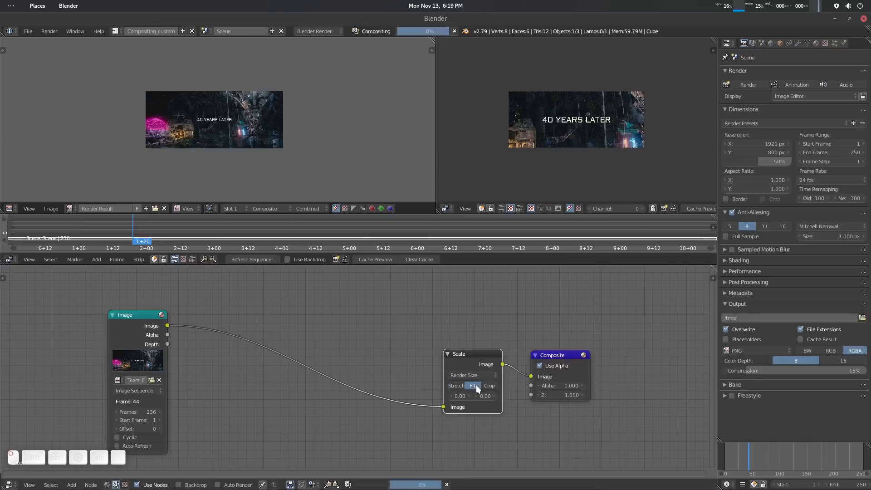
Scrub the sequencer to 2+12 and compare the scaled composite in the image editor with the sequencer preview.
left_click(178, 224)
scroll(663, 97, "up", 2)
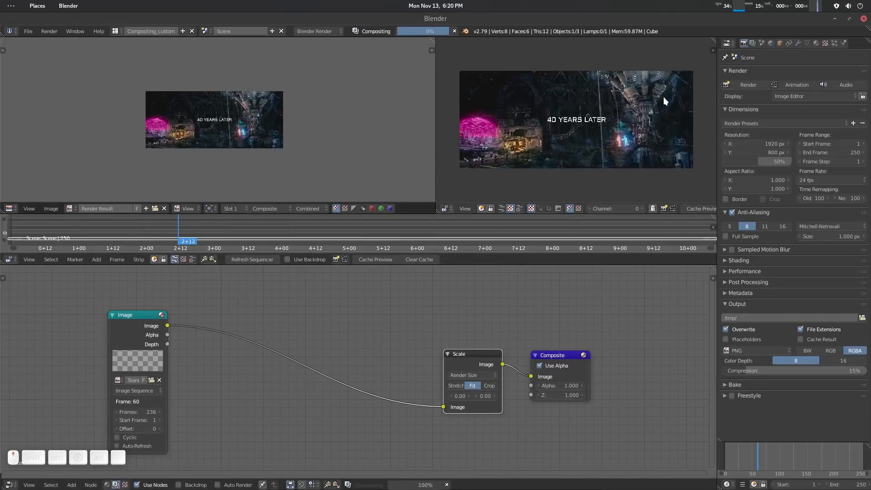
scroll(222, 138, "up", 4)
scroll(214, 143, "down", 1)
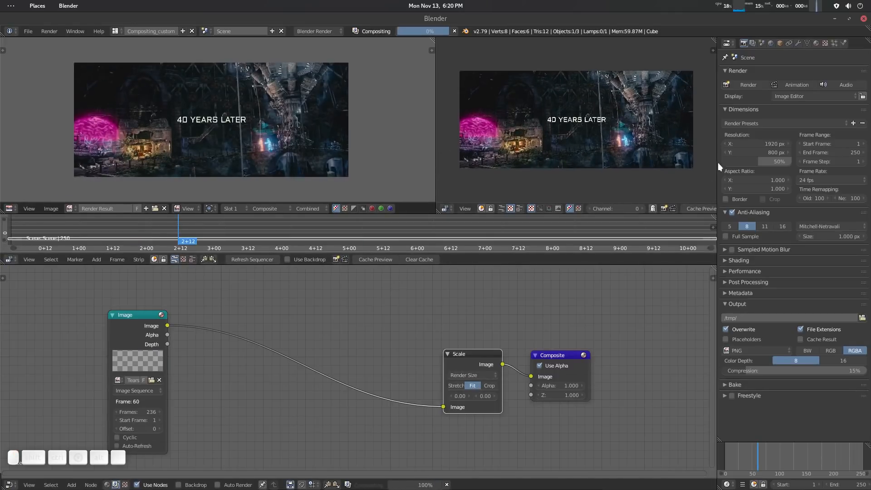
mouse_move(765, 155)
left_mouse_down()
mouse_move(794, 154)
mouse_move(766, 155)
left_mouse_up()
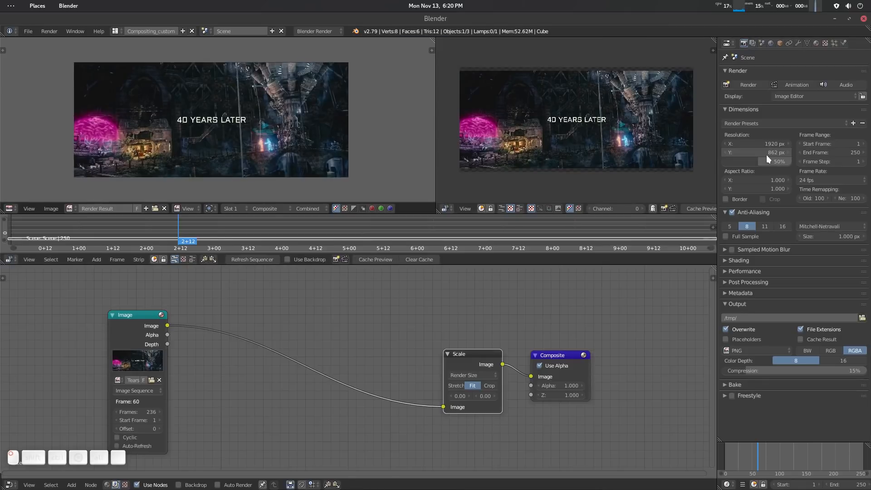
left_click(766, 155)
type("8")
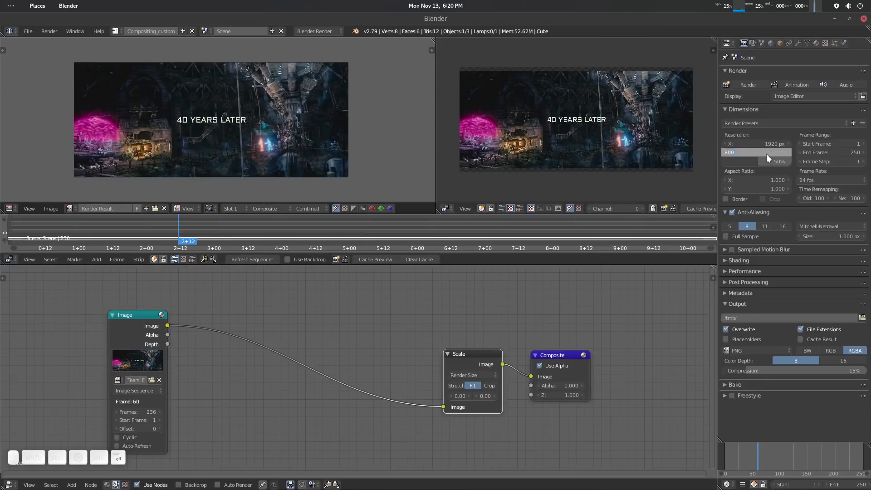
type("00")
key("Return")
Raise the render resolution percentage to 100% and compare the framing in the image editor and sequencer preview.
left_click_drag(750, 159, 792, 159)
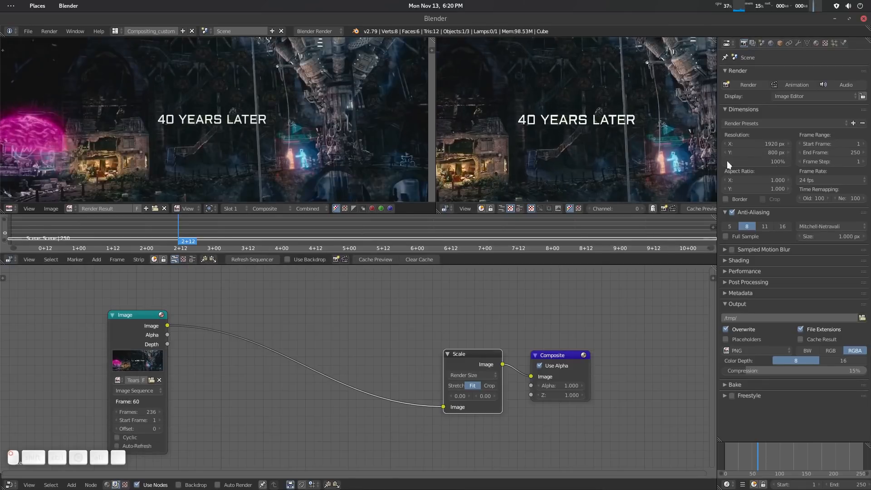
scroll(638, 160, "down", 7)
scroll(299, 173, "down", 5)
scroll(302, 170, "up", 4)
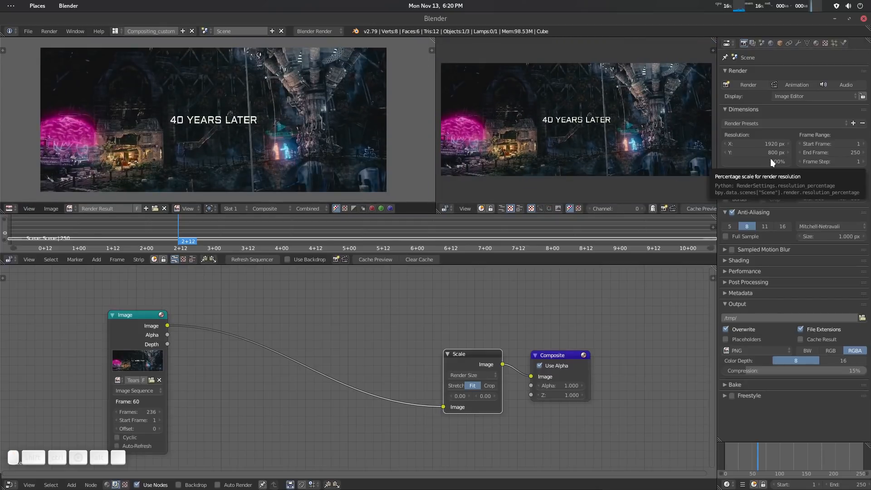
scroll(372, 148, "down", 2)
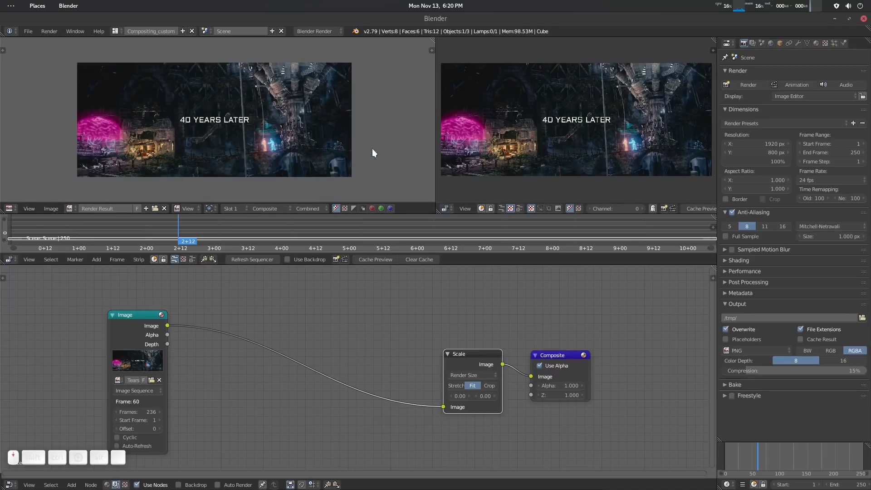
scroll(372, 148, "up", 2)
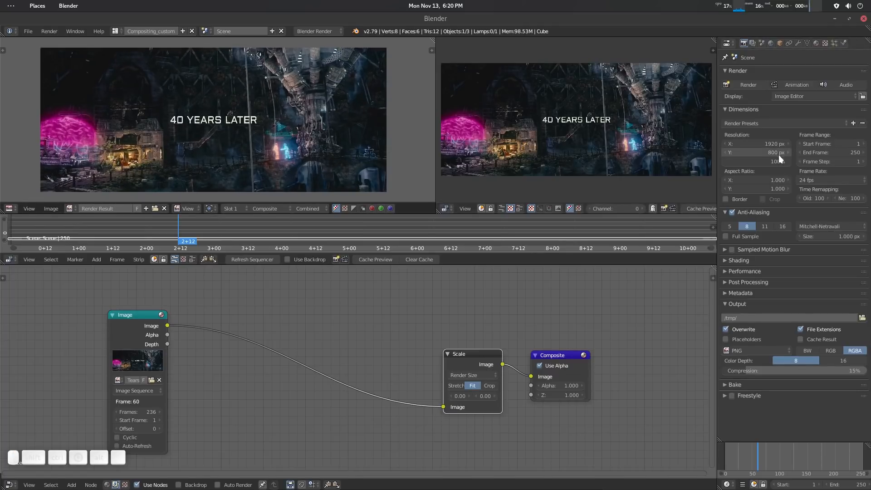
Set the render resolution percentage to 50% and scrub the sequencer to 2+15.
double_click(767, 162)
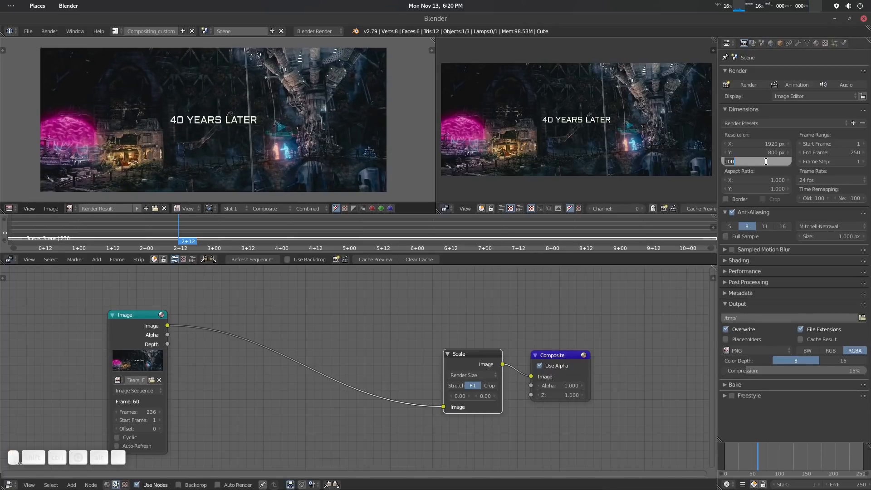
type("50")
key("Return")
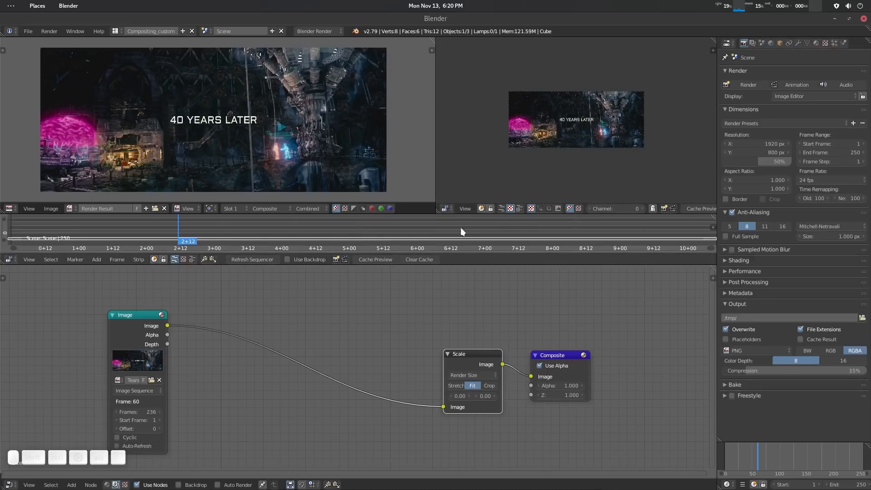
left_click(190, 228)
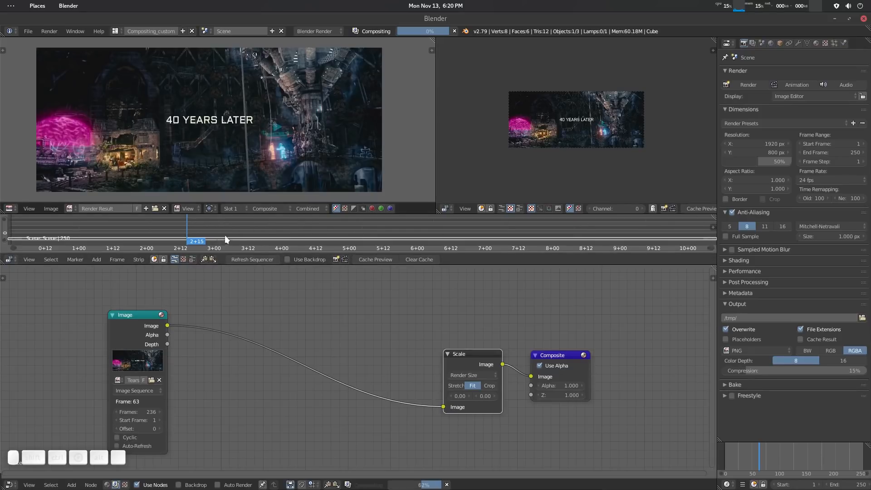
mouse_move(198, 233)
left_mouse_down()
mouse_move(270, 230)
mouse_move(187, 240)
left_mouse_up()
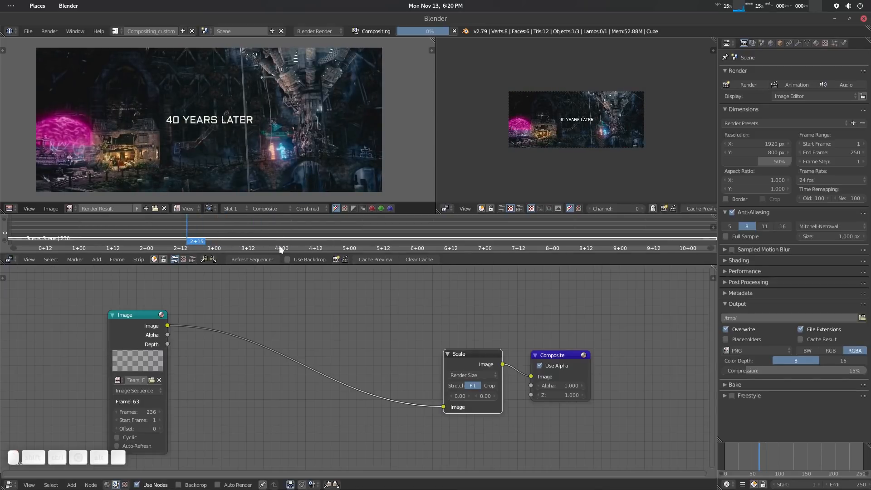
left_click(371, 260)
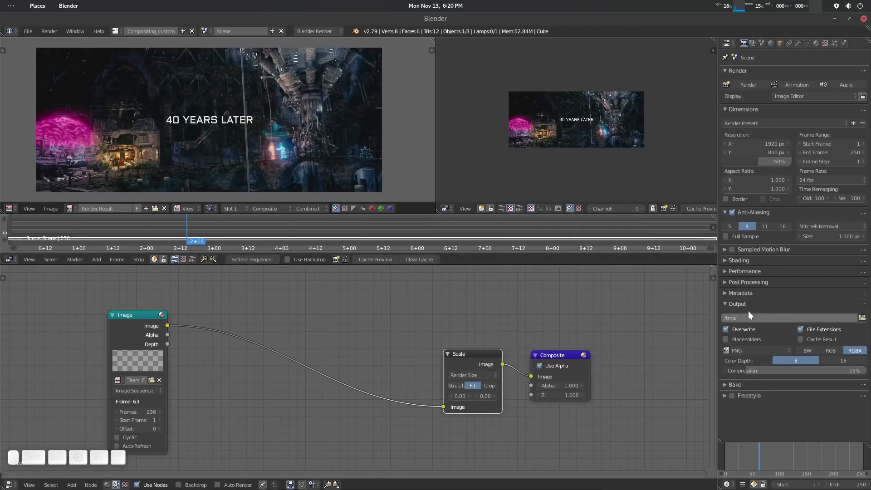
Browse for the render output path and create a new folder inside the VSE_Blender_Cache Preview folder.
left_click(863, 318)
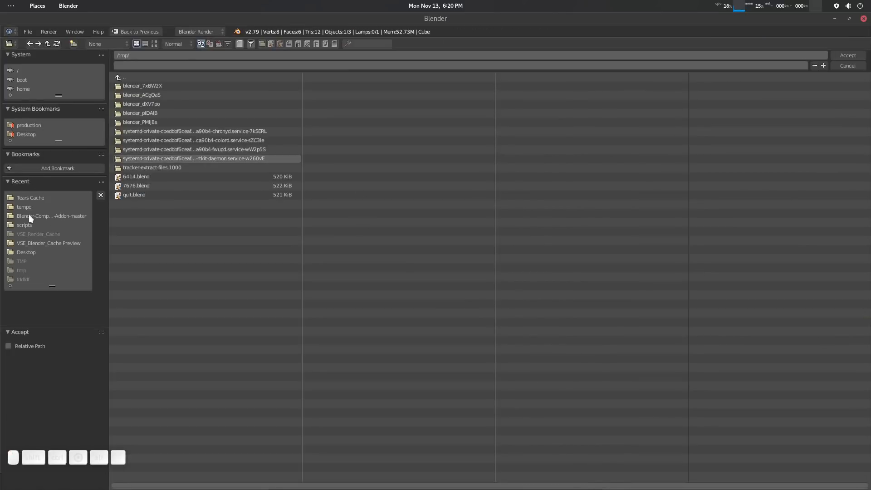
left_click(33, 198)
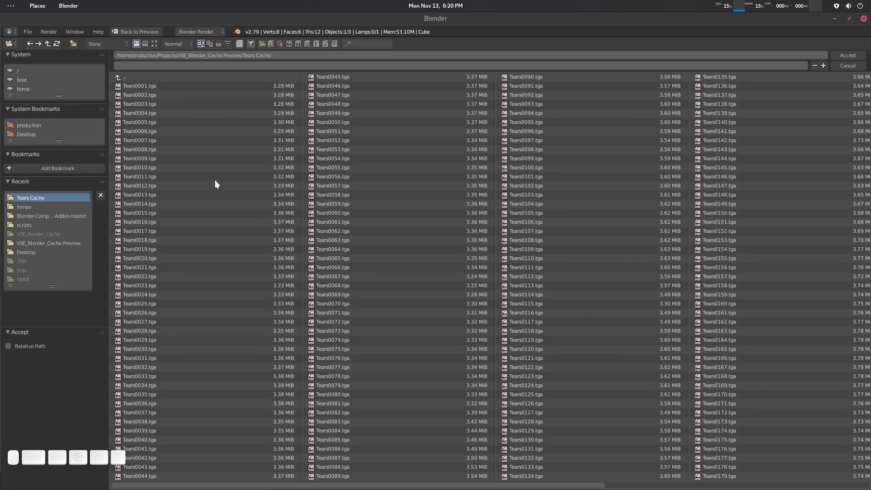
left_click(143, 77)
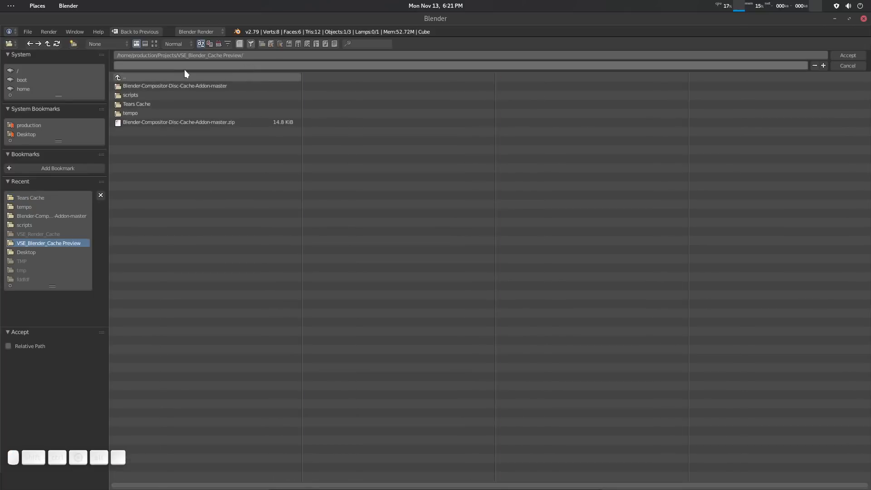
left_click(74, 43)
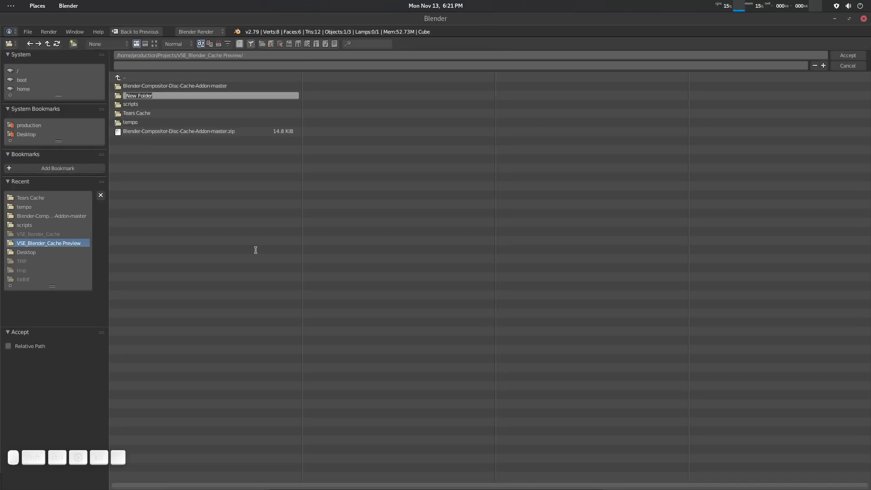
type("tempo")
key("Escape")
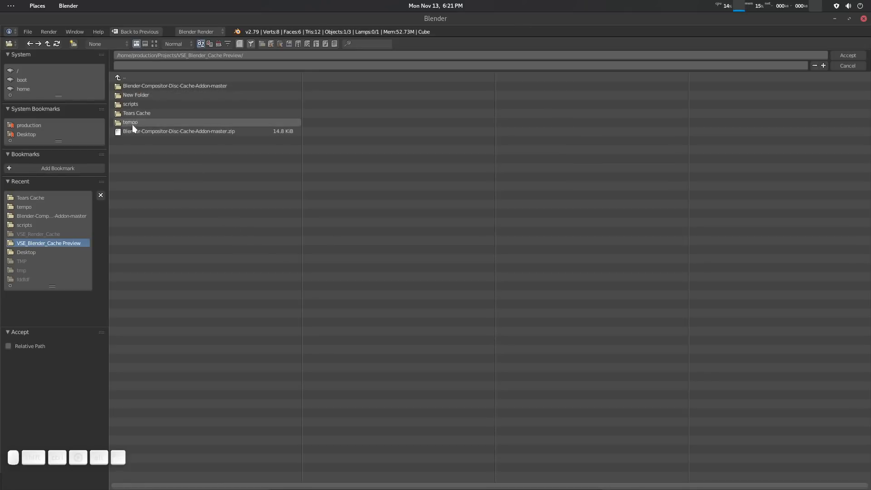
Set the render output path to the file name temporary inside New Folder.
left_click(141, 95)
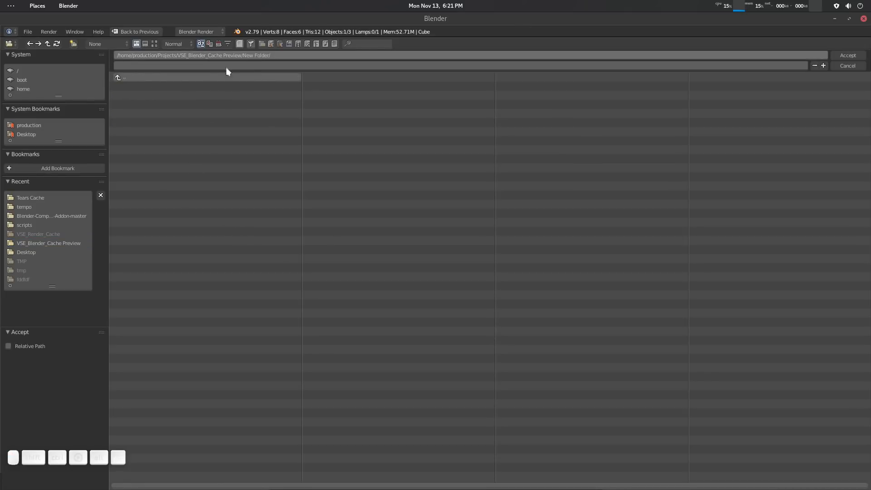
left_click(47, 43)
left_click(135, 94)
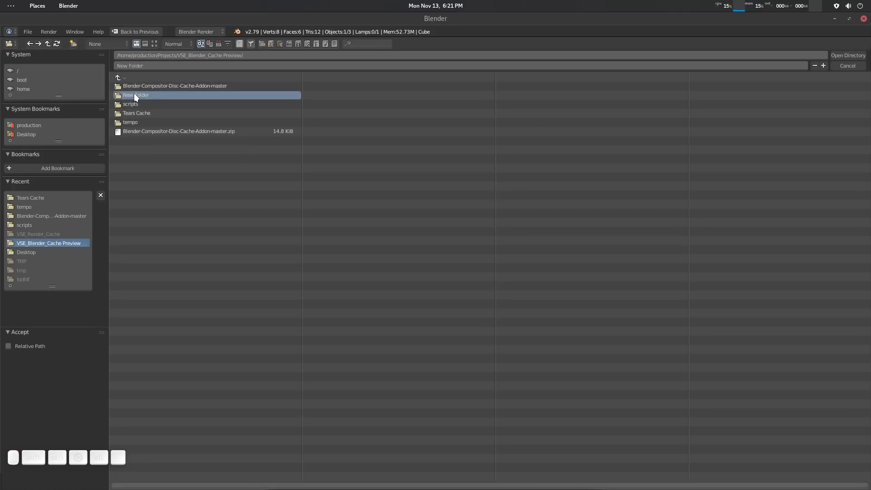
double_click(135, 95)
left_click(303, 55)
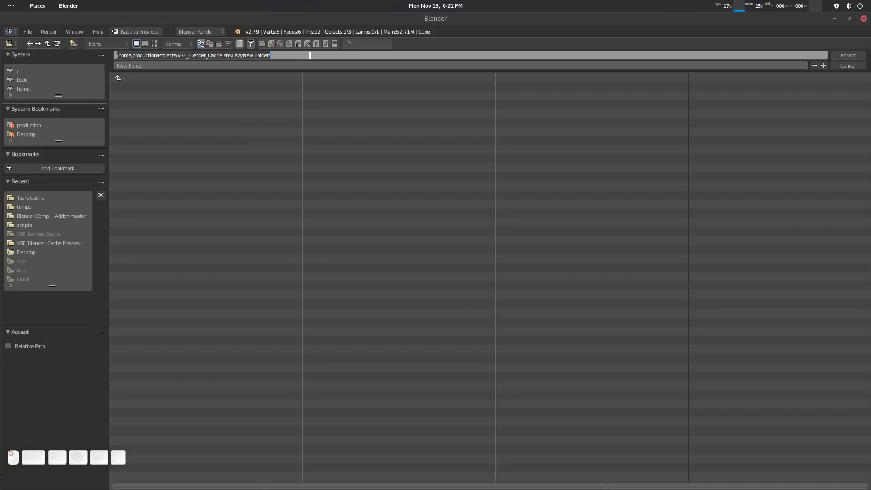
left_click(200, 66)
left_click(200, 66)
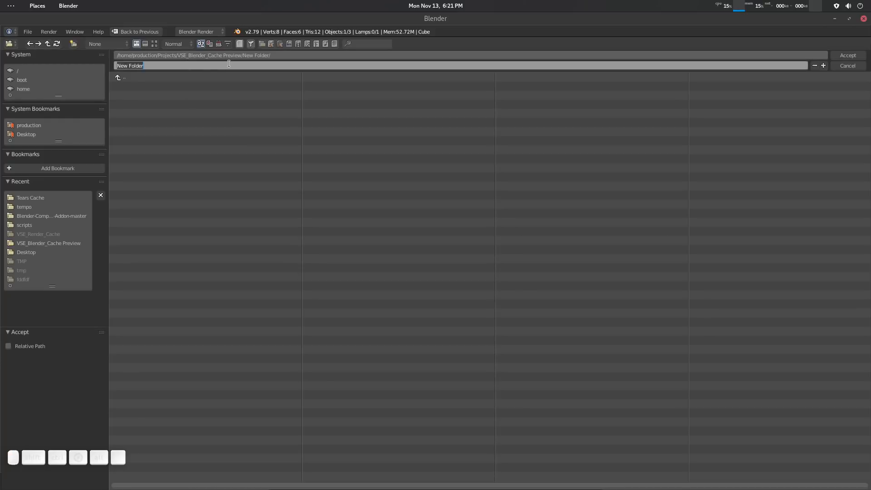
type("temporary")
left_click(854, 54)
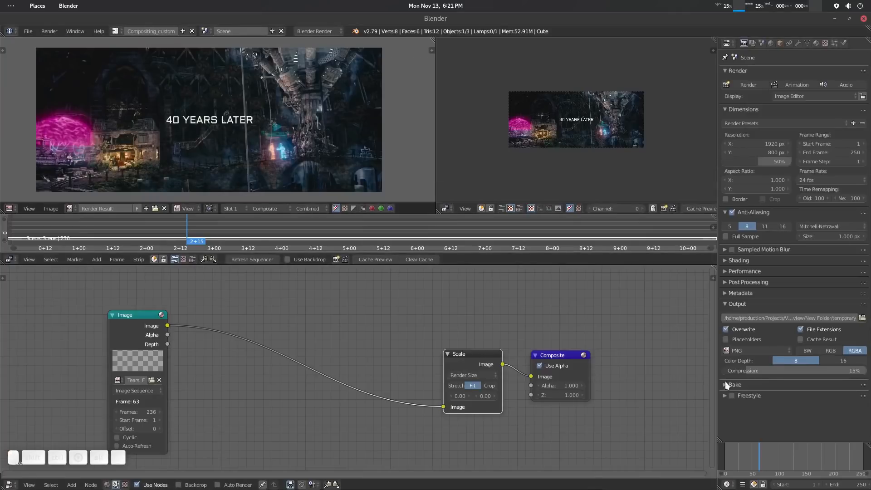
Set the render output file format to JPEG and narrow the properties area to give the previews more room.
left_click(739, 350)
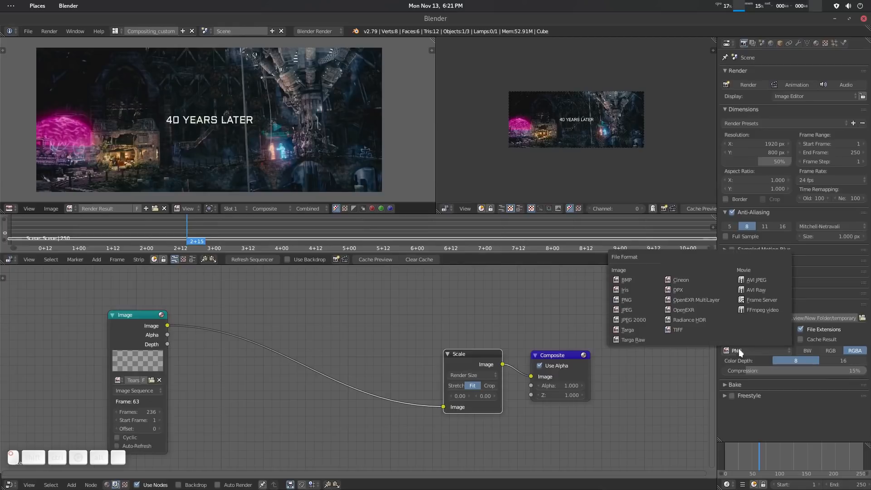
left_click(643, 312)
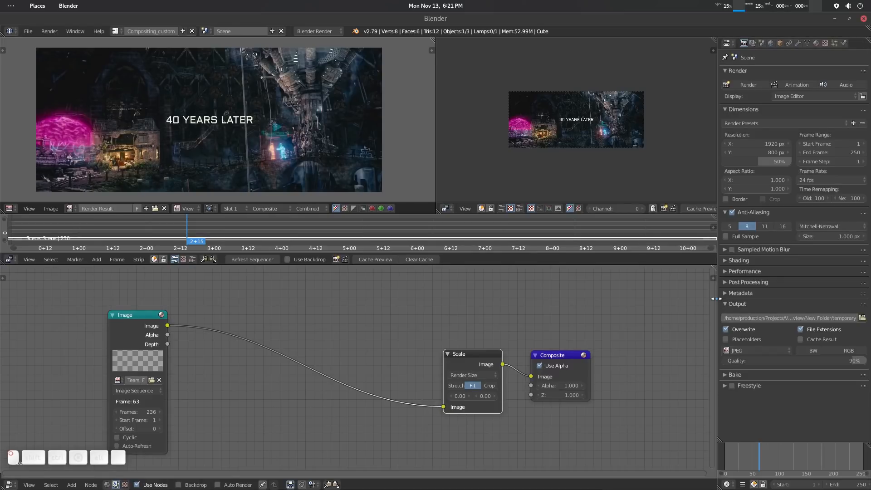
left_click_drag(717, 299, 857, 299)
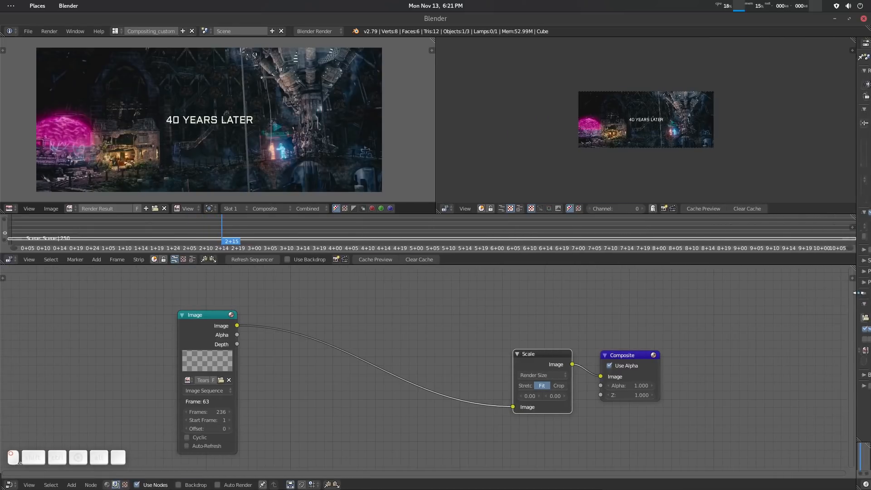
scroll(666, 166, "up", 3)
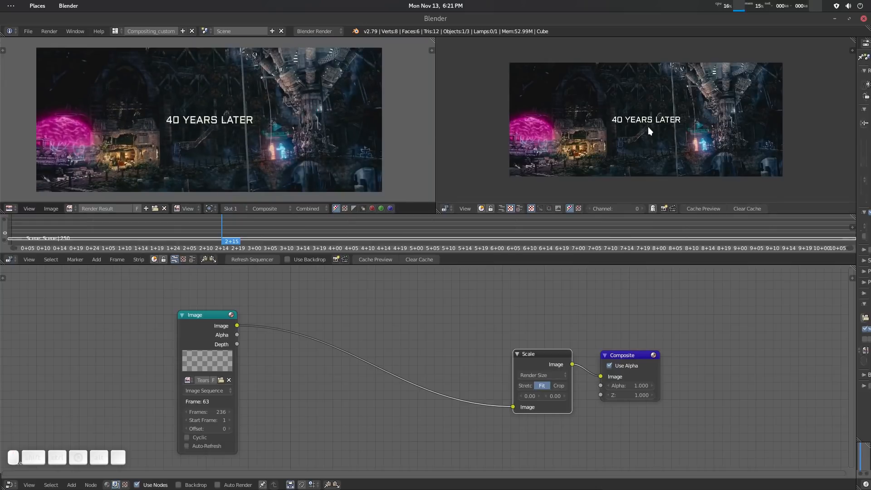
scroll(648, 132, "up", 1)
Shift the Scale and Composite nodes aside and insert a Bright/Contrast node on the link between Image and Scale.
left_click_drag(613, 363, 653, 360)
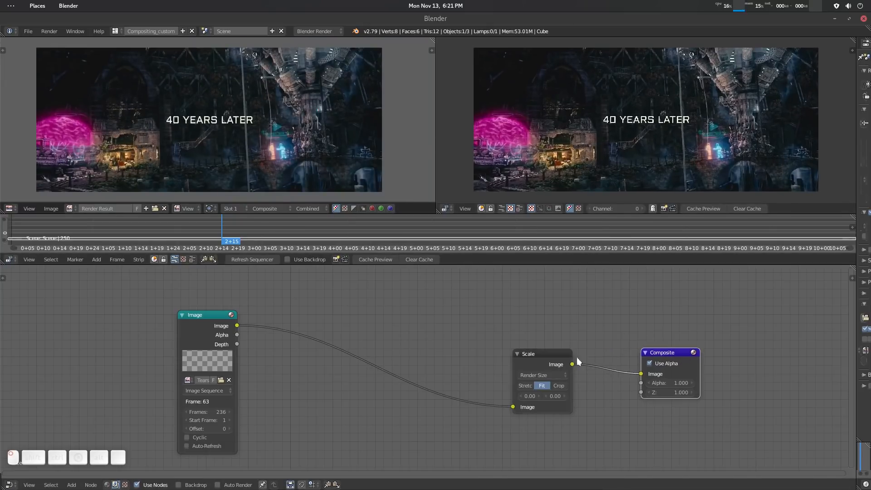
left_click_drag(576, 357, 620, 351)
key("shift+a")
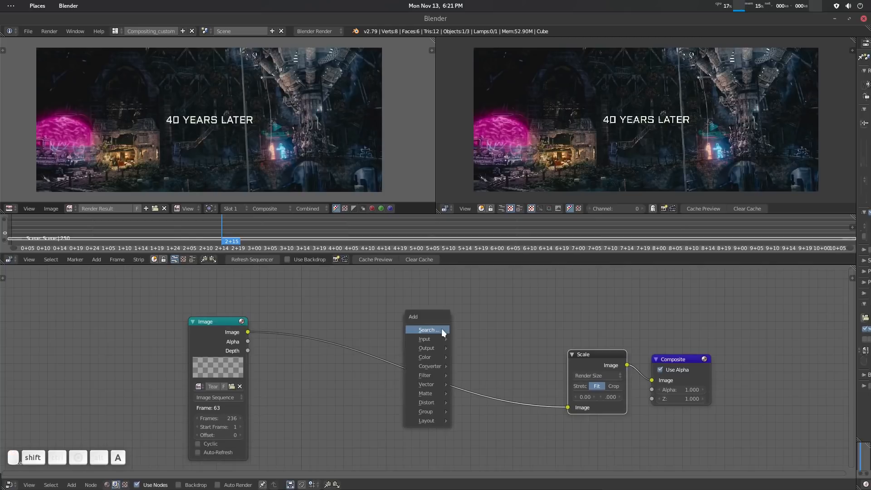
left_click(442, 330)
type("bri")
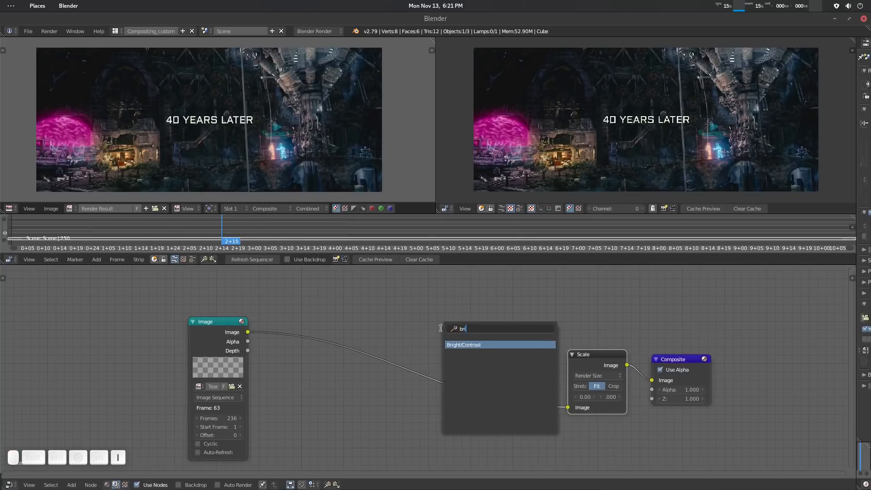
key("Return")
left_click(441, 328)
left_click(356, 325)
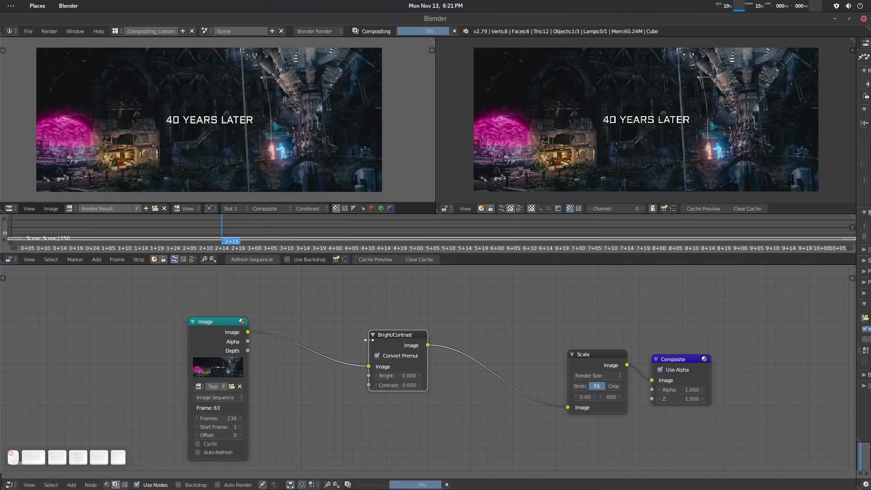
Keyframe the Bright/Contrast node's brightness at 14.3 on 2+15 and at a darkening negative value on 1+20.
mouse_move(409, 375)
left_mouse_down()
mouse_move(483, 375)
mouse_move(408, 374)
left_mouse_up()
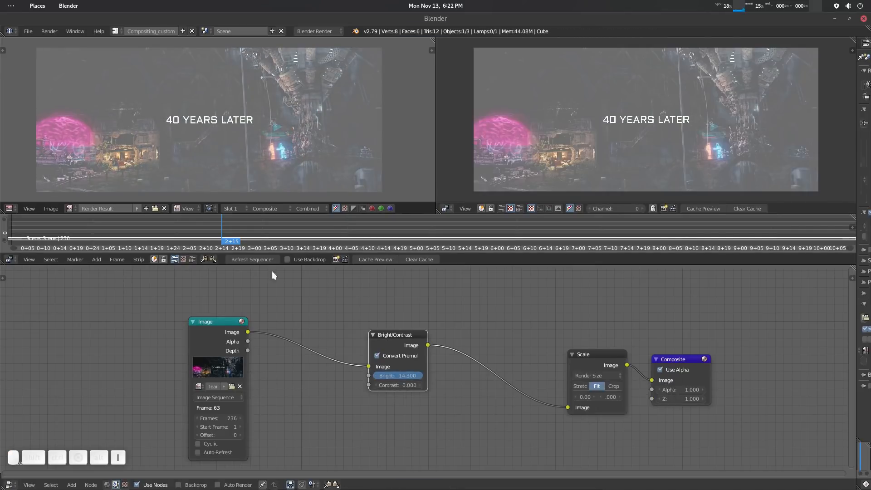
left_click_drag(206, 231, 158, 227)
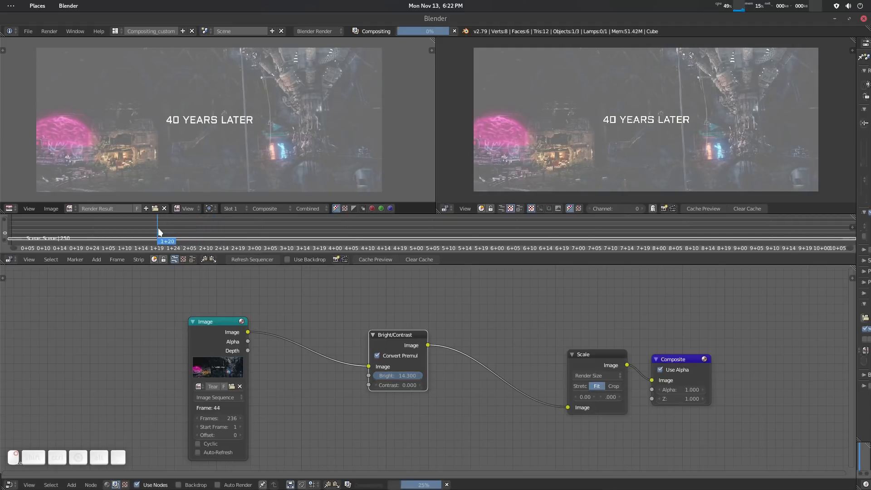
left_click_drag(408, 374, 382, 373)
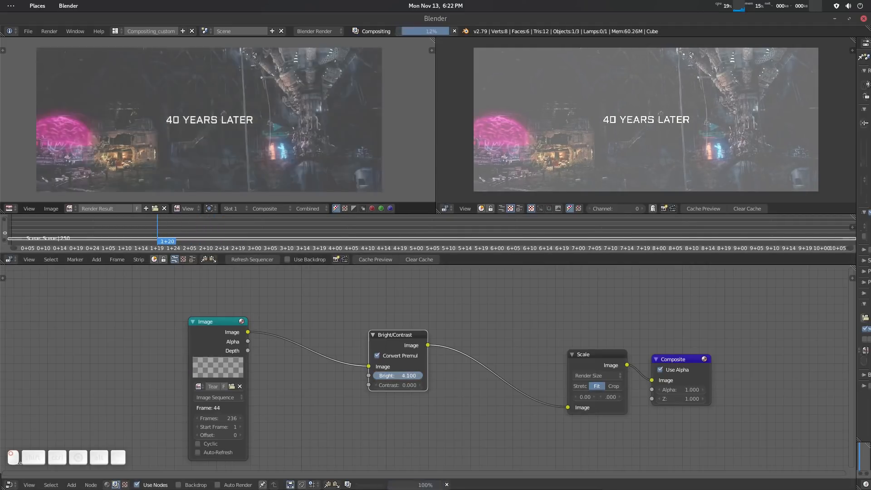
key("i")
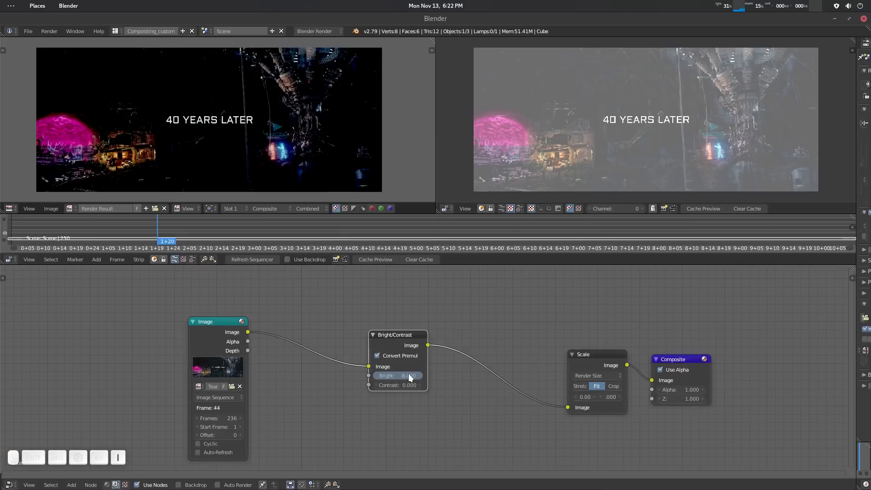
Keyframe the Bright/Contrast node's brightness at -6.6 on 4+14 and at 77.5 on 6+16.
left_click_drag(167, 226, 382, 224)
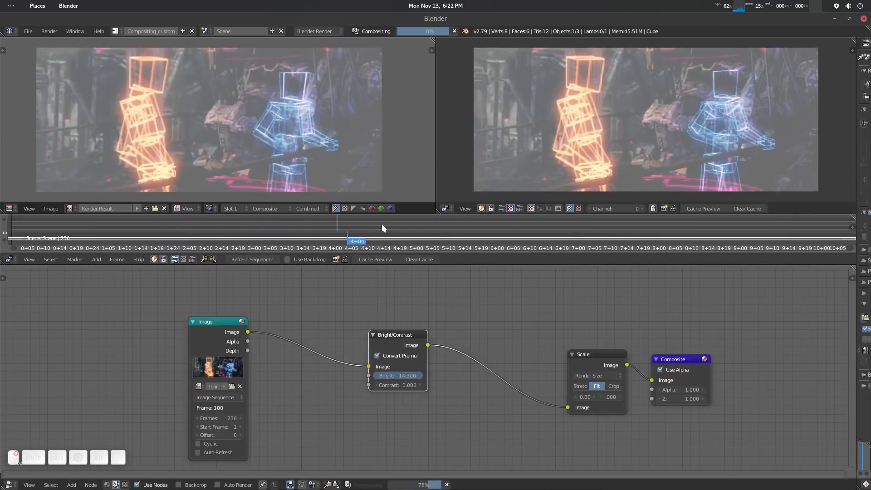
left_click_drag(415, 376, 320, 375)
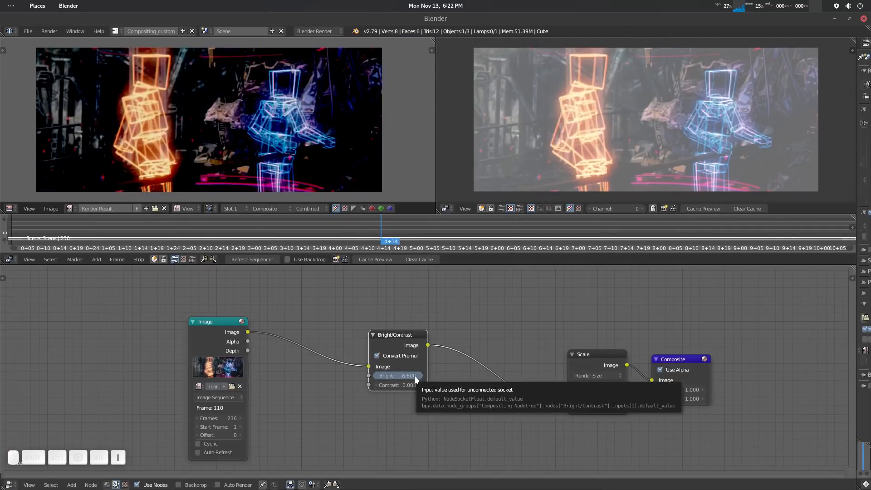
left_click_drag(373, 233, 551, 227)
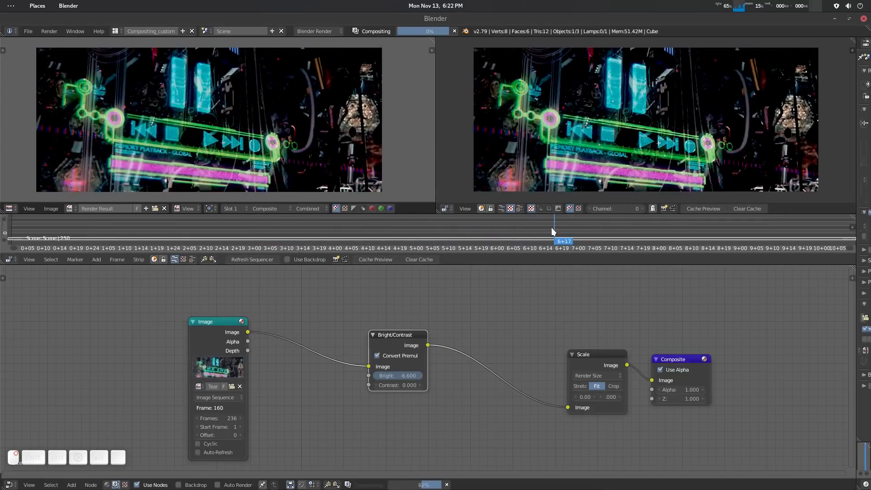
left_click_drag(409, 377, 418, 378)
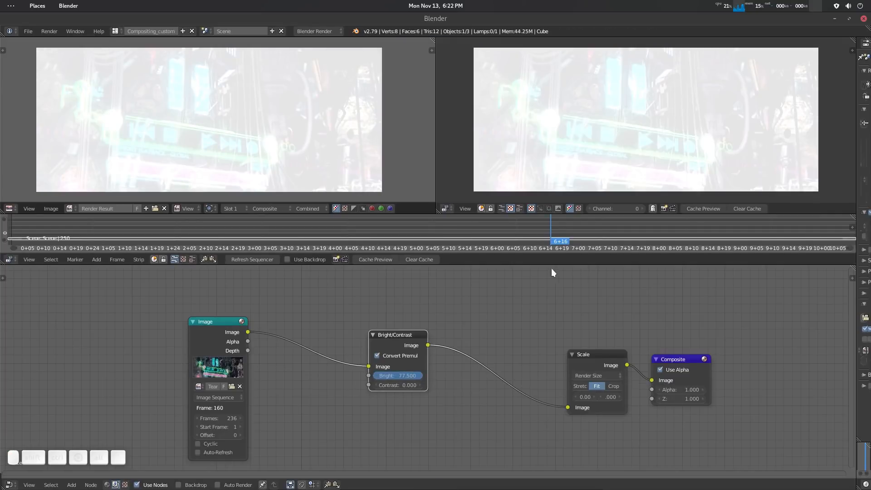
Scrub to 6+11, try a different contrast on the Bright/Contrast node, and reset the contrast to 0.
mouse_move(518, 235)
left_mouse_down()
mouse_move(431, 241)
mouse_move(532, 233)
left_mouse_up()
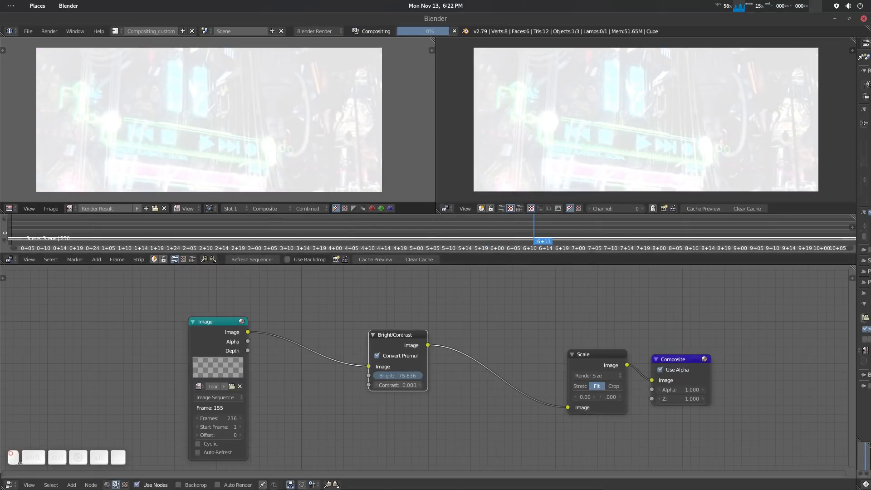
left_click_drag(398, 385, 465, 372)
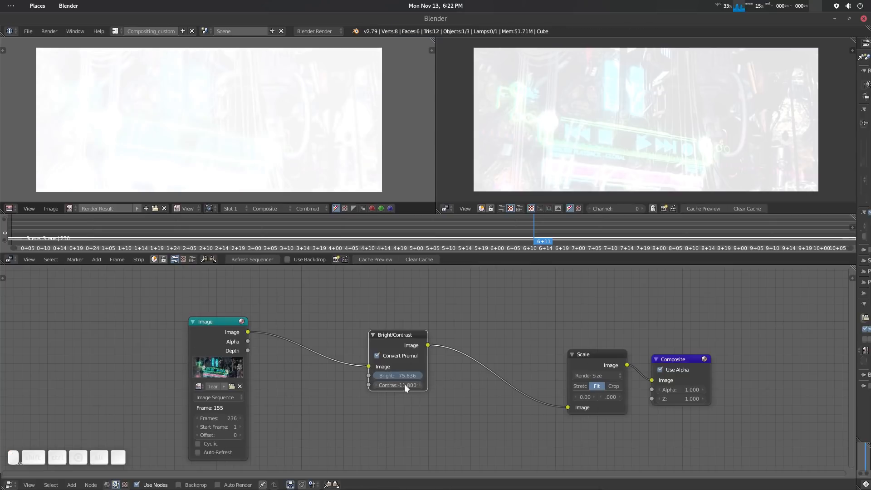
type("0")
key("Return")
Set the sequencer preview range from about 3+05 to 5+08 and test its uncached playback.
right_click_drag(533, 238, 290, 243)
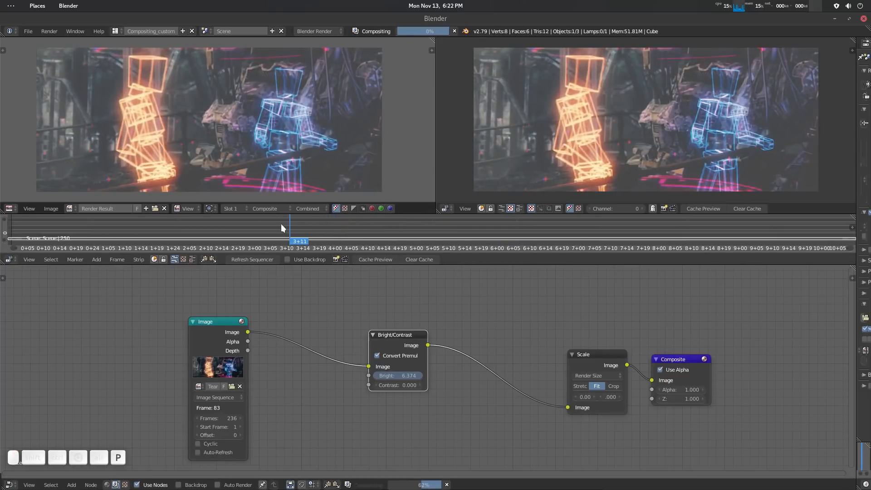
mouse_move(282, 224)
middle_mouse_down()
mouse_move(267, 217)
mouse_move(278, 225)
middle_mouse_up()
left_click_drag(316, 232, 440, 241)
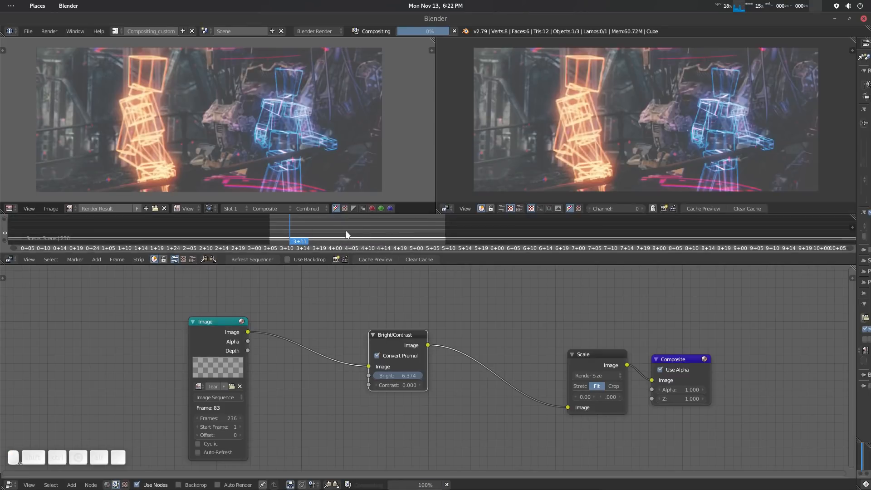
key("alt+a")
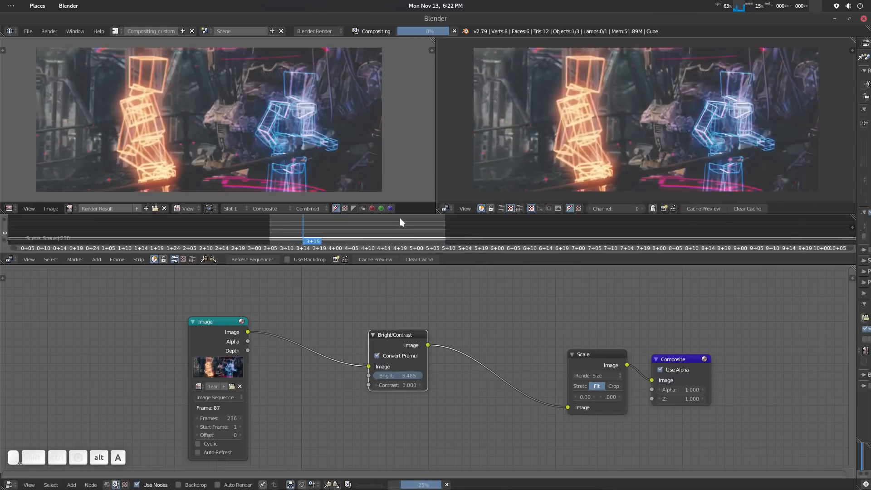
key("alt+a")
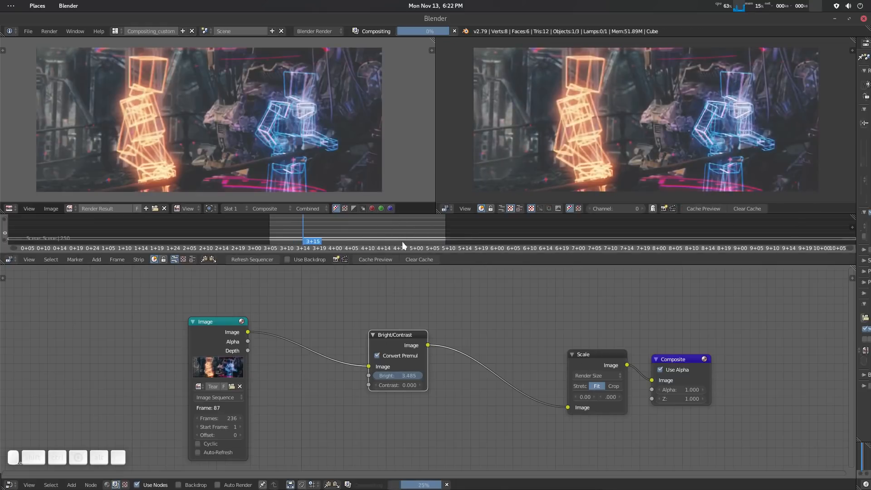
Cache the preview range to disc and check the generated image strip in the upper sequencer channels.
left_click(379, 260)
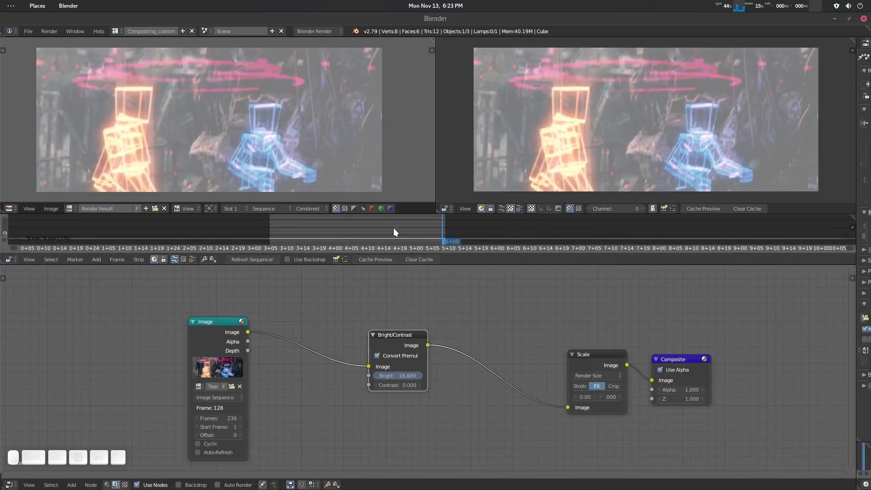
middle_click_drag(396, 227, 397, 248)
left_click(400, 253)
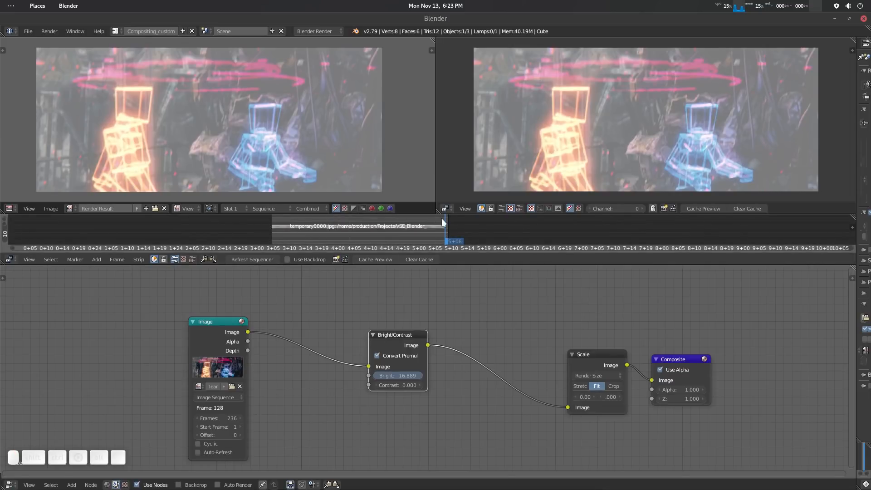
middle_click_drag(372, 231, 371, 235)
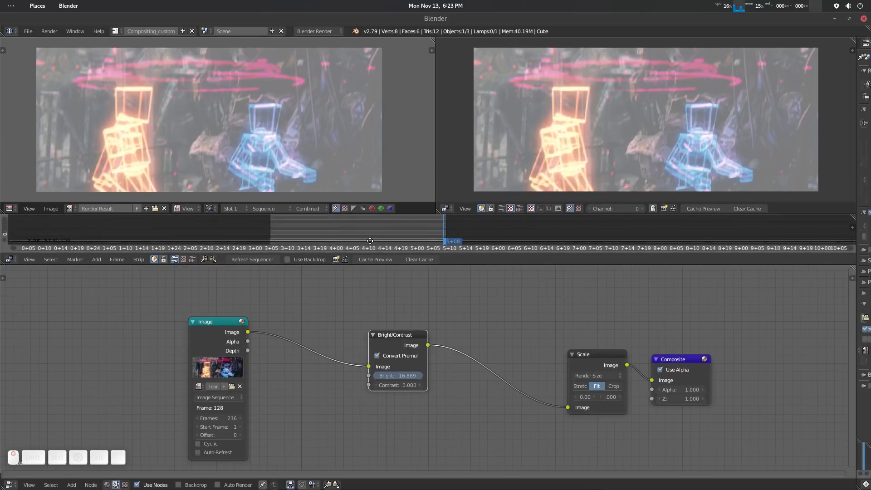
Play back the cached preview range twice to check its speed in the sequencer preview.
key("alt+a")
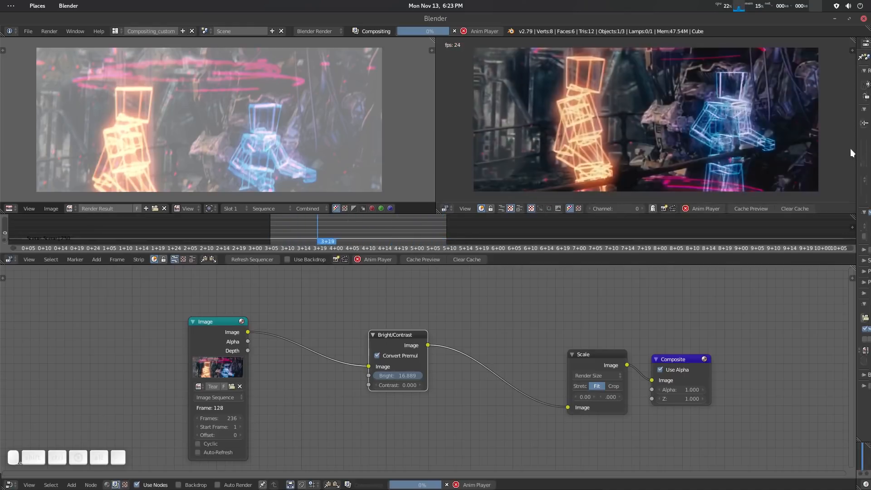
key("alt+a")
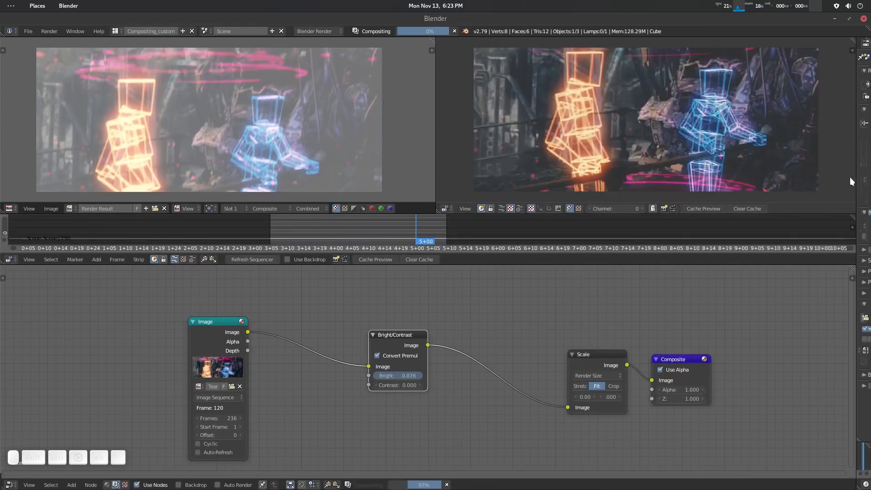
mouse_move(856, 183)
left_mouse_down()
mouse_move(735, 208)
mouse_move(798, 181)
mouse_move(856, 181)
left_mouse_up()
key("alt+a")
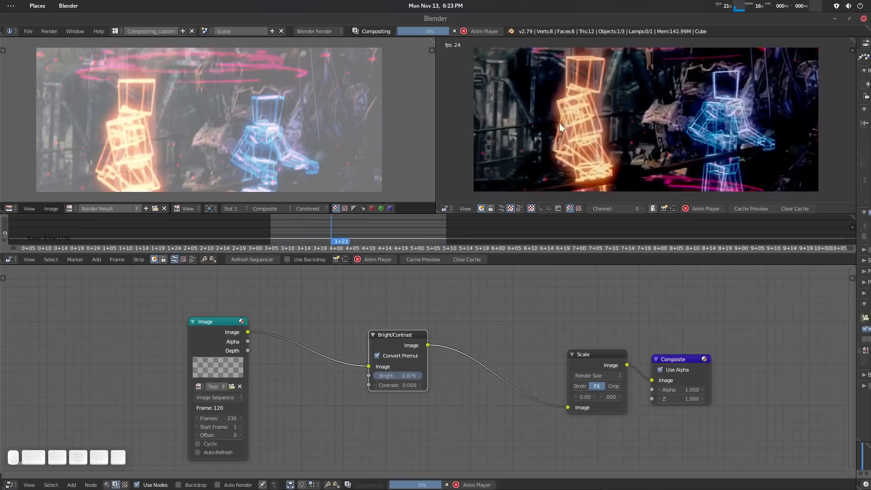
key("alt+a")
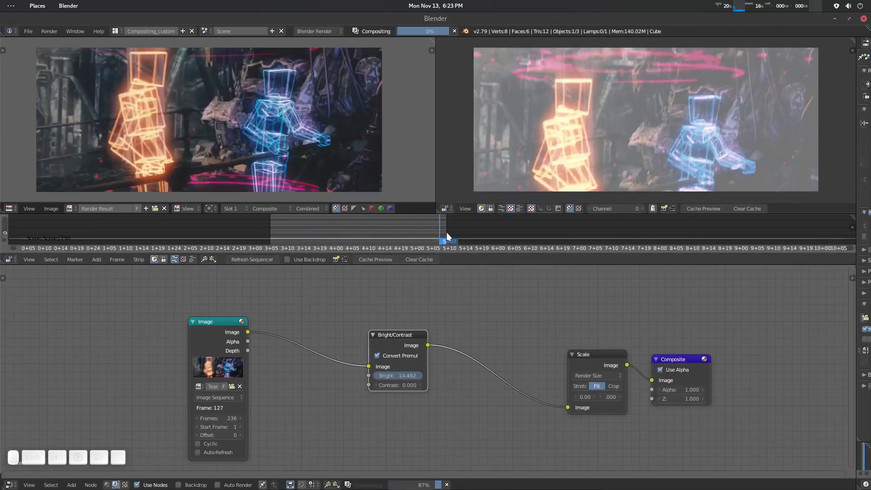
Enlarge the sequencer, set a new preview range from about 4+20 to 7+04, and cache that range.
mouse_move(444, 248)
middle_mouse_down()
mouse_move(444, 220)
mouse_move(455, 252)
middle_mouse_up()
left_click_drag(463, 265, 483, 324)
left_click_drag(399, 221, 589, 303)
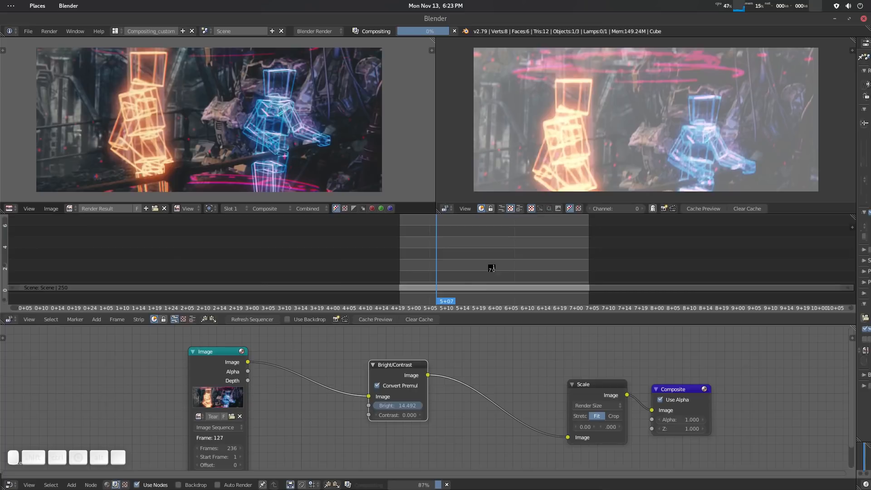
Scrub the newly cached range to 5+16 and inspect its temporary image strip in the upper sequencer channels.
left_click_drag(569, 258, 423, 273)
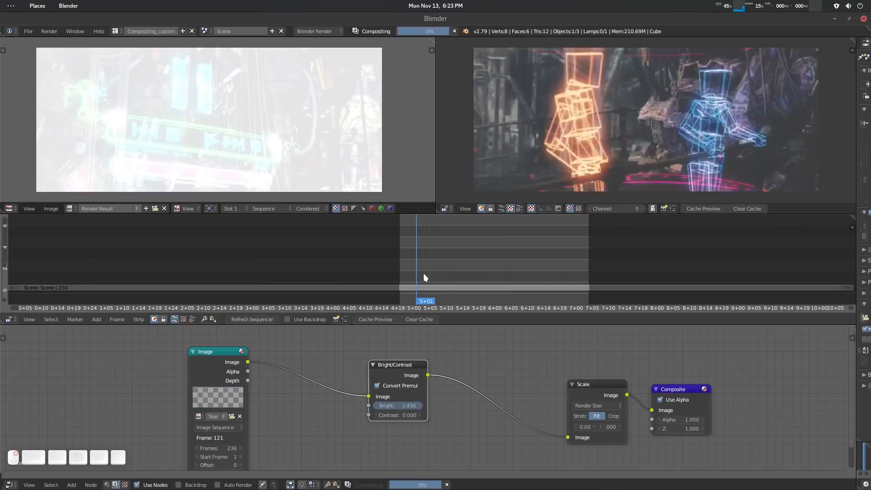
right_click_drag(424, 273, 467, 271)
middle_click_drag(452, 240, 439, 282)
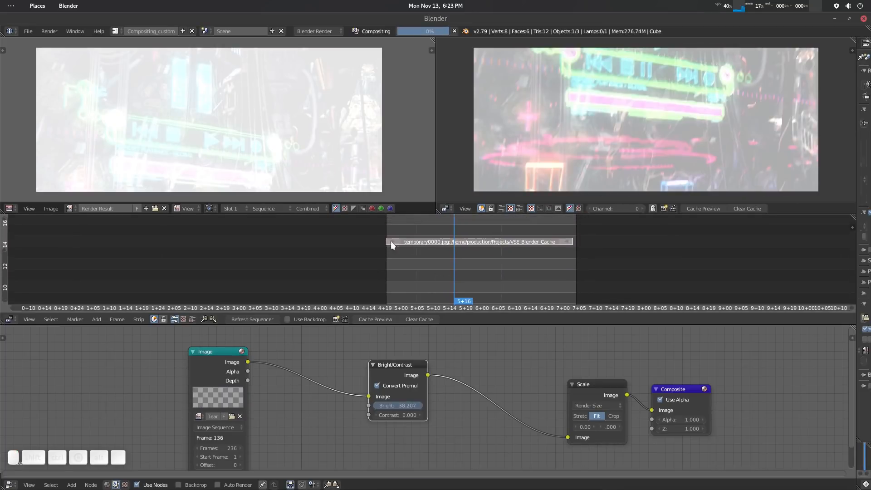
middle_click_drag(495, 267, 512, 236)
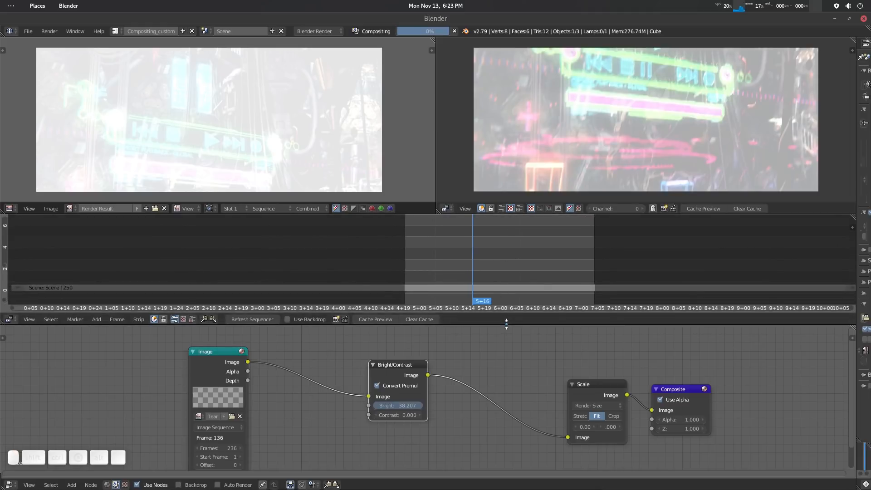
Shrink the sequencer, play back the newly cached range, and nudge the Bright/Contrast node slightly upward.
left_click_drag(506, 325, 509, 274)
key("alt+a")
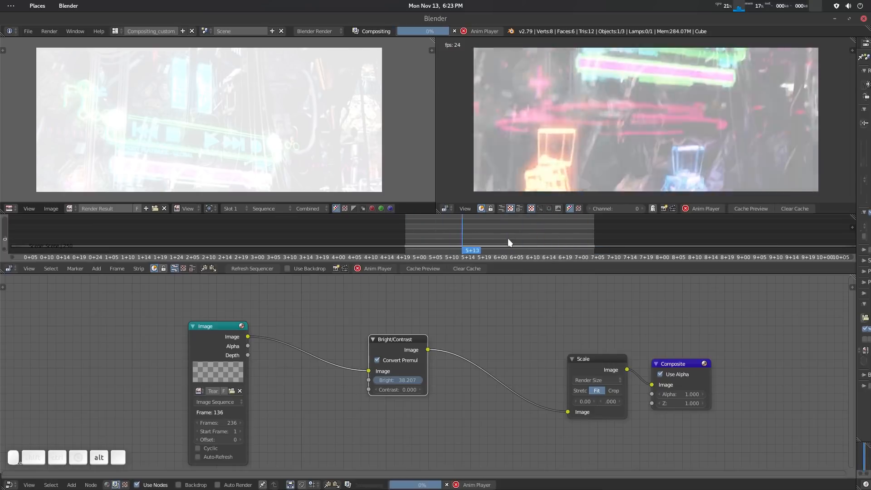
key("Escape")
left_click_drag(406, 345, 409, 340)
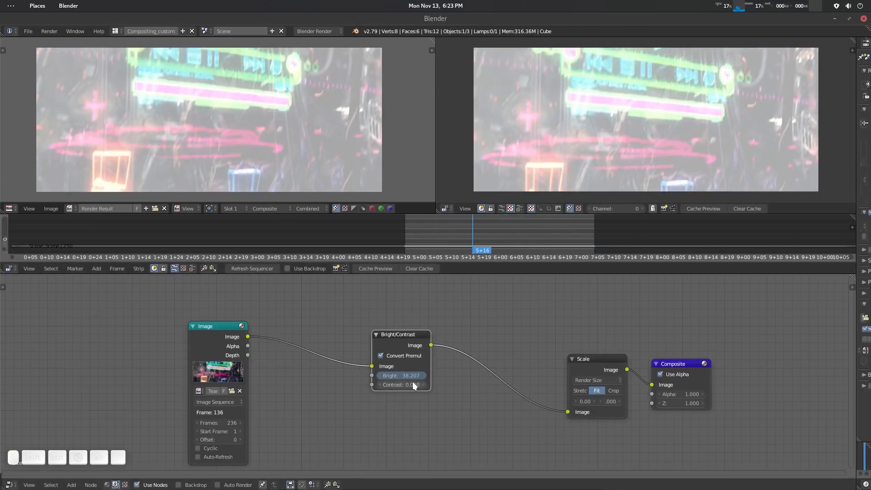
Raise the Bright/Contrast node's Contrast to 85.5 and clear the cached preview.
left_click_drag(412, 385, 450, 384)
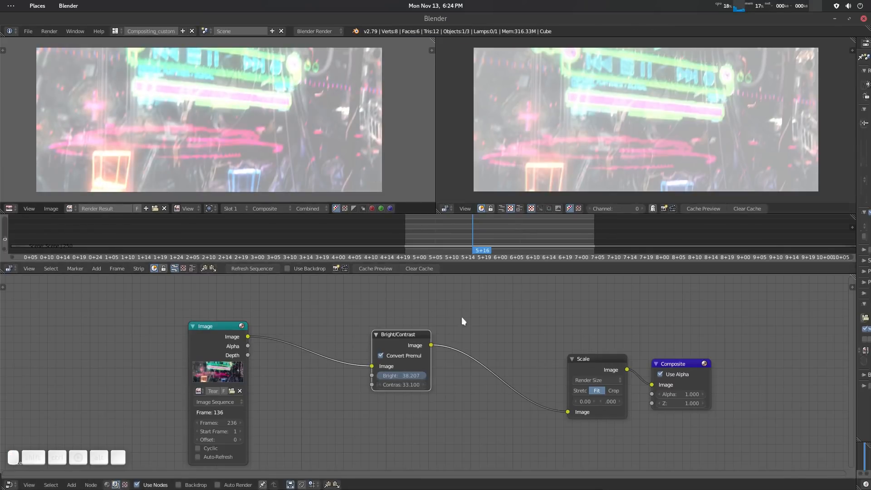
left_click_drag(400, 384, 435, 384)
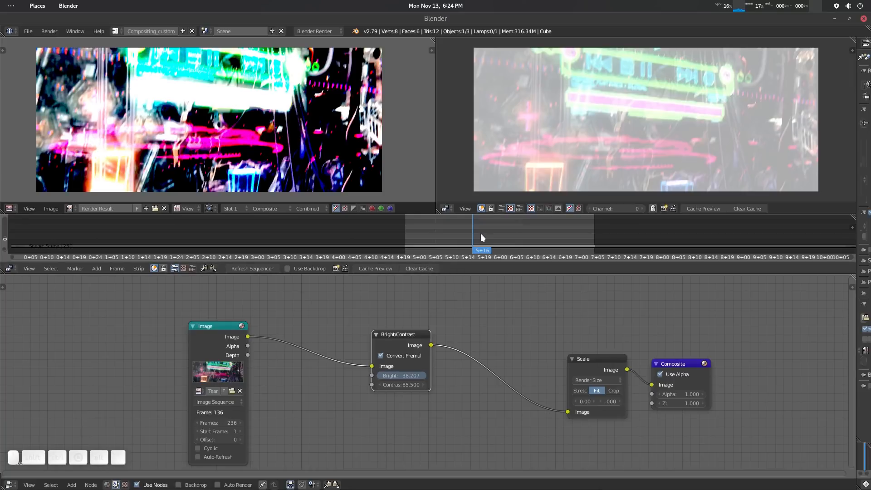
key("ctrl+alt")
key("ctrl+alt+c")
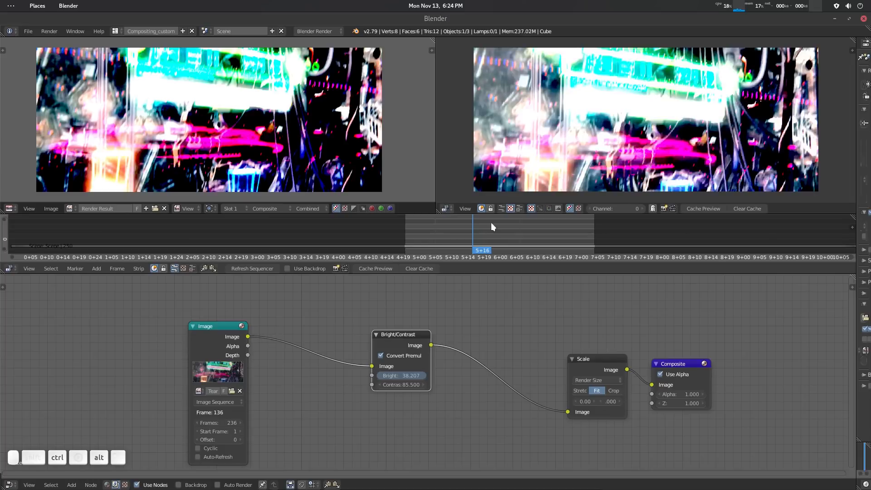
Set a new preview range from about 3+13 to 5+17 in the sequencer and cache it.
middle_click_drag(492, 223, 492, 246)
left_click_drag(482, 251, 412, 242)
key("p")
left_click_drag(299, 238, 475, 252)
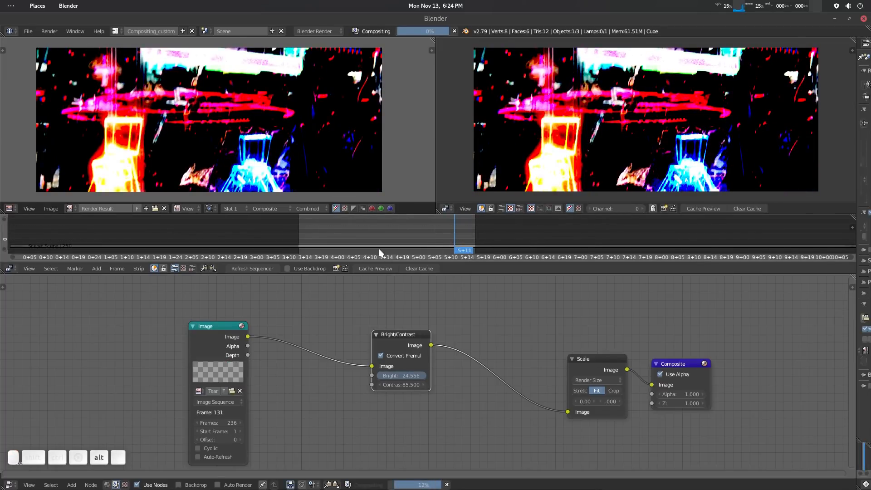
key("alt+a")
left_click(335, 242)
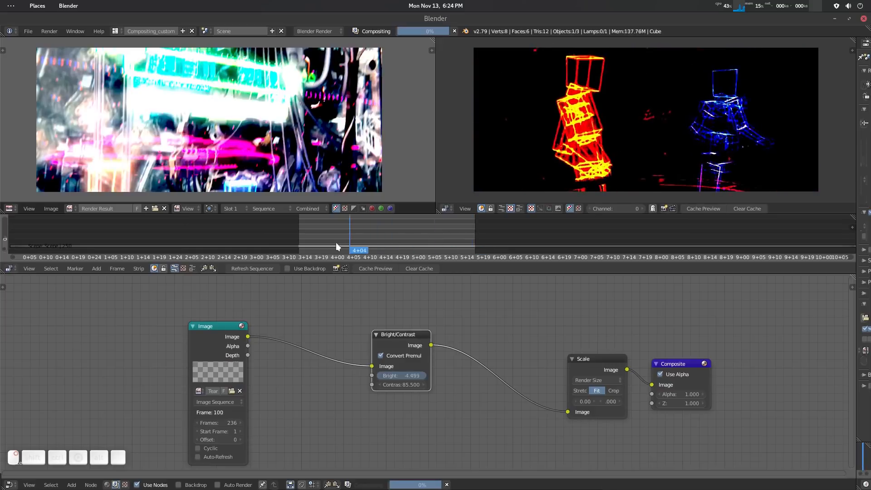
Scrub within the cached range and play it back to check its speed in the sequencer preview.
left_click_drag(359, 243, 381, 234)
key("alt+a")
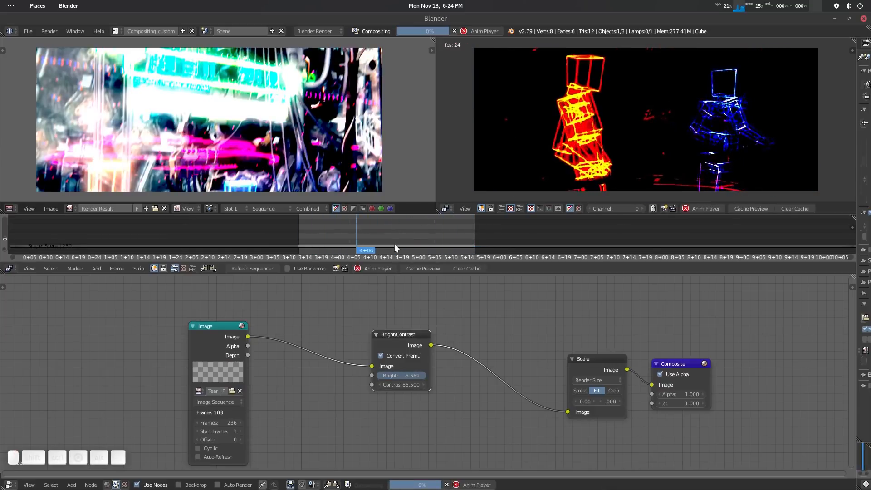
key("alt+a")
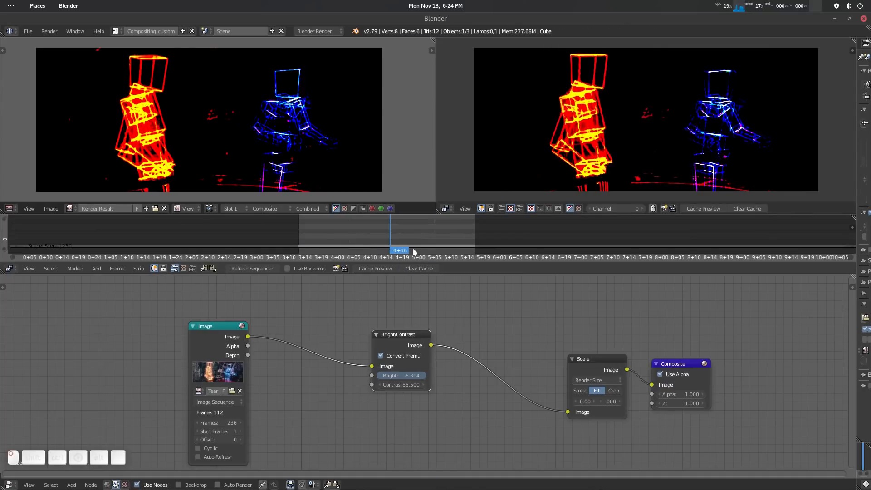
Remove the preview range from the sequencer and move the playhead to 3+00.
key("alt+p")
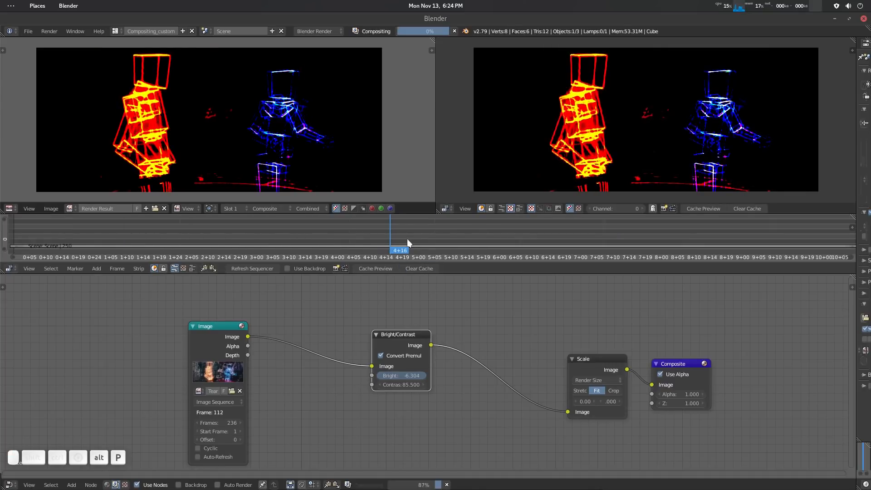
left_click_drag(317, 239, 256, 245)
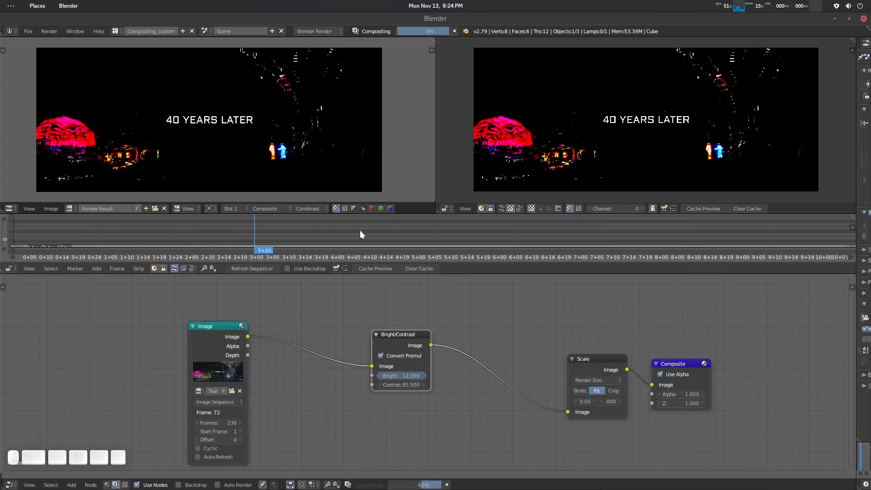
scroll(372, 230, "down", 3)
scroll(372, 229, "down", 1)
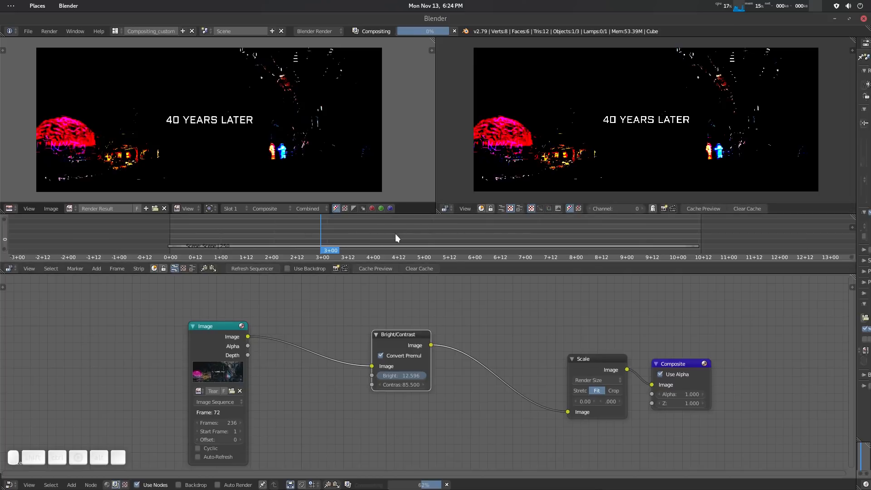
key("alt+p")
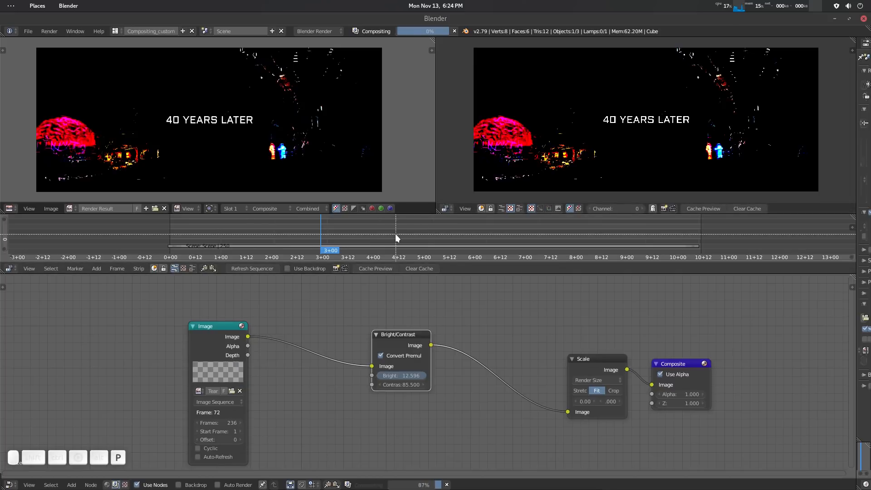
left_click_drag(361, 232, 395, 240)
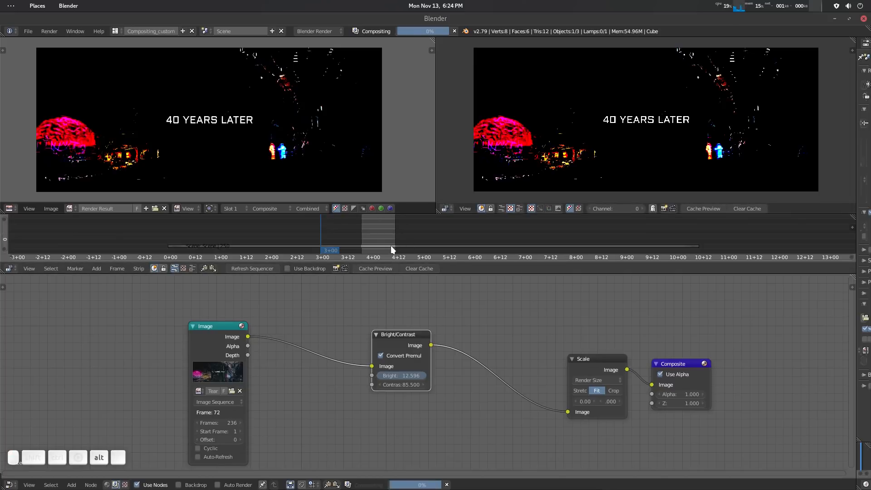
key("alt+p")
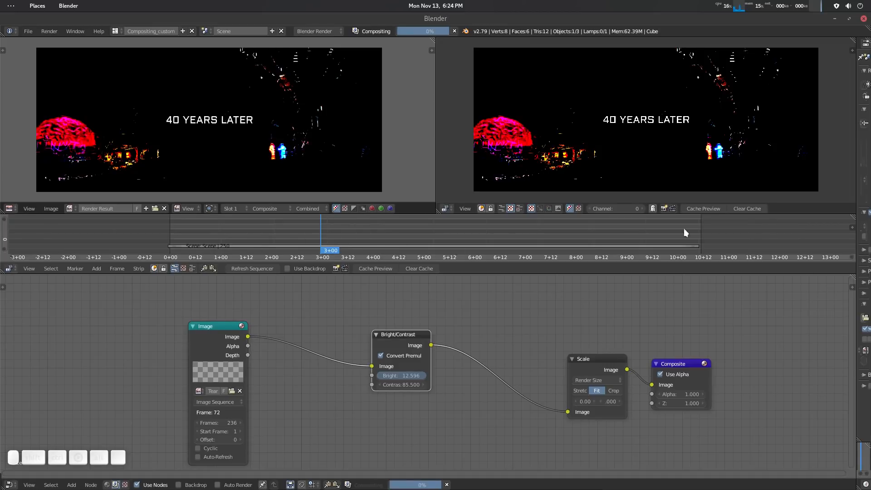
Cache the whole timeline without a preview range and play it back in the sequencer preview.
left_click(377, 266)
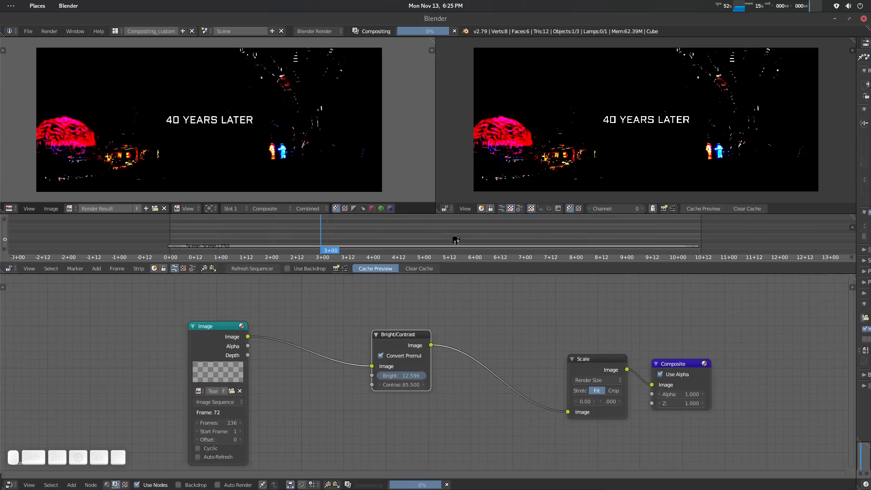
left_click_drag(456, 236, 308, 248)
key("alt+a")
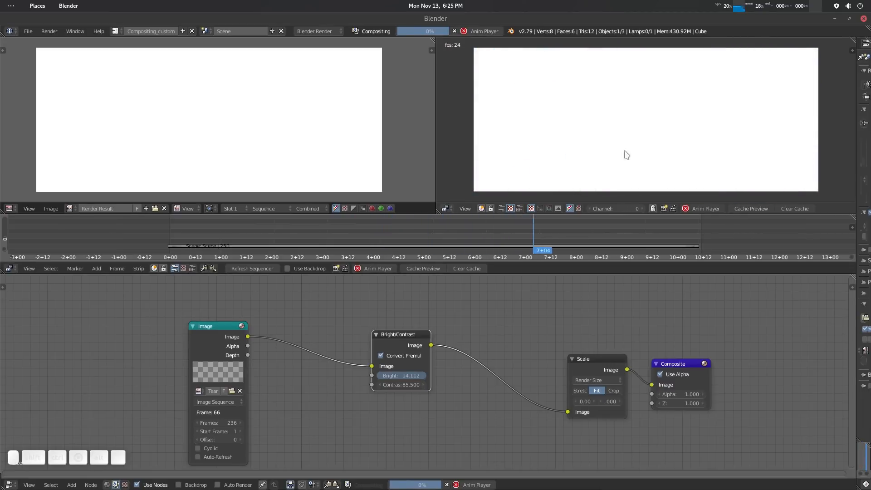
key("alt+a")
Clear the full-timeline cache and scrub the sequencer to 4+03.
right_click_drag(573, 233, 330, 239)
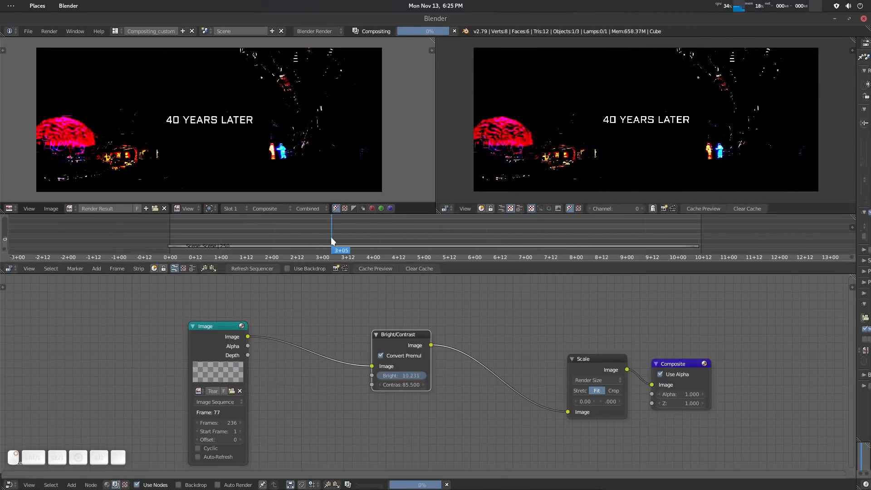
left_click(423, 268)
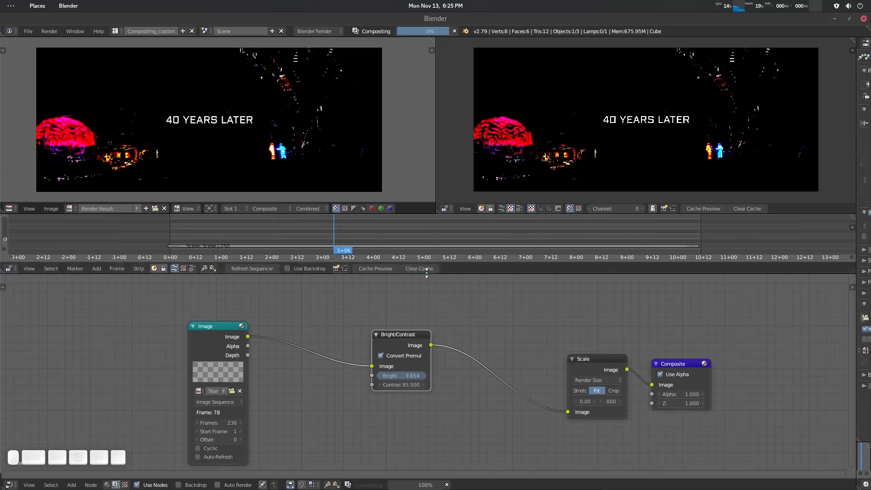
mouse_move(445, 232)
middle_mouse_down()
mouse_move(430, 259)
mouse_move(435, 225)
middle_mouse_up()
left_click_drag(356, 236, 374, 246)
Delete the Bright/Contrast node while keeping the Image-to-Scale connection, and move the playhead to 5+00.
mouse_move(403, 340)
left_mouse_down()
mouse_move(385, 341)
mouse_move(396, 335)
left_mouse_up()
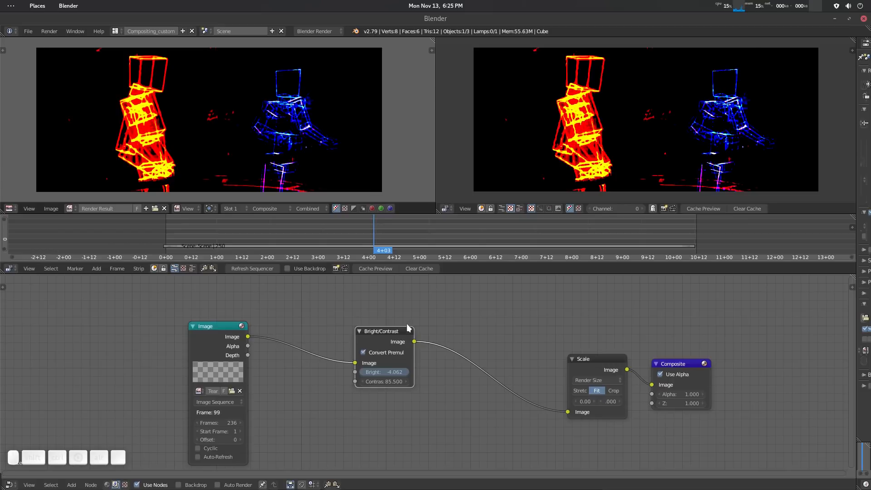
left_click_drag(397, 336, 400, 342)
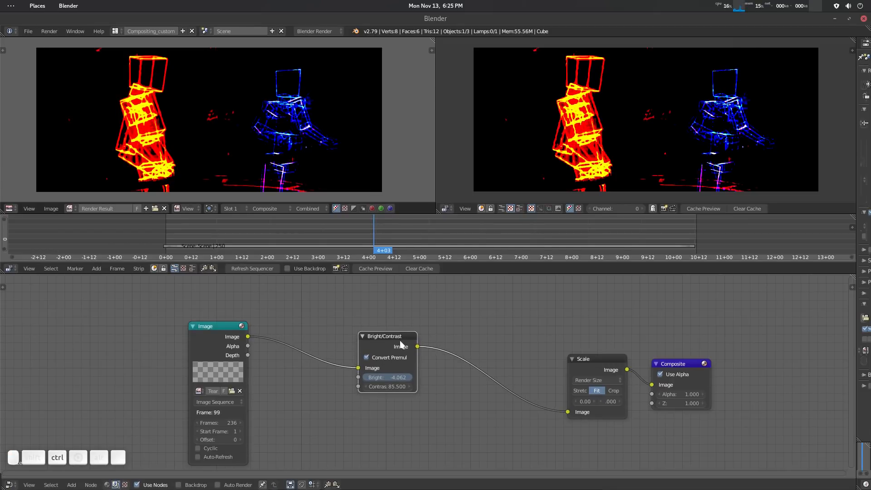
key("ctrl+x")
left_click_drag(345, 248, 417, 243)
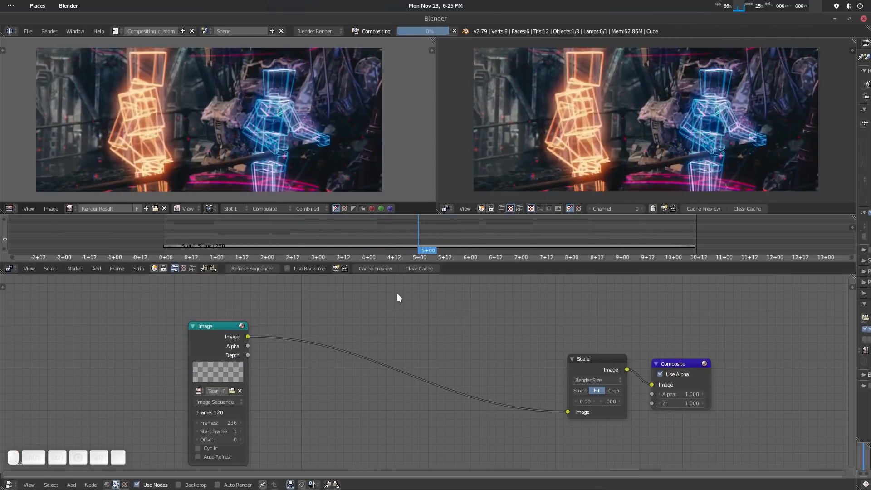
Add a Blur node and insert it on the link between the Image and Scale nodes.
key("shift+a")
mouse_move(396, 307)
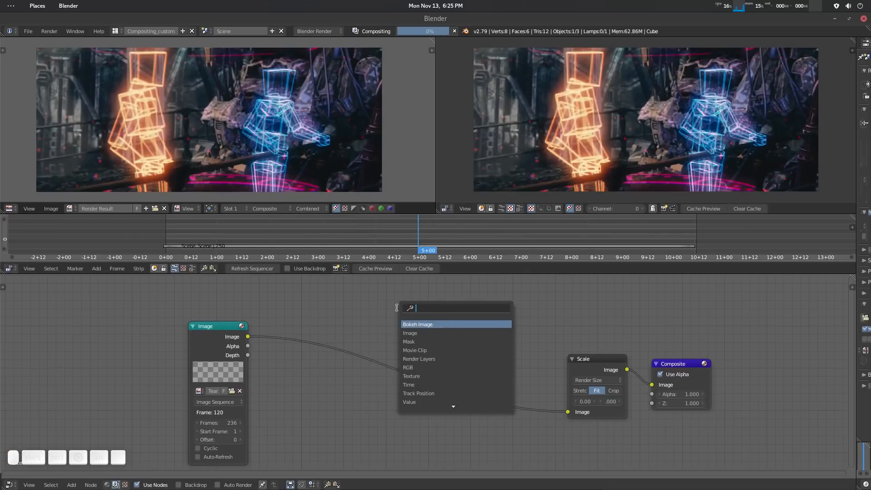
key("Escape")
key("shift+a")
mouse_move(371, 314)
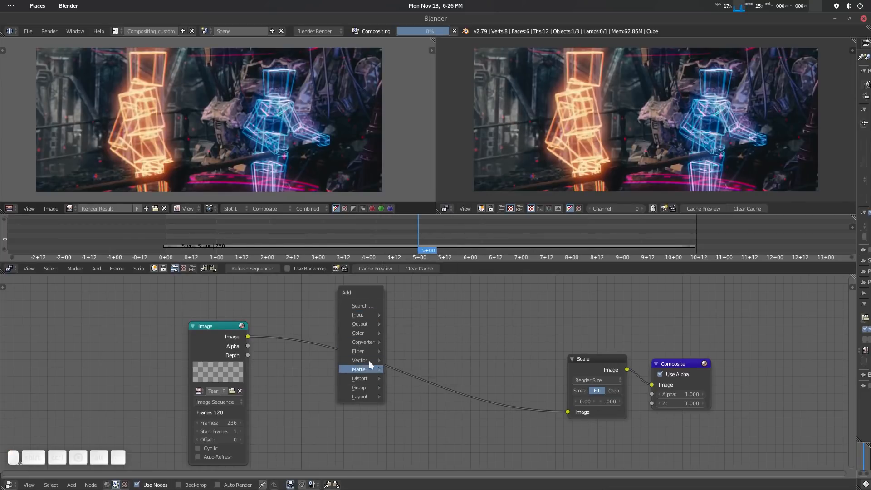
mouse_move(373, 359)
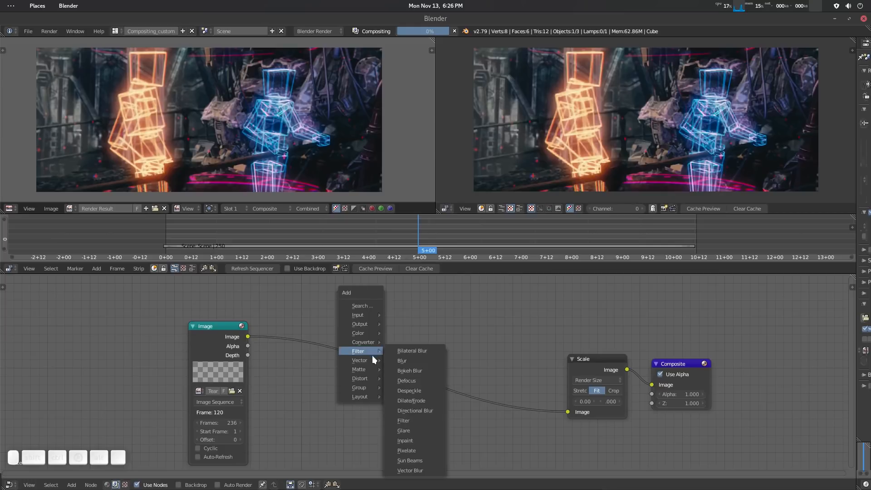
left_click(411, 360)
left_click(376, 319)
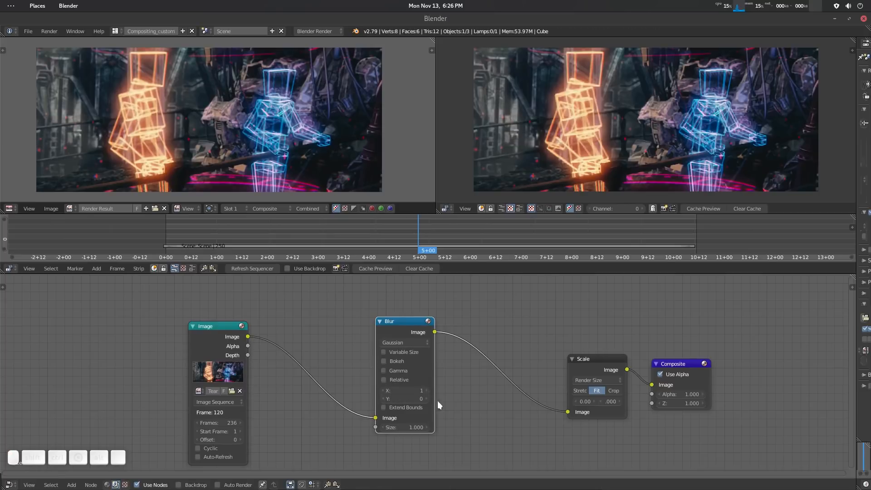
Set the Blur node's X and Y sizes to 20 and keyframe them at 5+00 and 6+07.
left_click_drag(413, 390, 413, 400)
type("1.")
type("0")
key("Return")
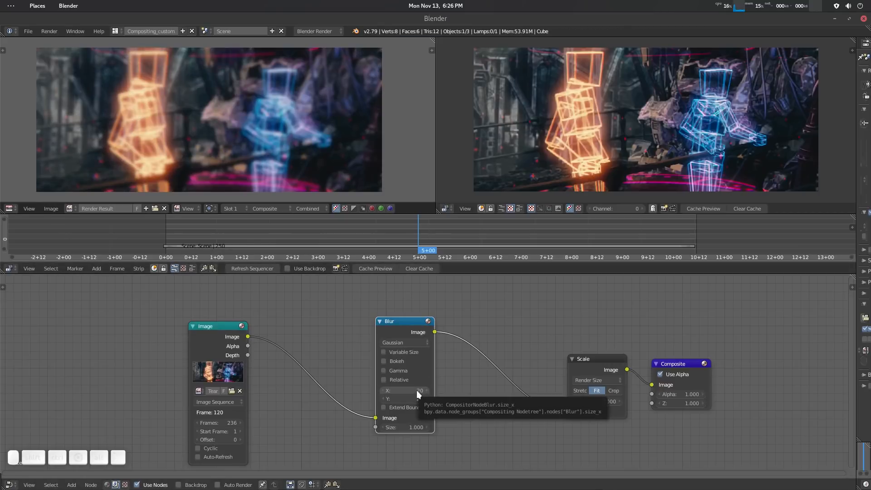
left_click_drag(415, 396, 483, 237)
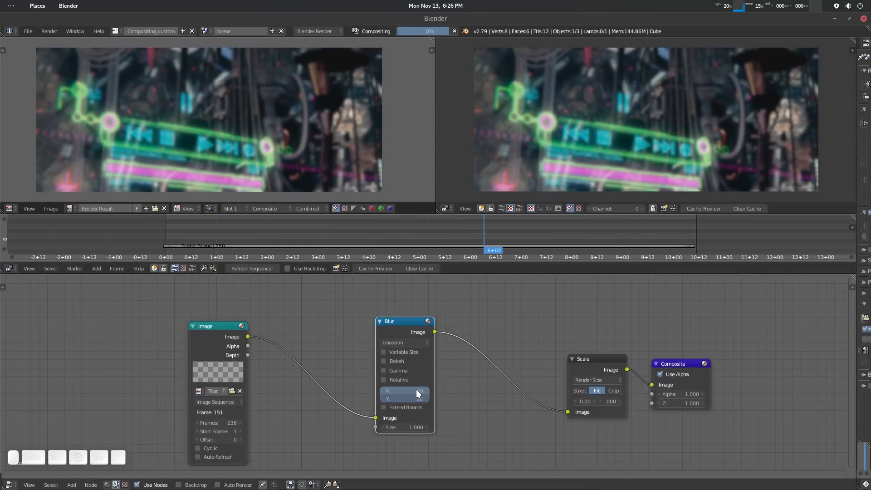
left_click_drag(416, 390, 490, 273)
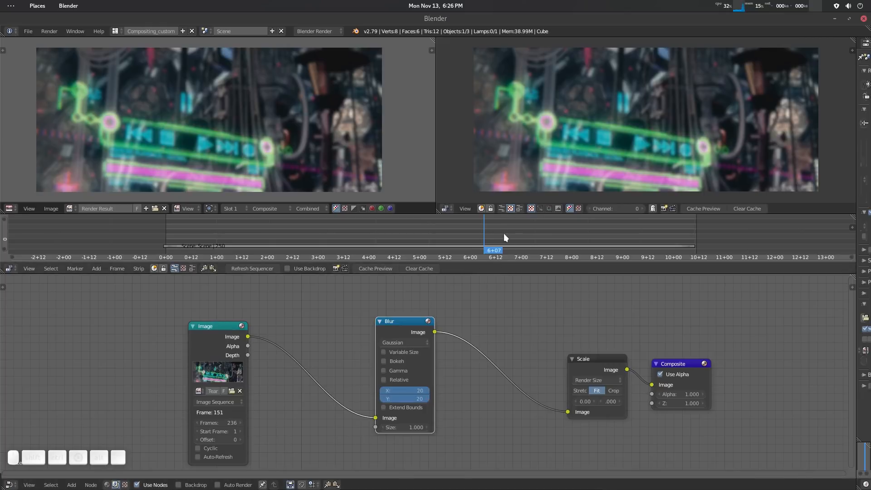
Set the Blur node's X size to 0 at 7+04 and keyframe it.
left_click(529, 233)
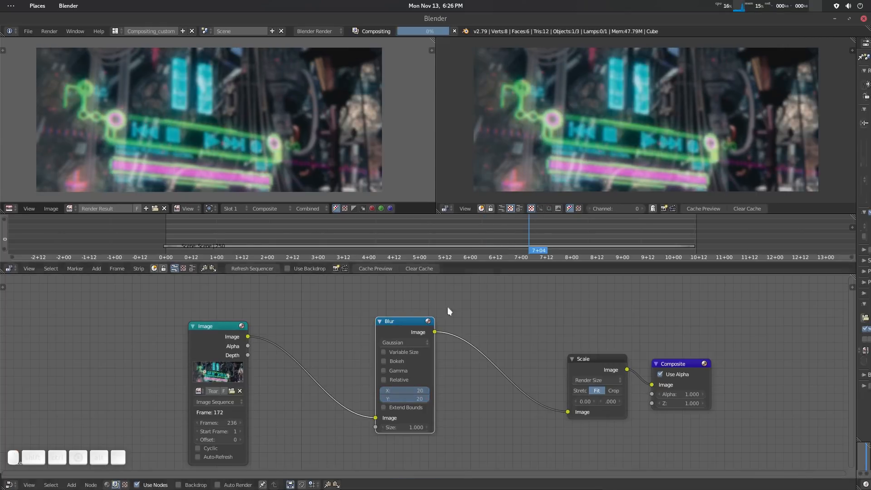
left_click(420, 390)
type("0")
key("Return")
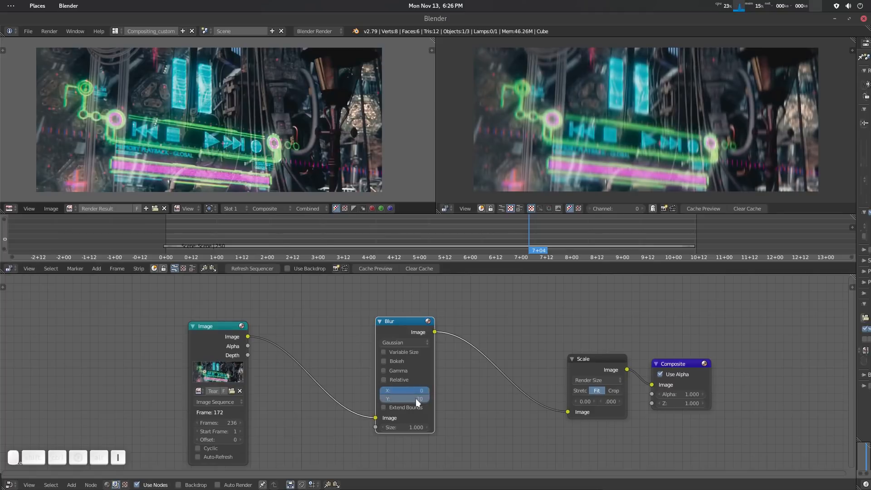
Scrub back to 5+06 and set the Blur node's X and Y sizes to 0 for another blur keyframe.
left_click_drag(505, 231, 418, 228)
left_click(445, 236)
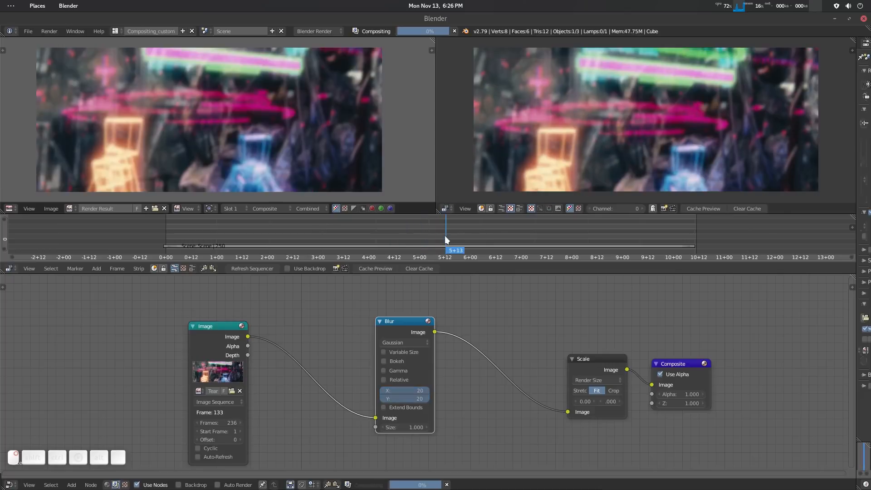
left_click(431, 238)
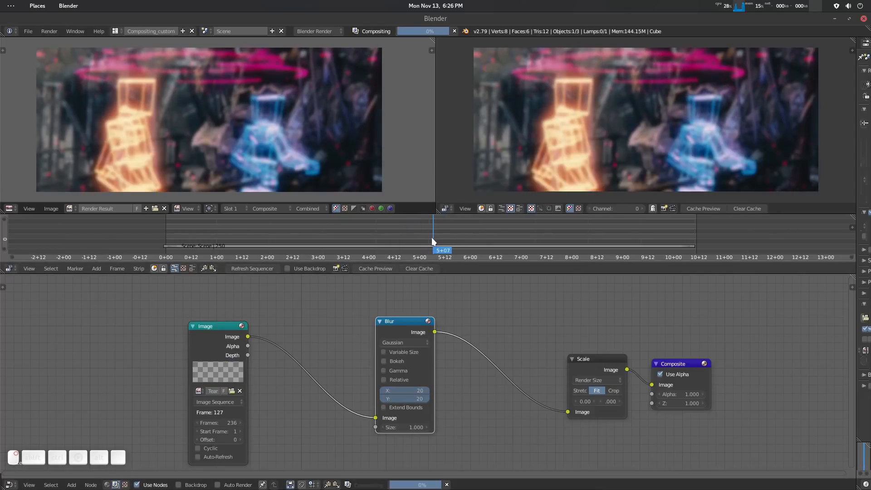
left_click_drag(418, 389, 417, 398)
type("0")
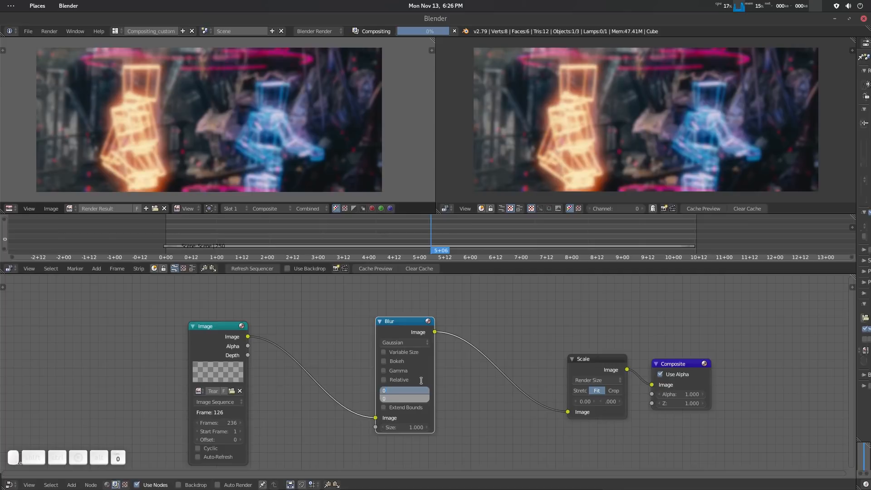
key("Return")
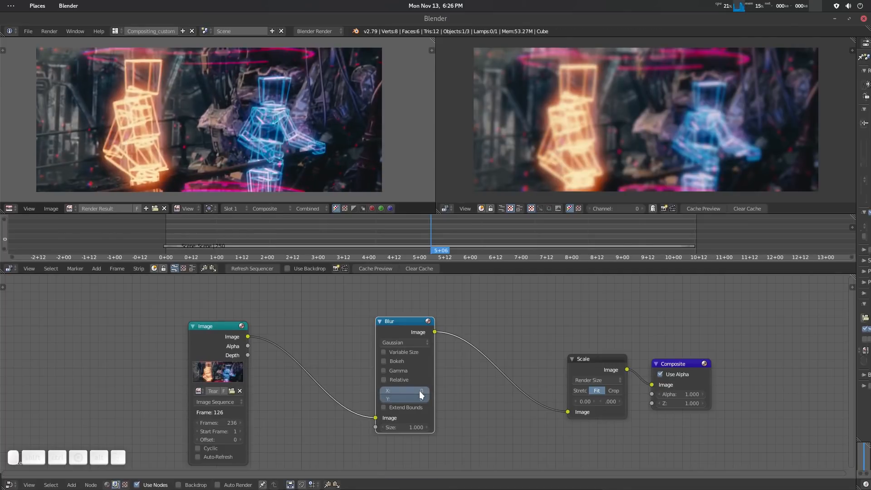
Scrub through the animated blur and play it back uncached in the sequencer preview.
key("alt+a")
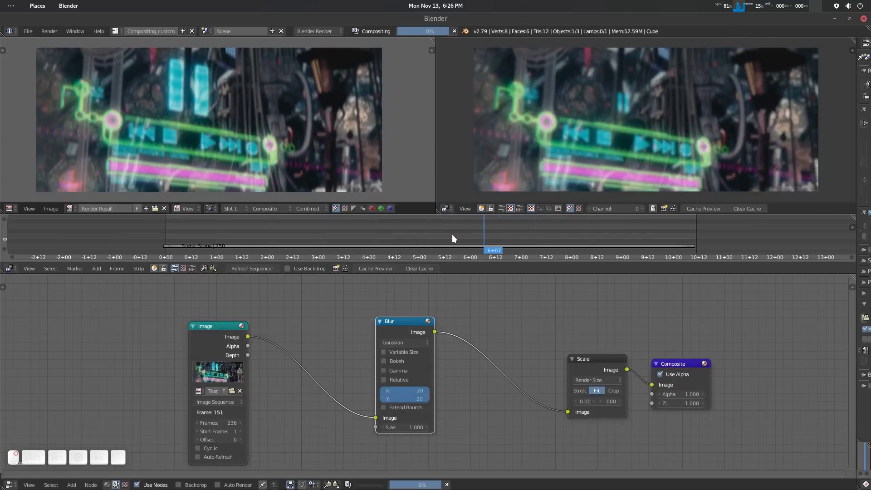
left_click_drag(451, 234, 446, 235)
key("alt+a")
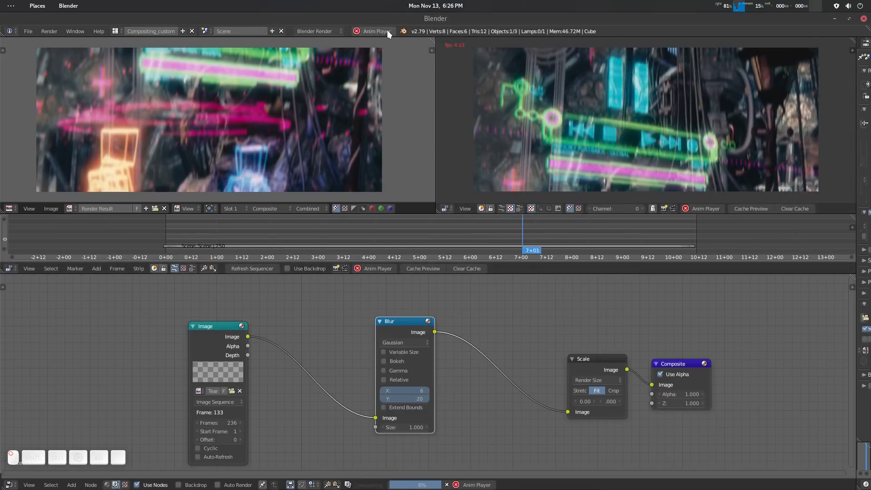
Stop the uncached playback, scrub to 5+16, and set a preview range from about 4+06 to 8+00.
left_click(388, 30)
right_click_drag(510, 229, 452, 231)
key("p")
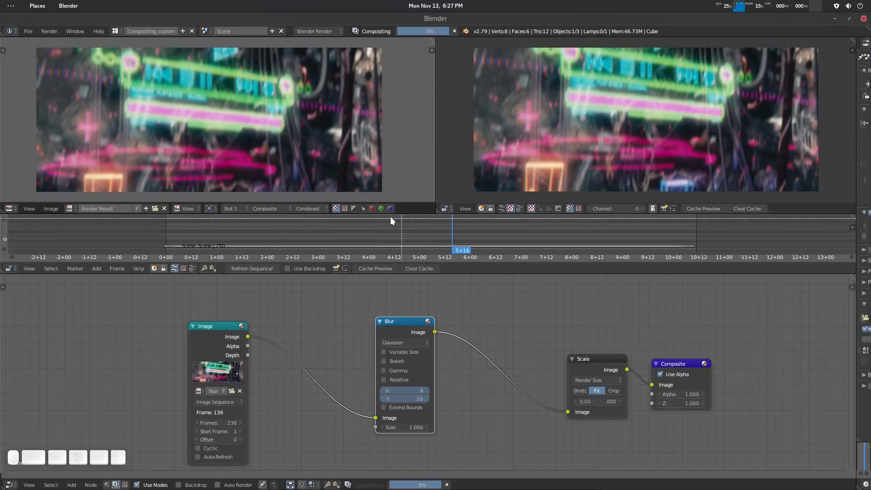
left_click_drag(381, 216, 569, 255)
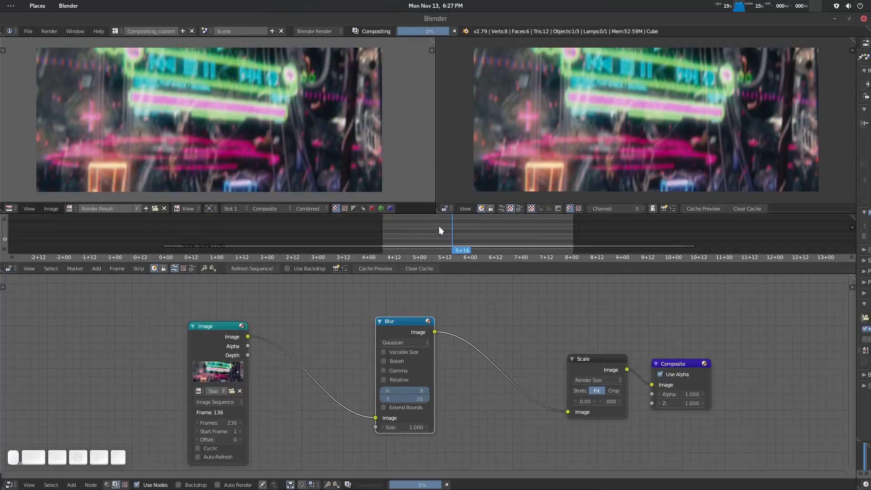
Scrub back to 5+04 and cache the composite for the preview range.
right_click_drag(439, 226, 351, 227)
left_click_drag(396, 228, 426, 233)
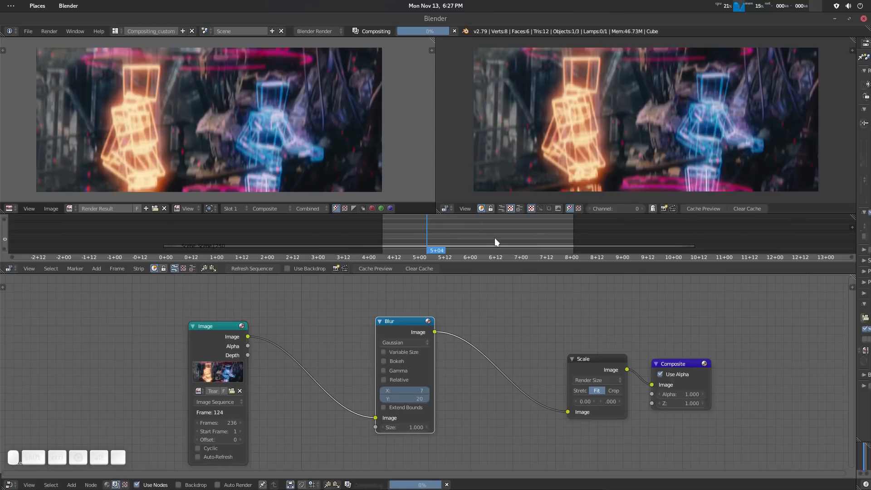
key("alt")
key("shift+Right")
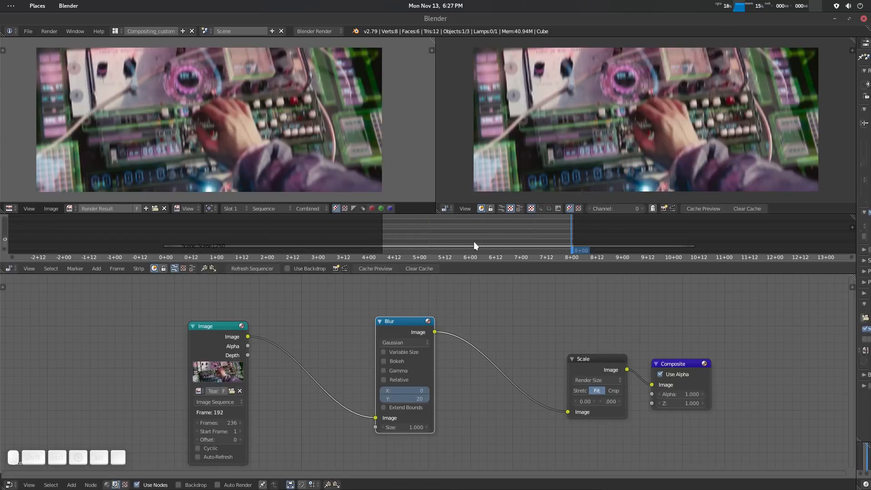
Play back the cached preview range, scrub to its start at 4+07, and scrub past its end to 8+12.
key("alt+a")
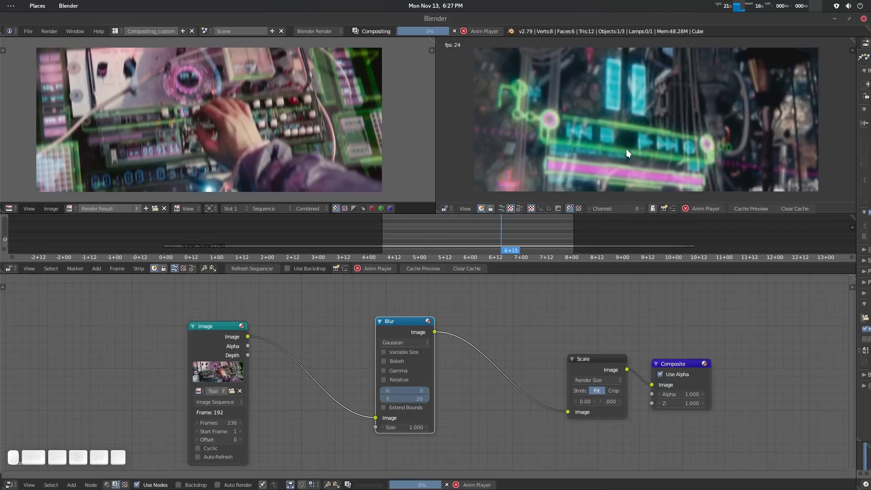
key("alt+a")
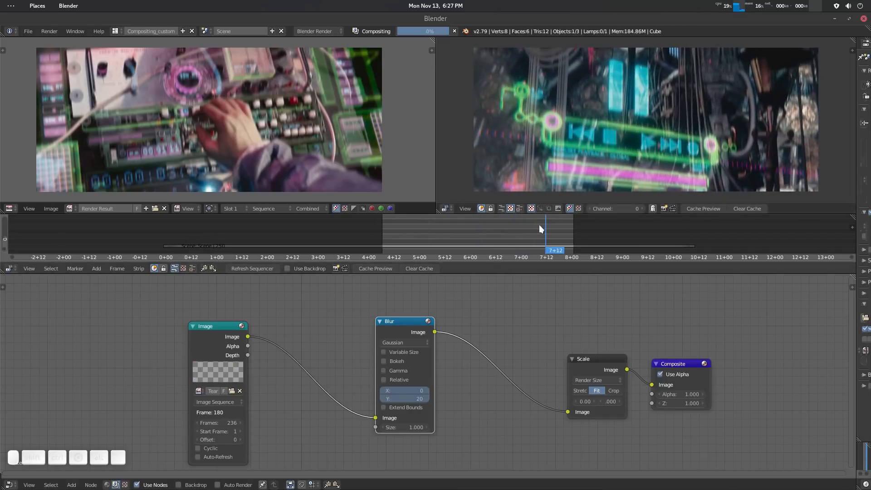
right_click_drag(539, 225, 381, 245)
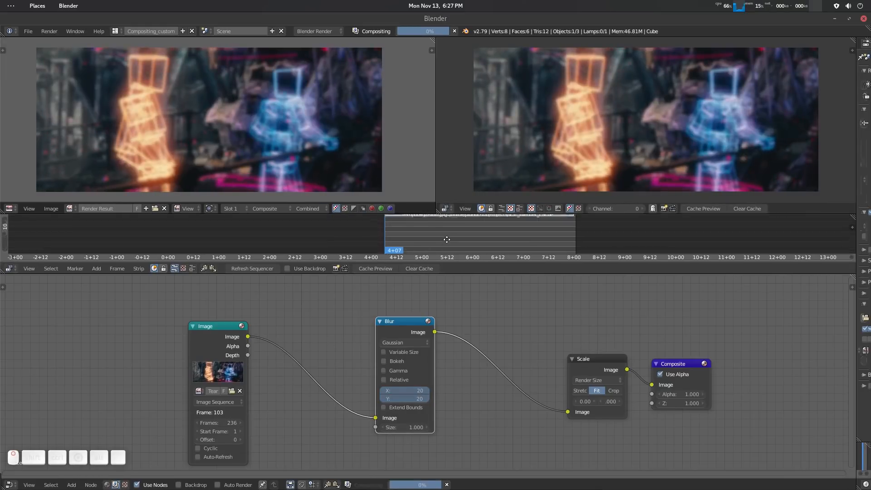
key("Right")
right_click_drag(426, 234, 598, 238)
middle_click_drag(511, 225, 489, 220)
scroll(494, 237, "down", 3)
Set a new preview range from about 1+20 to 5+01 and cache its composite.
key("p")
left_click_drag(328, 221, 468, 250)
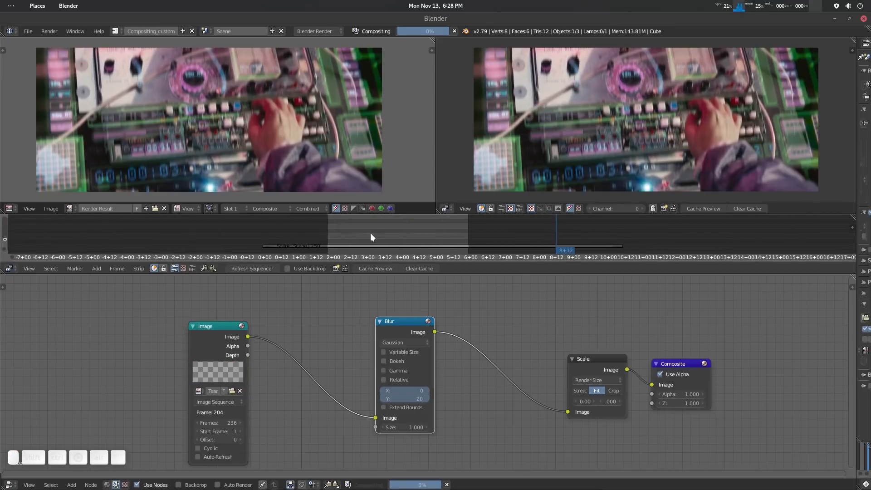
left_click_drag(346, 226, 438, 250)
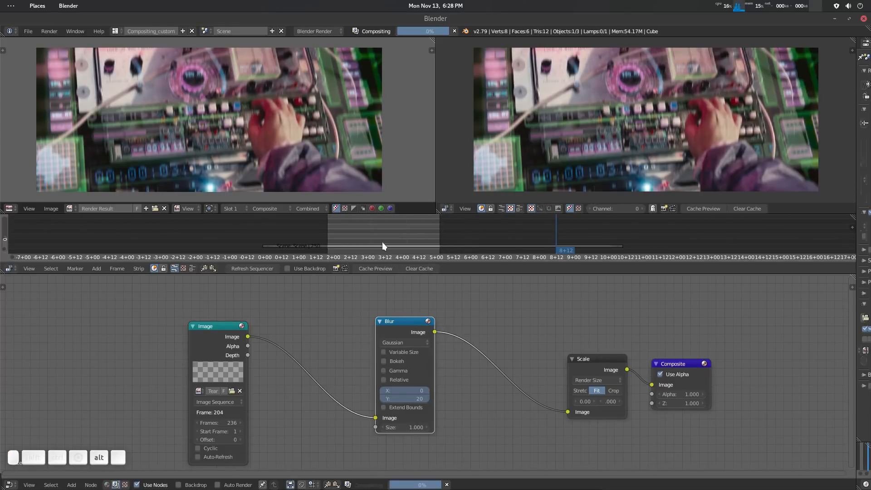
key("alt+KP_0")
Scrub into the newly cached range and play it back in the sequencer preview.
mouse_move(382, 243)
left_mouse_down()
mouse_move(420, 248)
mouse_move(366, 247)
mouse_move(382, 244)
left_mouse_up()
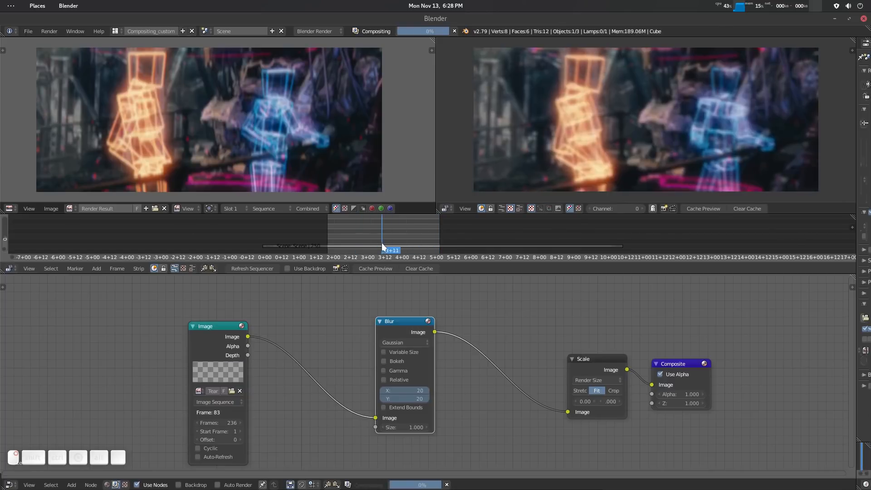
key("alt+a")
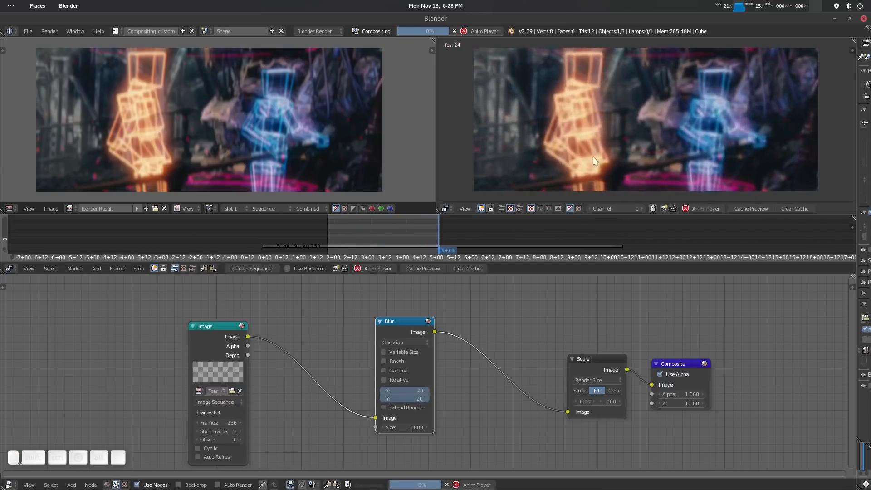
key("alt+a")
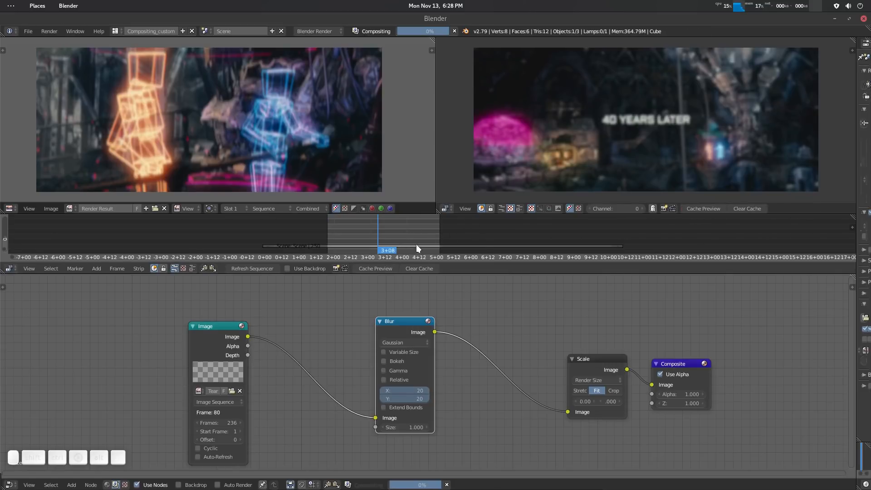
Clear the cached composite, scrub to 3+04, and remove the preview range.
mouse_move(416, 244)
middle_mouse_down()
mouse_move(415, 230)
mouse_move(422, 236)
middle_mouse_up()
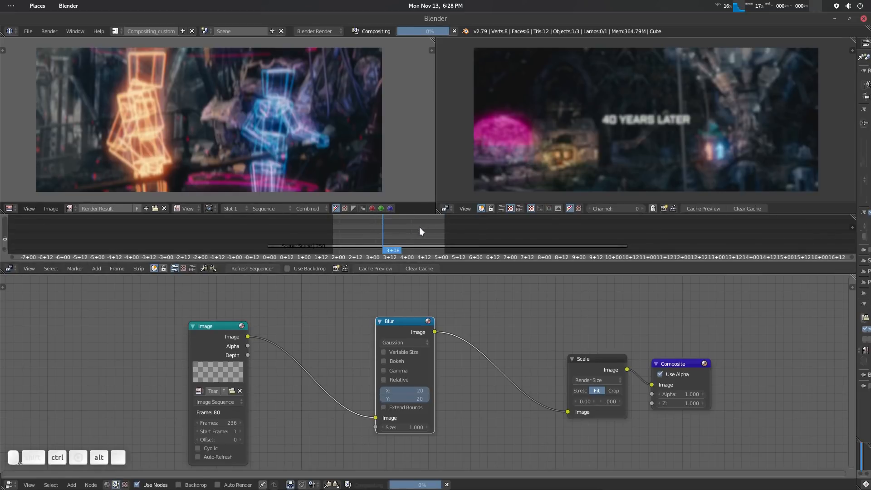
middle_click_drag(419, 231, 419, 242)
right_click_drag(396, 226, 375, 232)
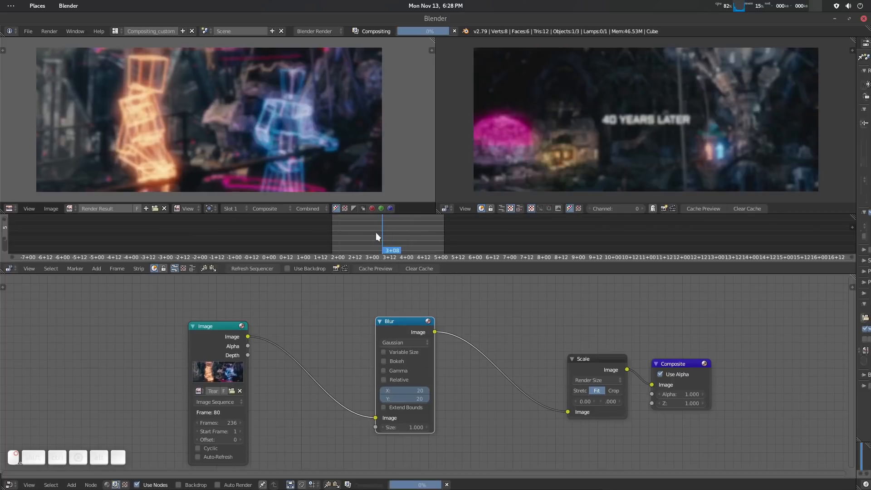
middle_click_drag(405, 237, 403, 231)
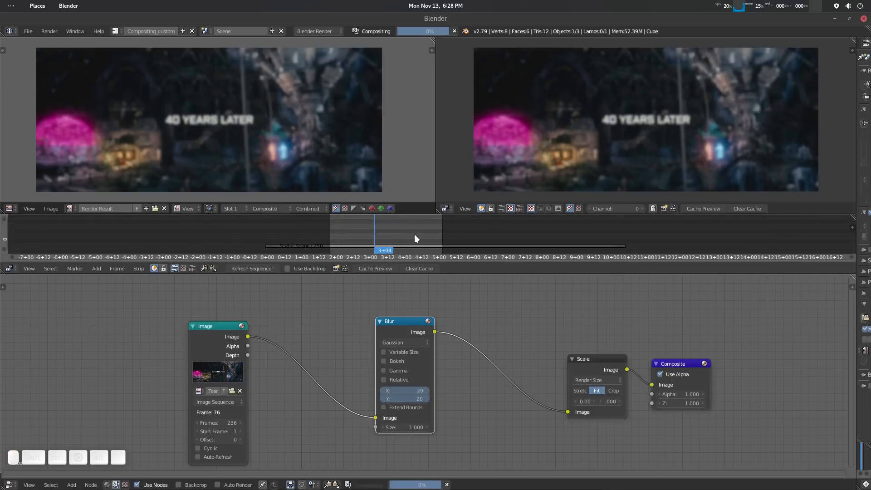
key("alt")
key("alt+p")
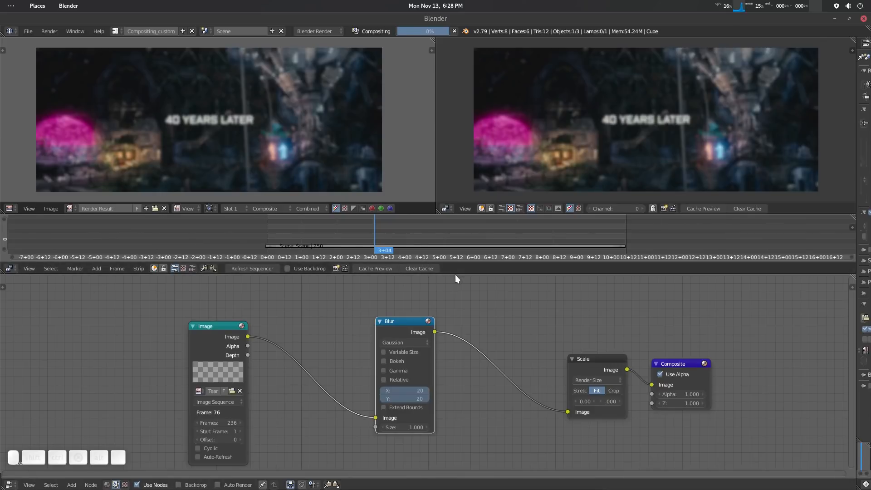
Enlarge the sequencer area to show the scene strip and scrub to 5+12.
left_click_drag(456, 275, 462, 447)
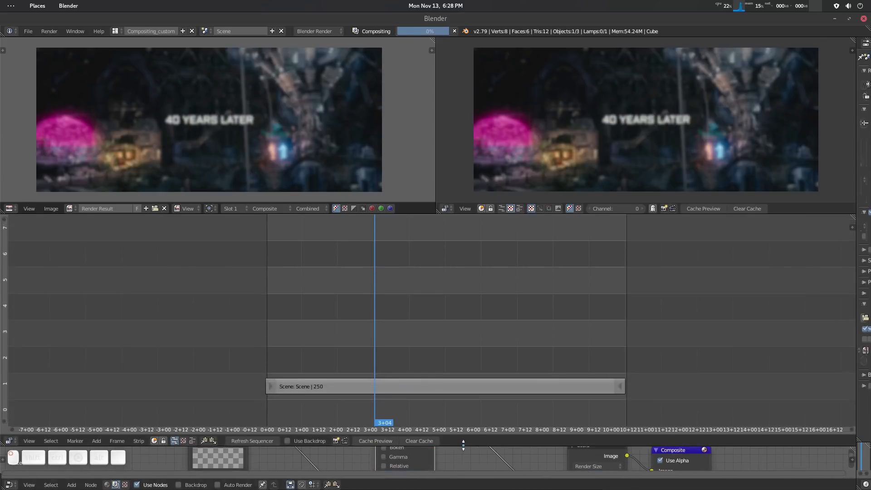
middle_click_drag(391, 315, 392, 306)
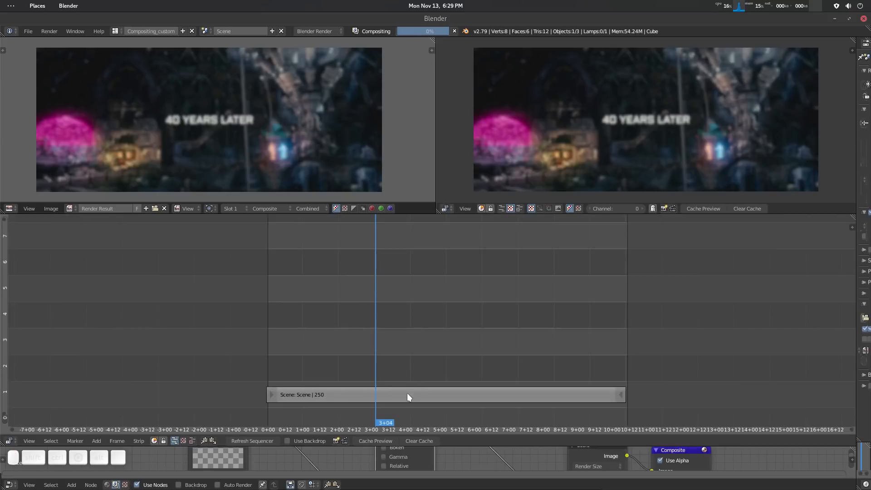
left_click_drag(388, 306, 456, 326)
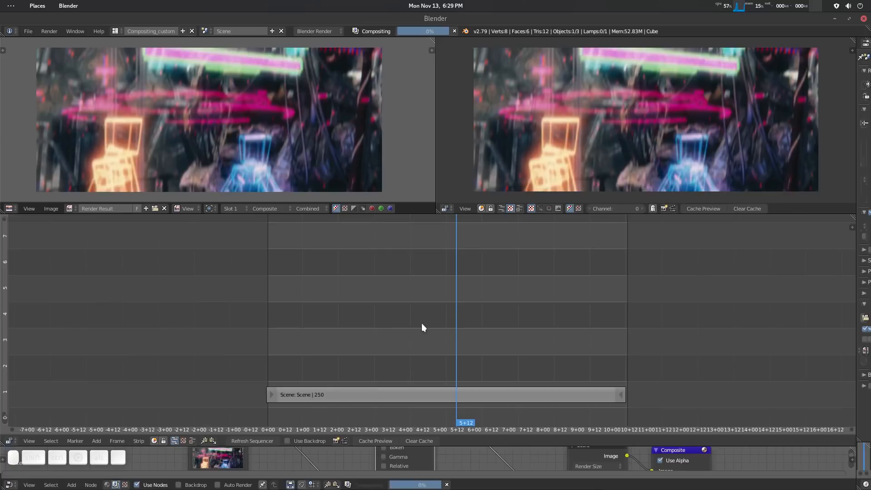
Set a preview range from about 4+04 to 6+06 and cache its composite.
key("p")
mouse_move(386, 299)
left_mouse_down()
mouse_move(500, 410)
mouse_move(518, 408)
left_mouse_up()
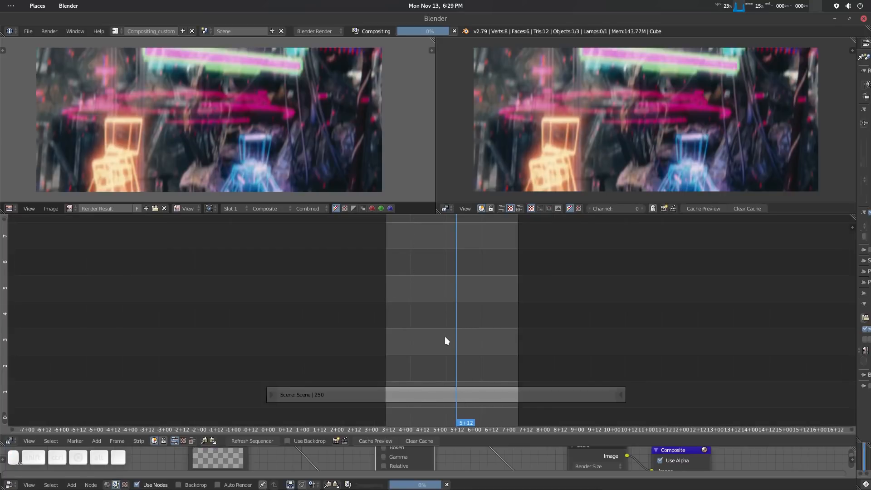
key("p")
mouse_move(411, 299)
left_mouse_down()
mouse_move(484, 394)
mouse_move(483, 414)
left_mouse_up()
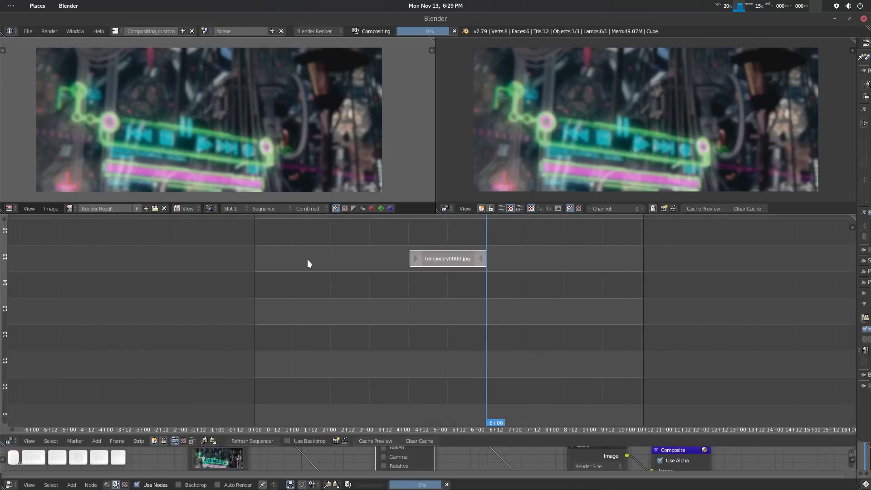
Examine the cached temporary0000.jpg strip on channel 15 and scrub through it between 4+22 and 5+01.
mouse_move(466, 316)
left_mouse_down()
mouse_move(438, 318)
mouse_move(482, 318)
left_mouse_up()
right_click_drag(482, 319, 436, 322)
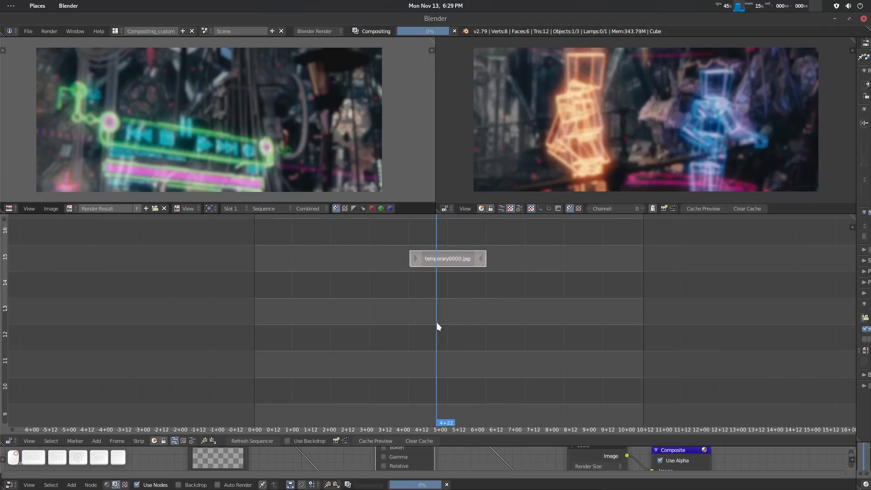
middle_click_drag(442, 316, 434, 361)
middle_click_drag(412, 293, 416, 373)
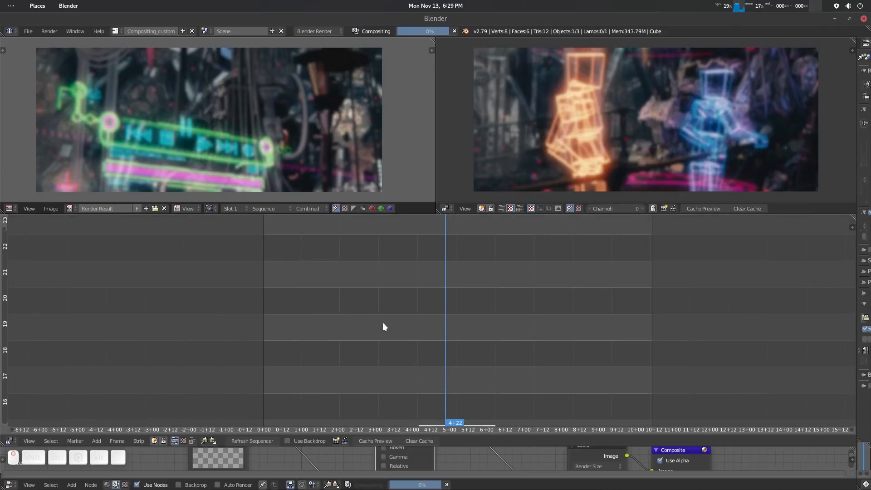
middle_click_drag(298, 276, 305, 189)
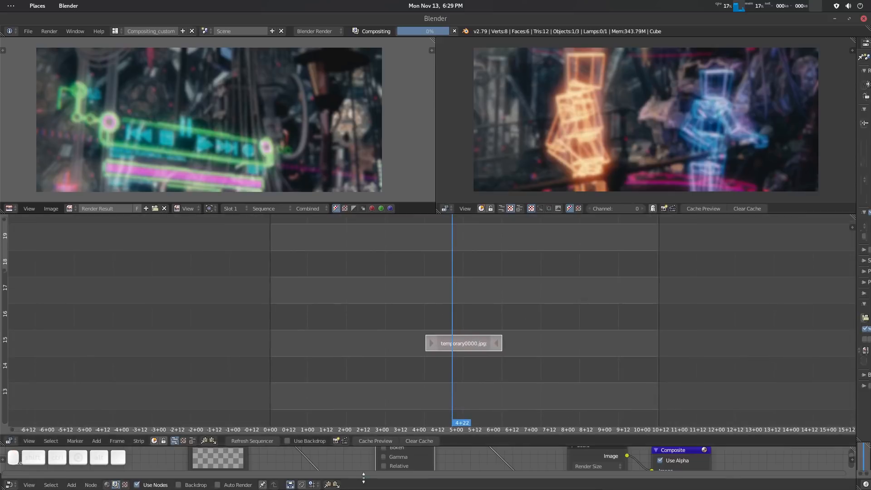
middle_click_drag(364, 476, 353, 447)
middle_click_drag(398, 368, 390, 299)
middle_click_drag(422, 372, 446, 302)
middle_click_drag(442, 381, 439, 313)
mouse_move(482, 341)
middle_mouse_down()
mouse_move(480, 356)
mouse_move(493, 331)
mouse_move(482, 301)
mouse_move(469, 344)
middle_mouse_up()
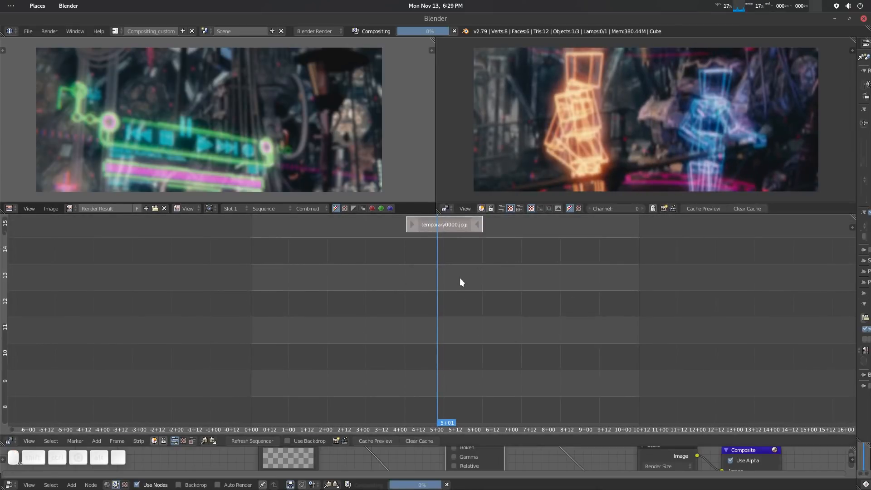
Scrub the cached strip to 5+03 and shrink the sequencer to give the node editor more room.
mouse_move(460, 280)
middle_mouse_down()
mouse_move(460, 388)
mouse_move(467, 286)
middle_mouse_up()
left_click_drag(458, 298, 447, 325)
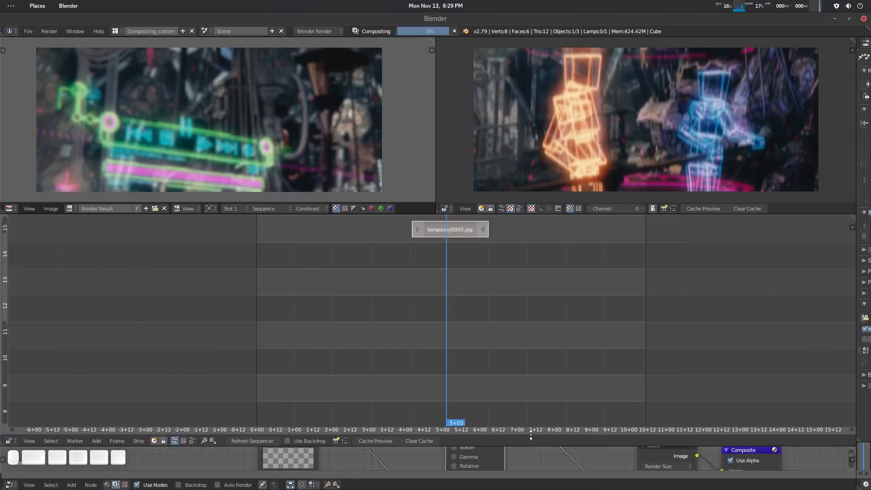
left_click_drag(538, 435, 464, 273)
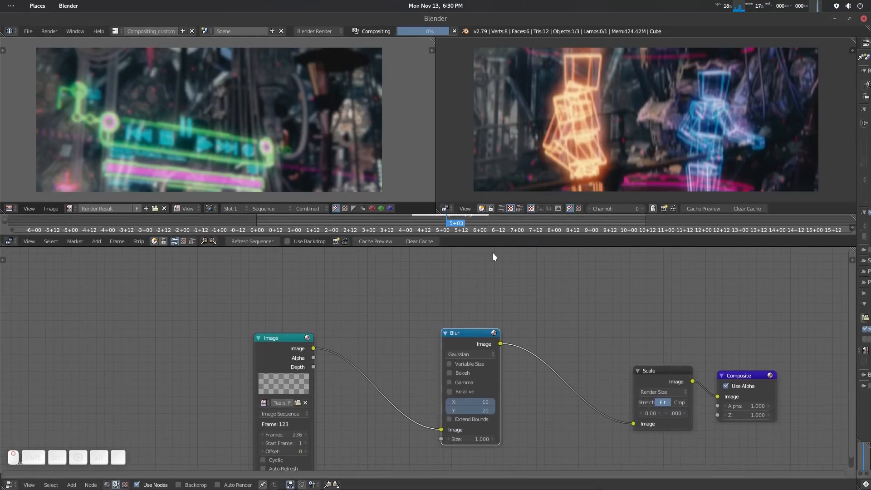